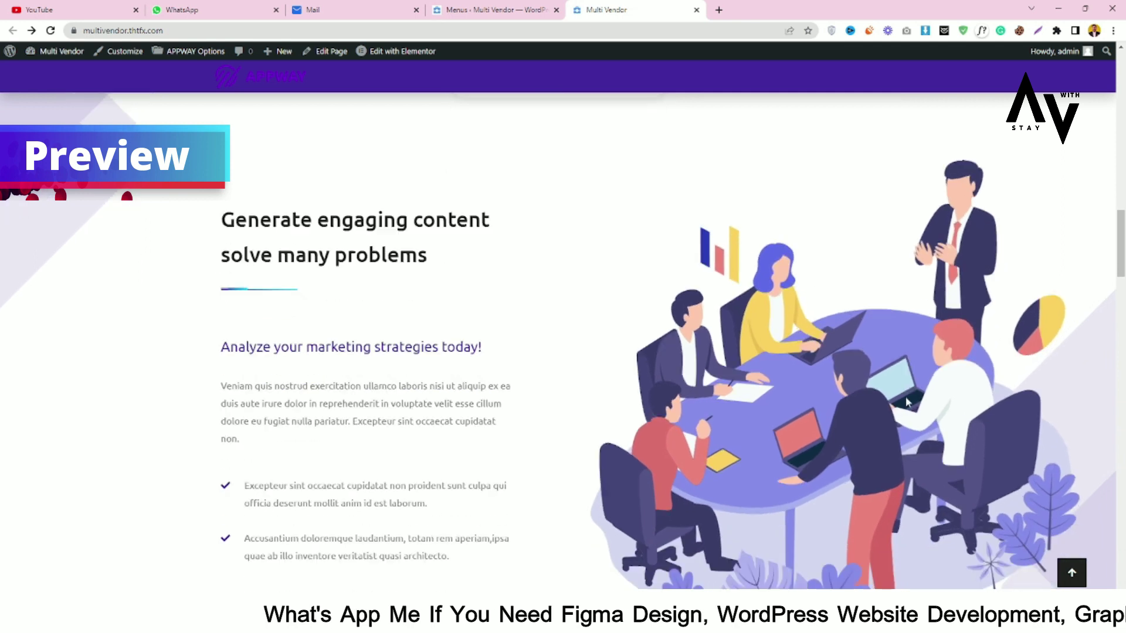
Review the finished homepage's content sections and advance the testimonial slider
scroll(233, 360, "down", 1)
scroll(233, 360, "down", 4)
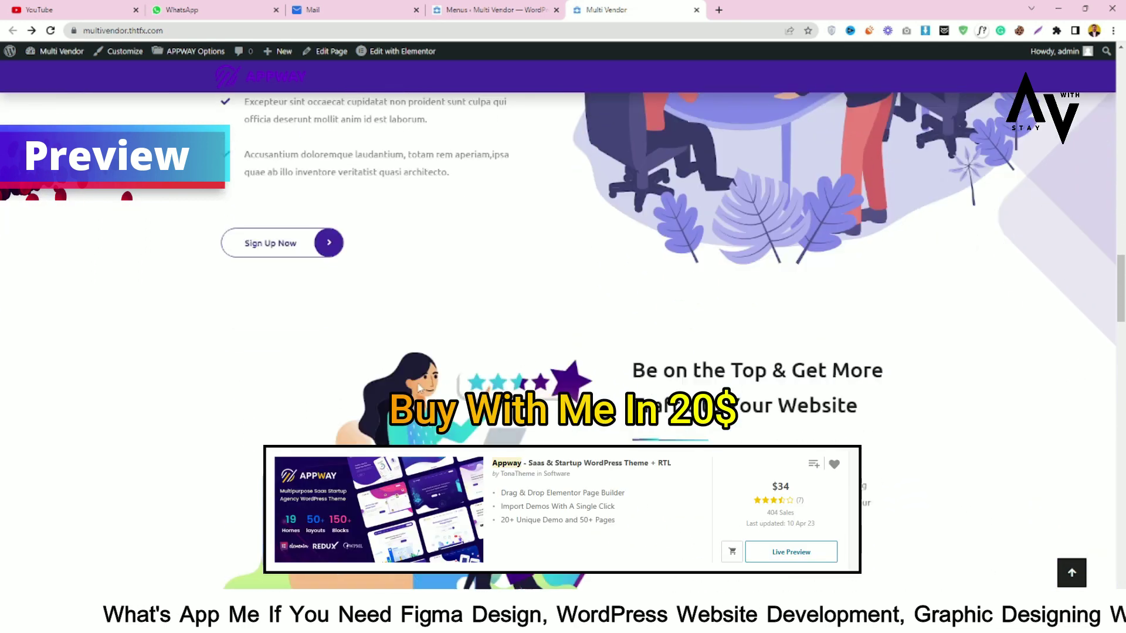
scroll(619, 402, "down", 3)
scroll(618, 402, "down", 3)
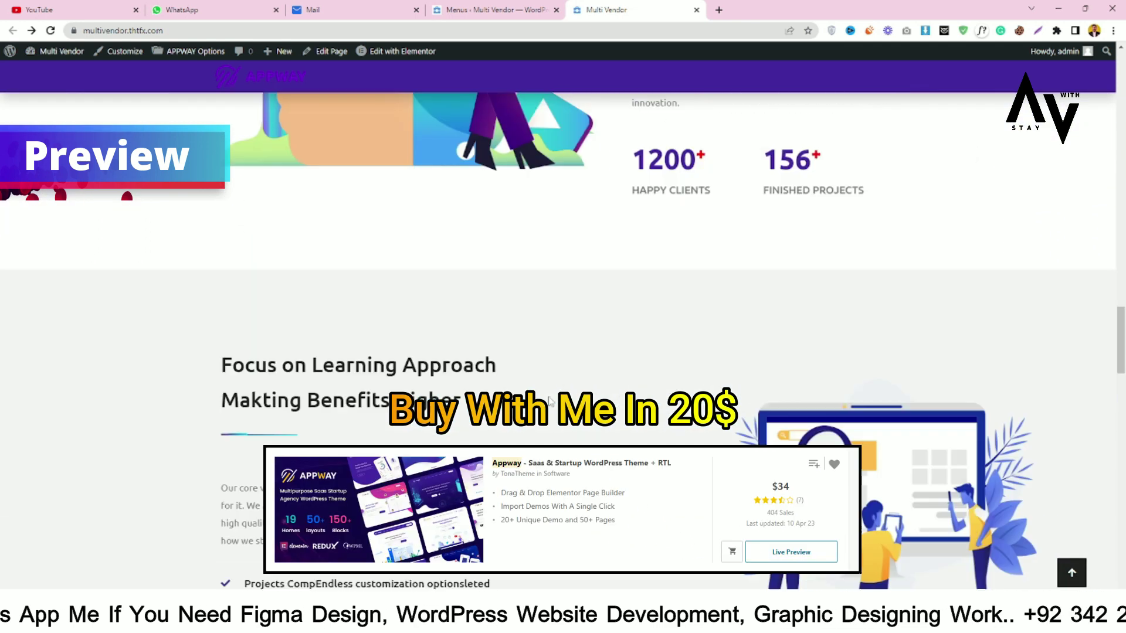
scroll(777, 304, "down", 4)
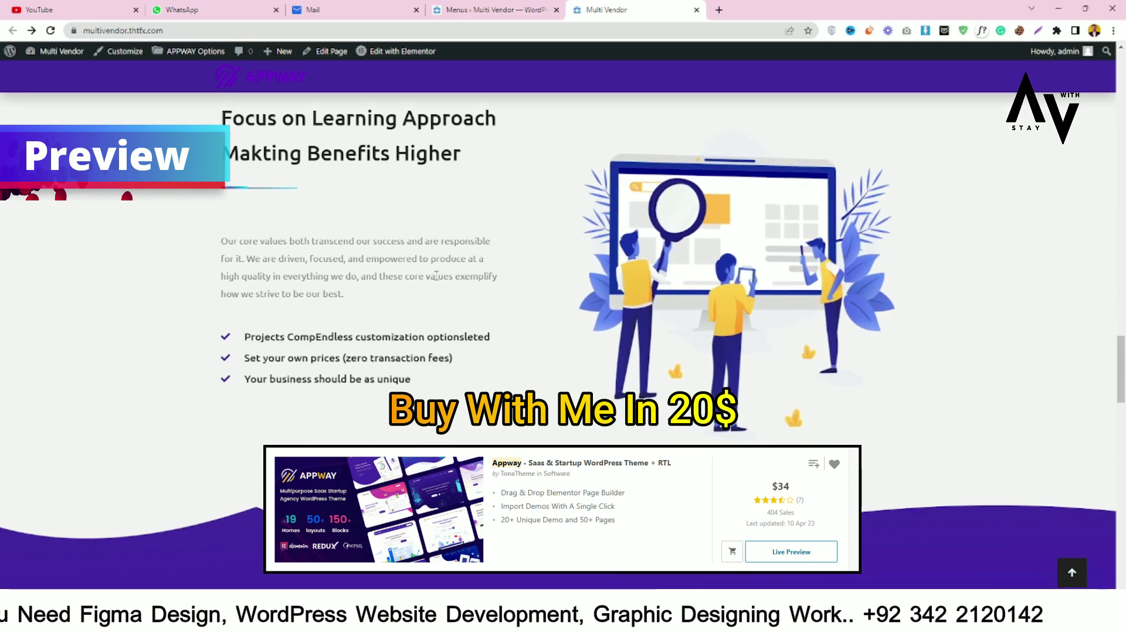
scroll(407, 352, "down", 5)
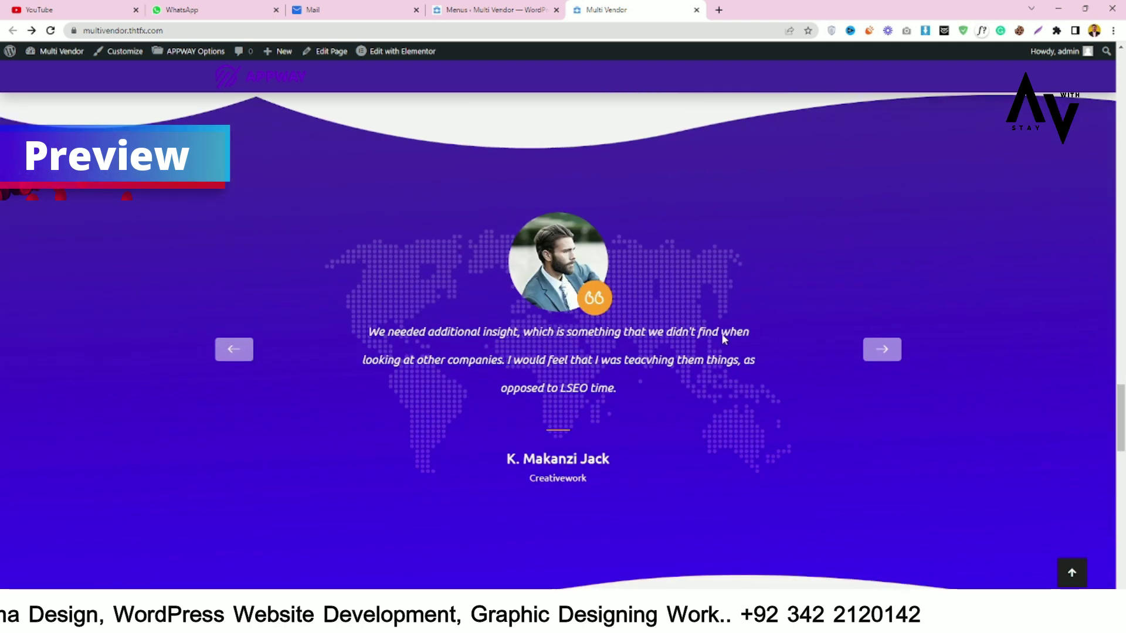
left_click(895, 355)
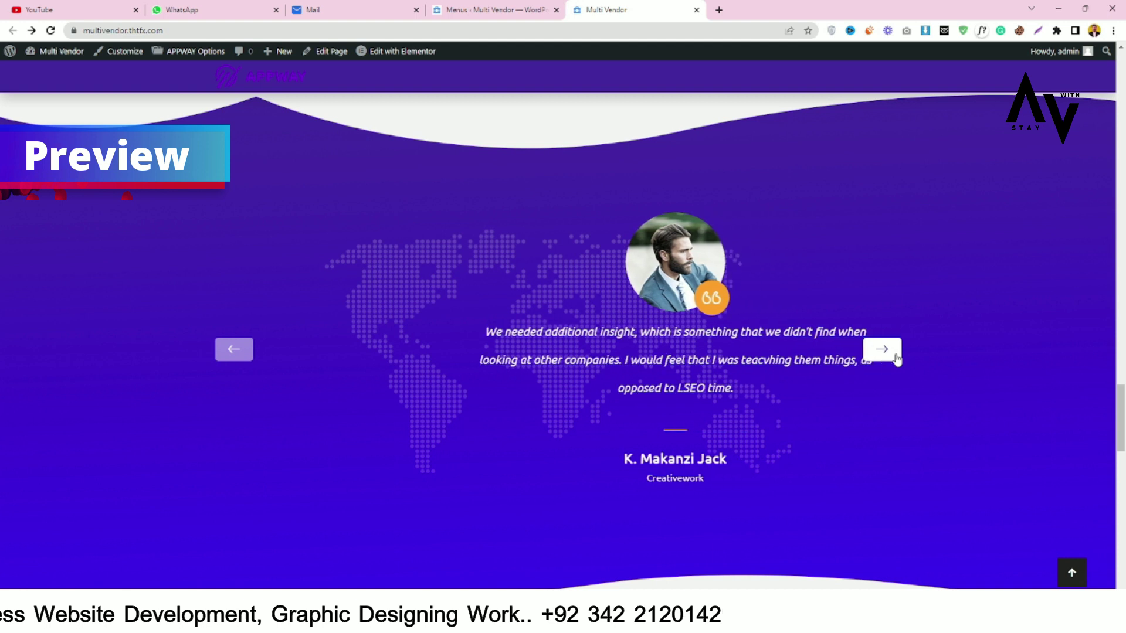
Look over the homepage's blog posts, website check form and footer, and return towards the page start
scroll(722, 384, "down", 1)
scroll(722, 388, "down", 8)
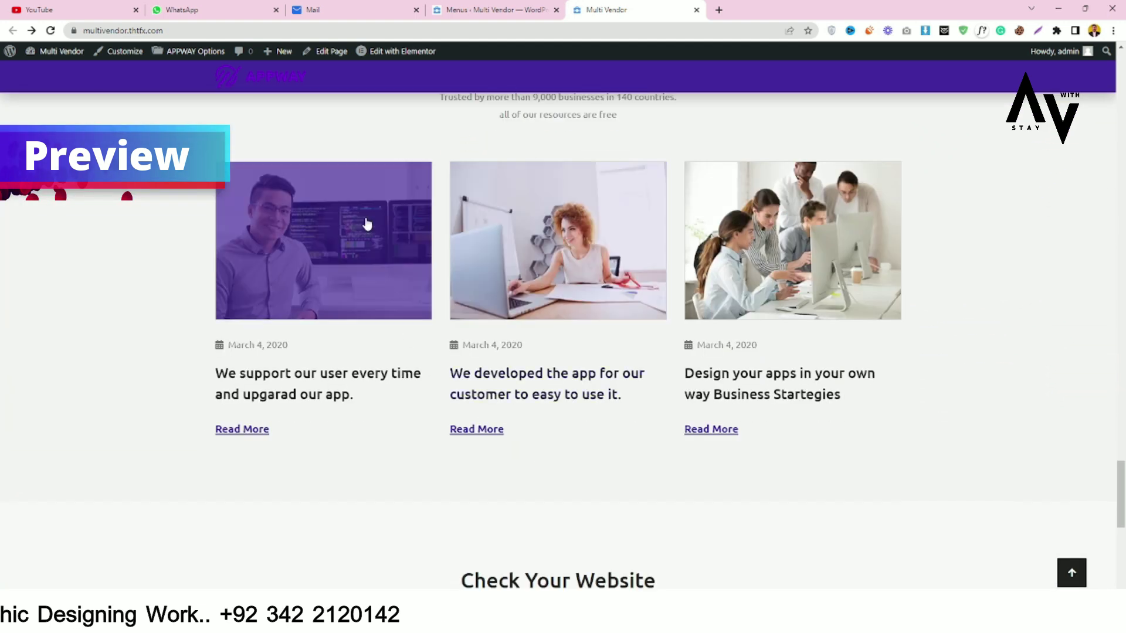
scroll(664, 392, "down", 5)
left_click(404, 316)
key("Tab")
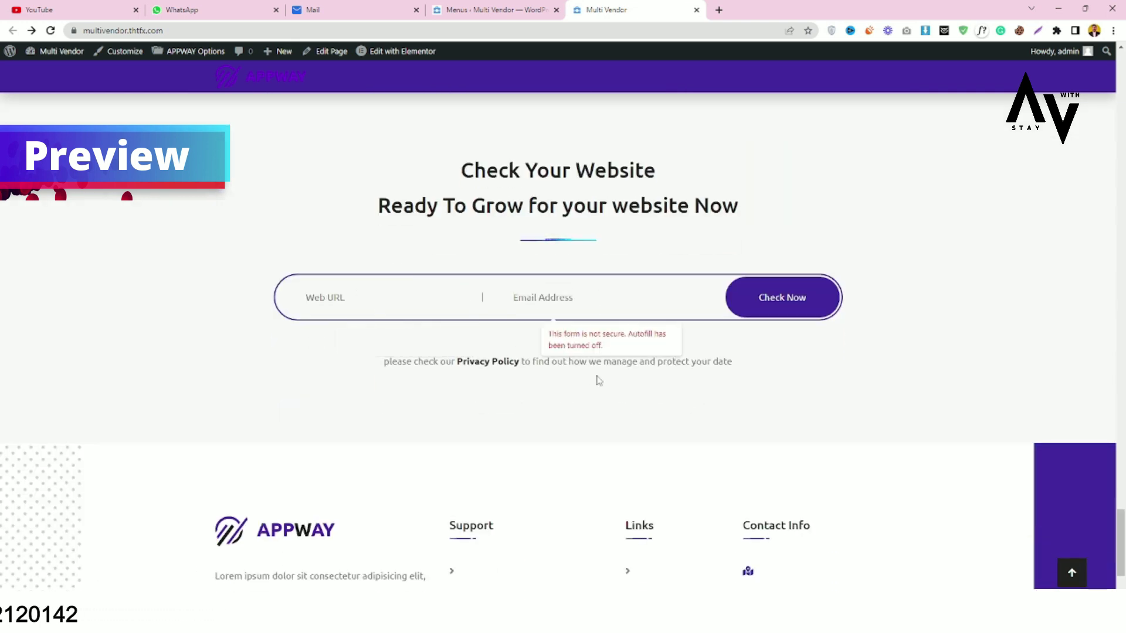
scroll(598, 380, "down", 3)
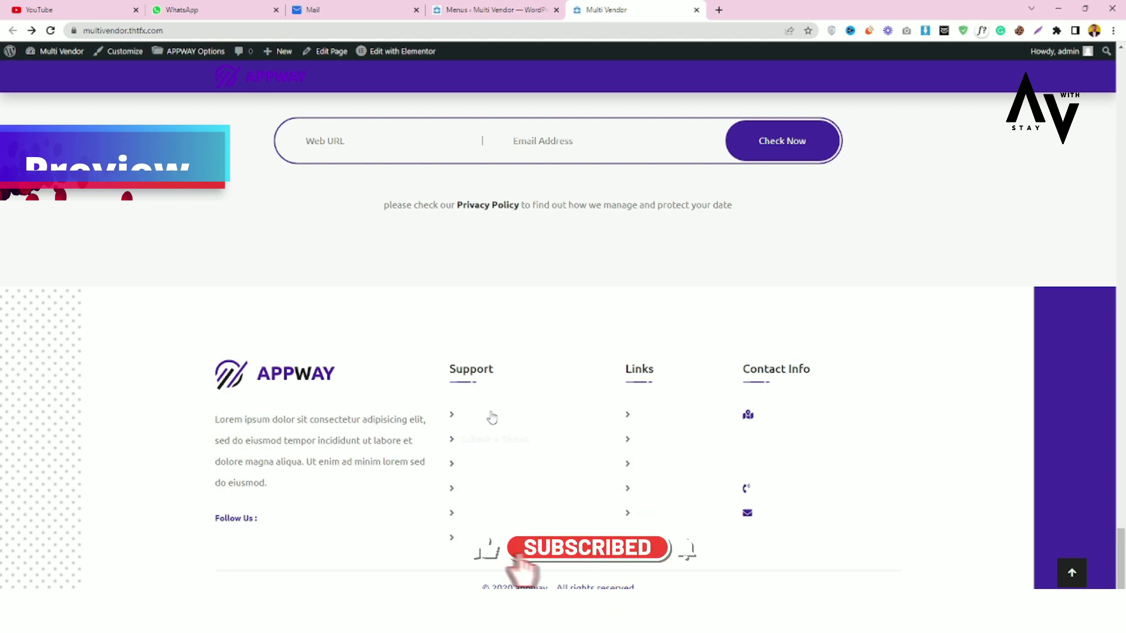
scroll(1071, 572, "up", 8)
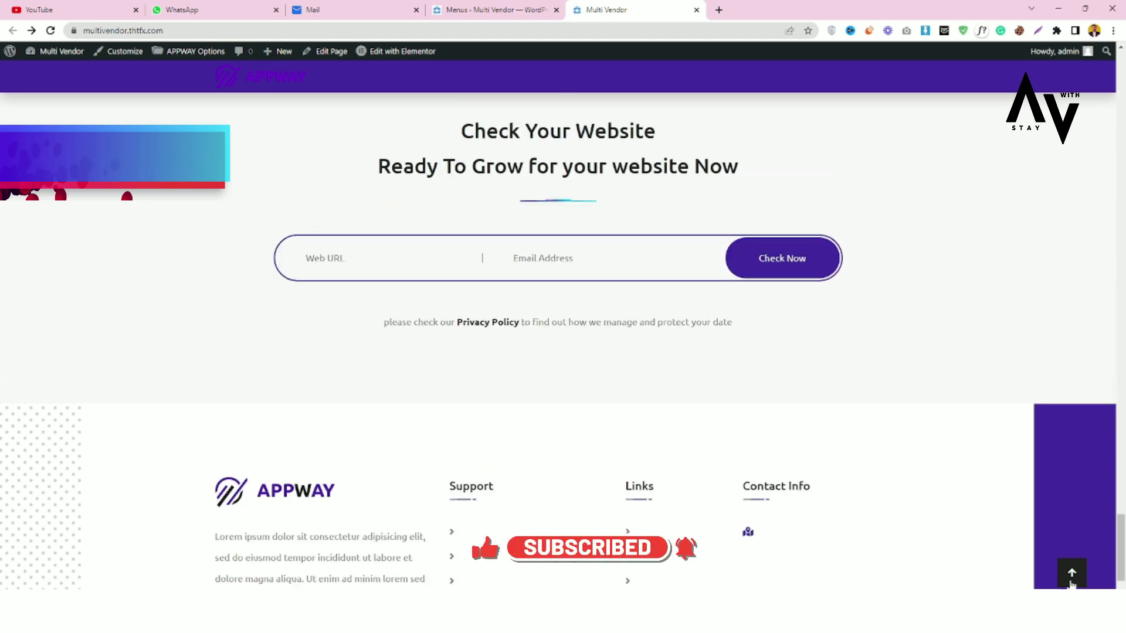
scroll(469, 176, "up", 10)
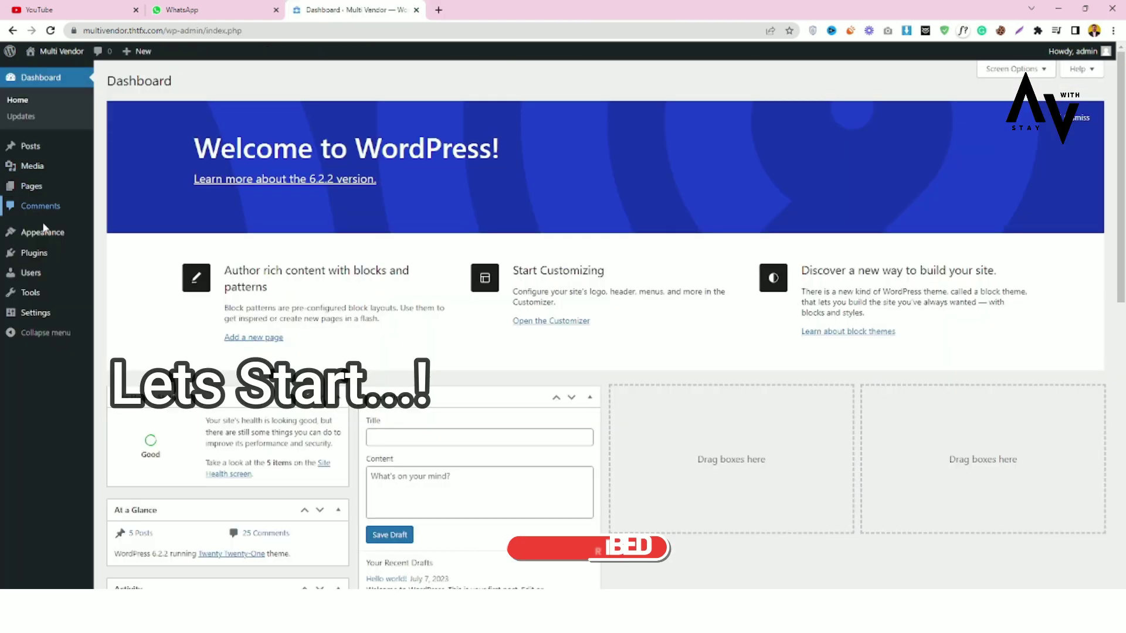
Upload appway.zip as a new theme, install it and activate it
mouse_move(42, 232)
left_click(122, 237)
left_click(214, 80)
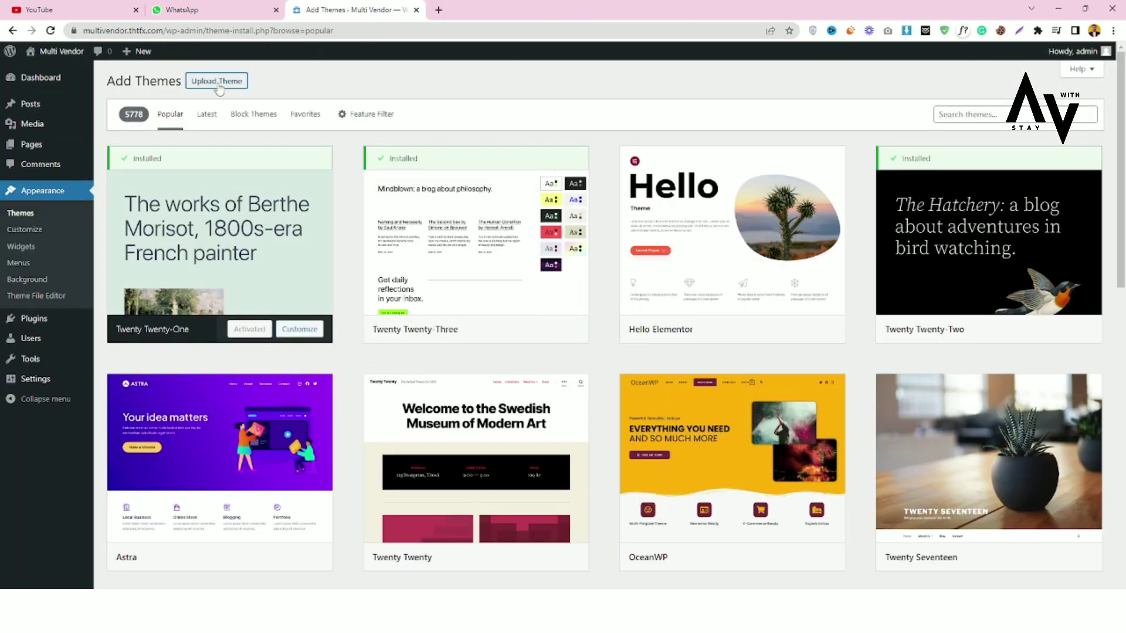
left_click(216, 81)
left_click(528, 185)
left_click(149, 475)
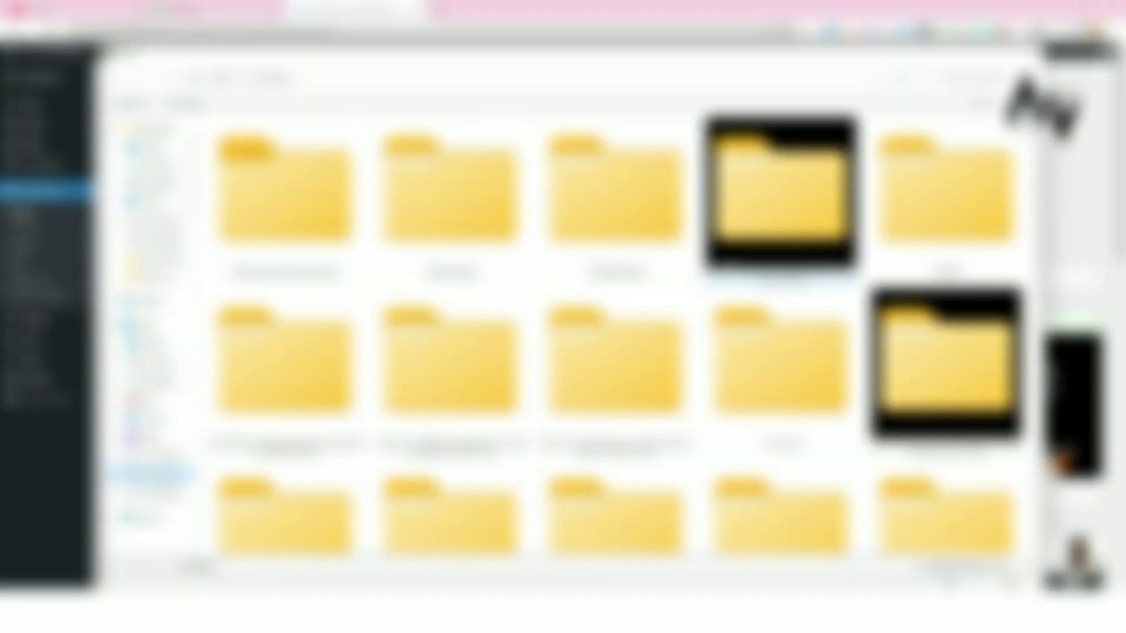
double_click(616, 197)
left_click(246, 193)
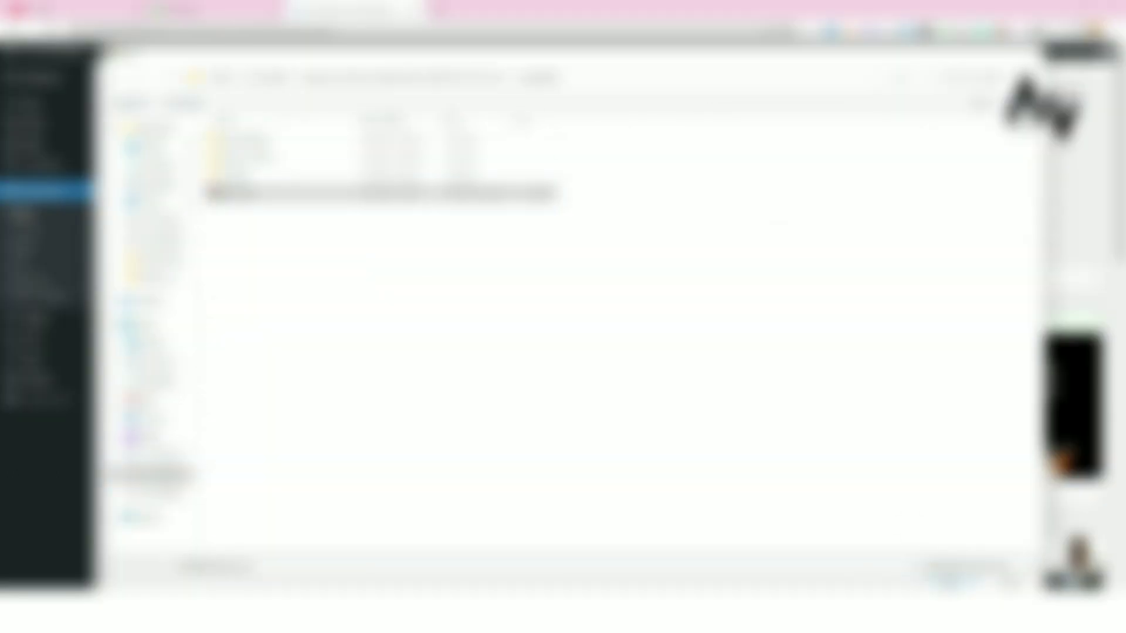
key("Return")
left_click(700, 187)
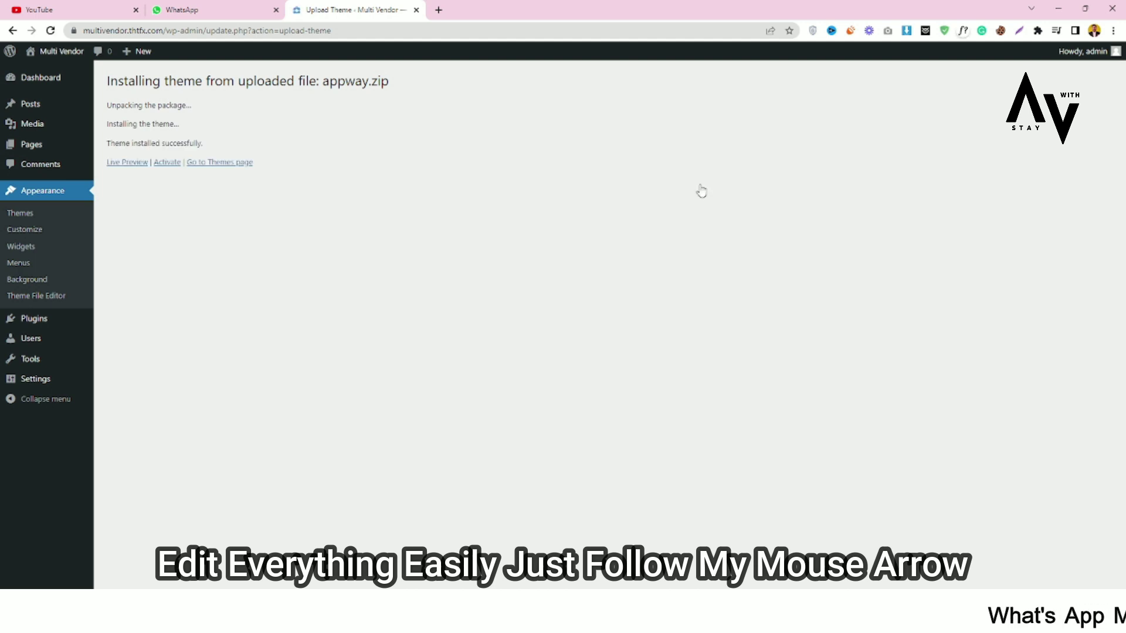
left_click(167, 163)
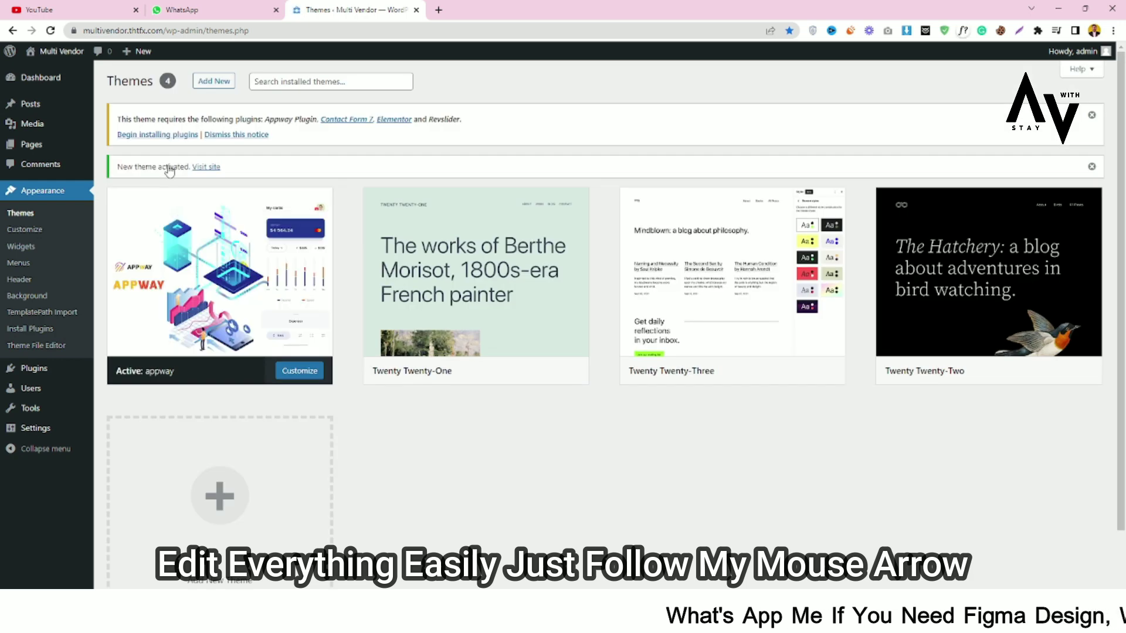
Start installing the required Appway Plugin, Contact Form 7, Elementor and Revslider plugins, each in its own browser tab
left_click(176, 135)
right_click(143, 180)
left_click(193, 192)
right_click(143, 213)
left_click(193, 226)
right_click(144, 246)
left_click(176, 262)
right_click(143, 279)
left_click(179, 292)
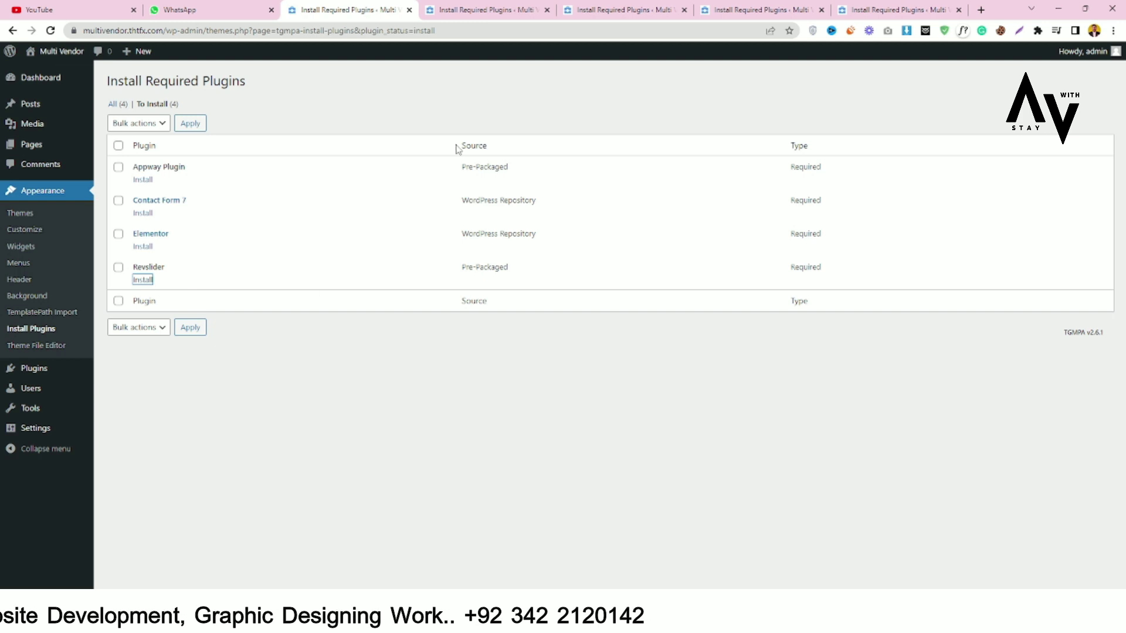
Check the installation pages of the four required plugins and close their browser tabs
left_click(492, 17)
left_click(602, 17)
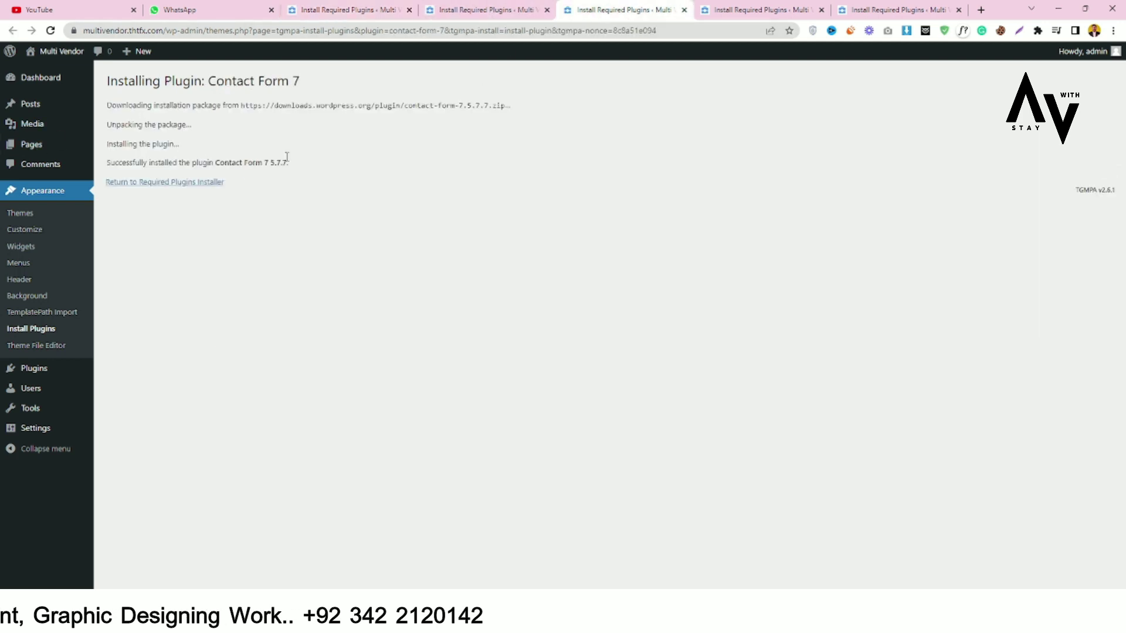
left_click(744, 10)
left_click(891, 11)
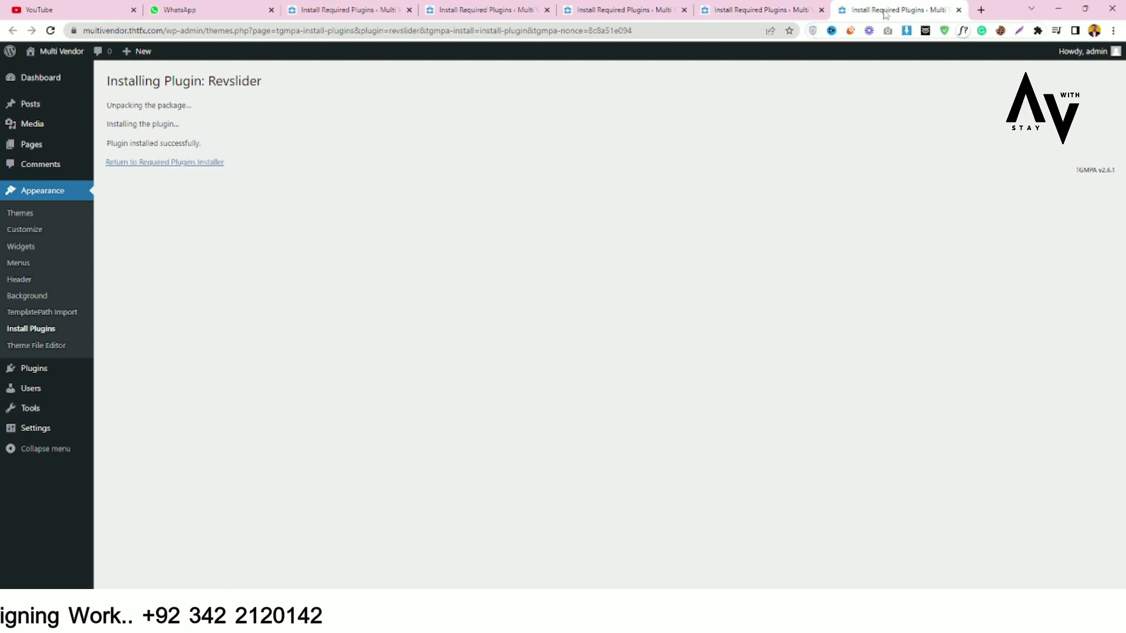
left_click(361, 10)
left_click(546, 10)
left_click(547, 10)
left_click(546, 10)
left_click(546, 10)
Install the remaining required Elementor plugin in a separate browser tab and close that tab
middle_click(143, 180)
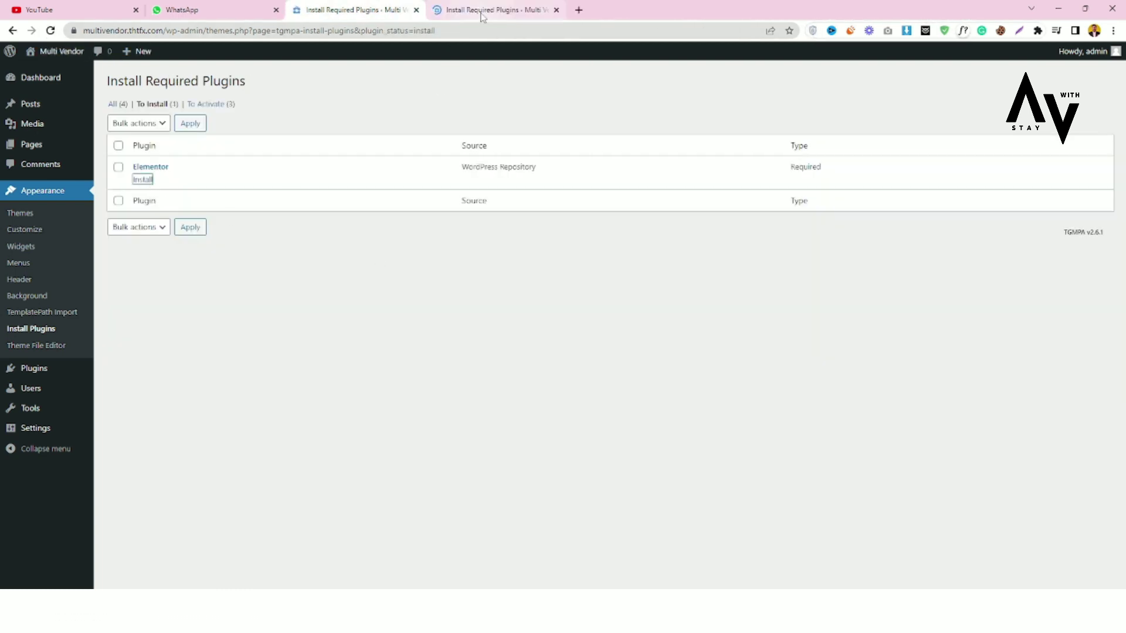
left_click(486, 10)
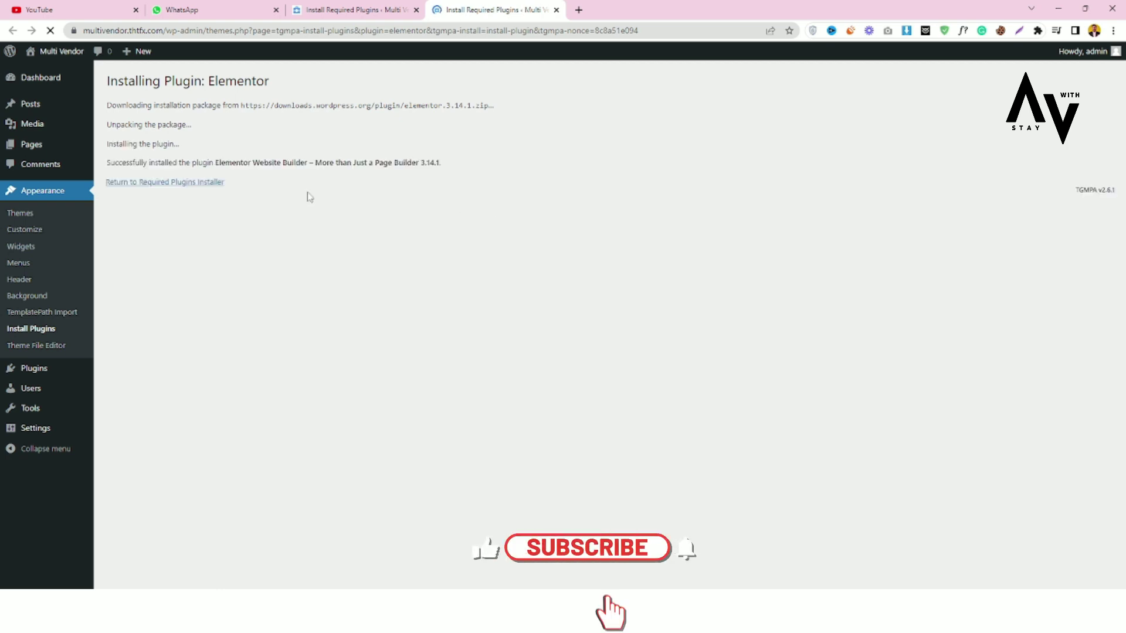
key("ctrl+w")
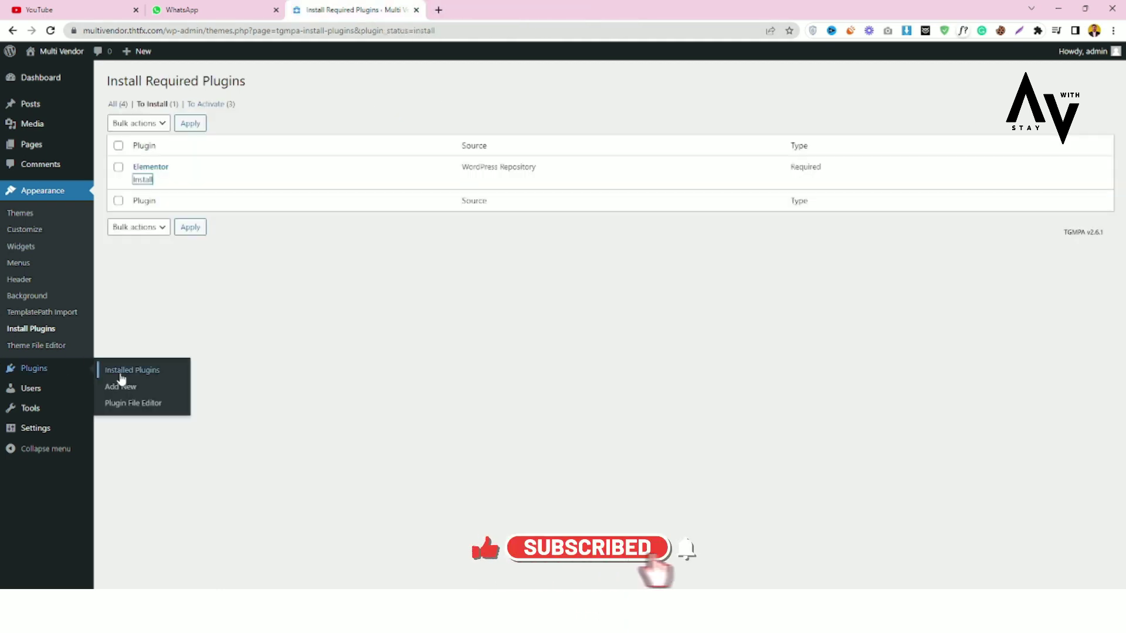
Activate all installed plugins in bulk and dismiss the Slider Revolution welcome window
left_click(124, 369)
left_click(120, 202)
left_click(170, 178)
left_click(147, 203)
left_click(227, 179)
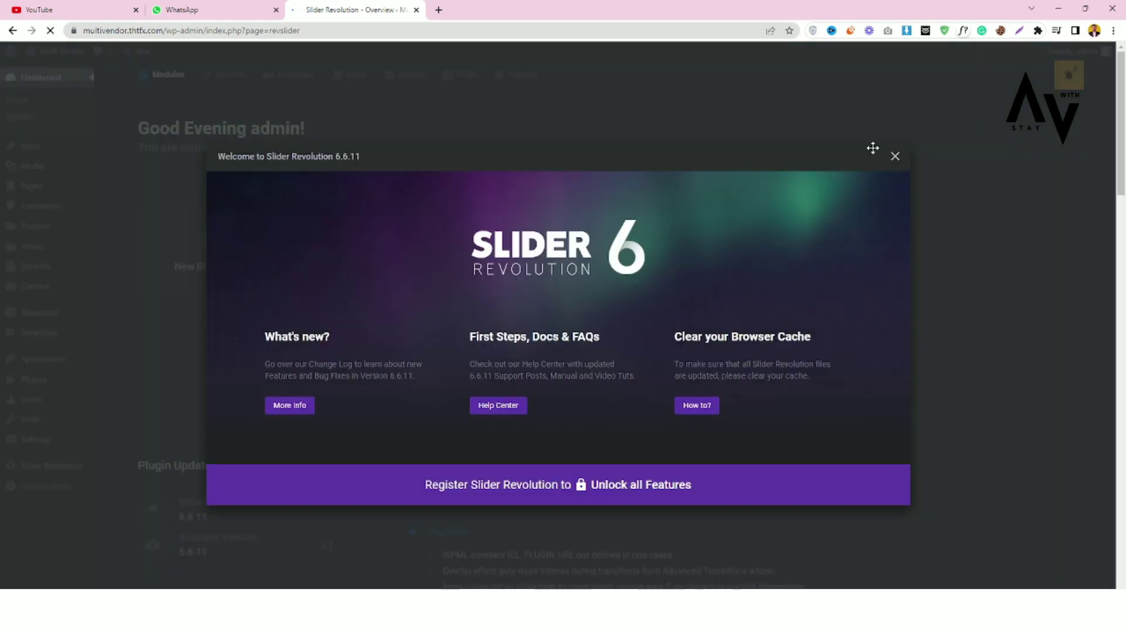
left_click(894, 156)
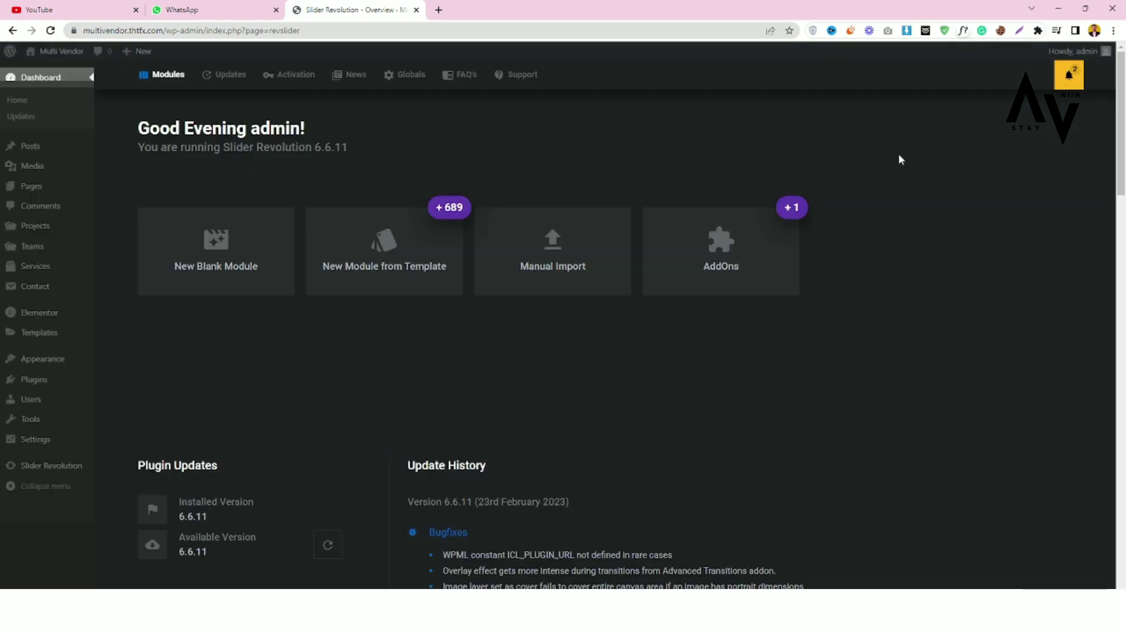
Start the Appway theme setup wizard from the TemplatePath Import page and continue past the site requirements check
left_click(35, 99)
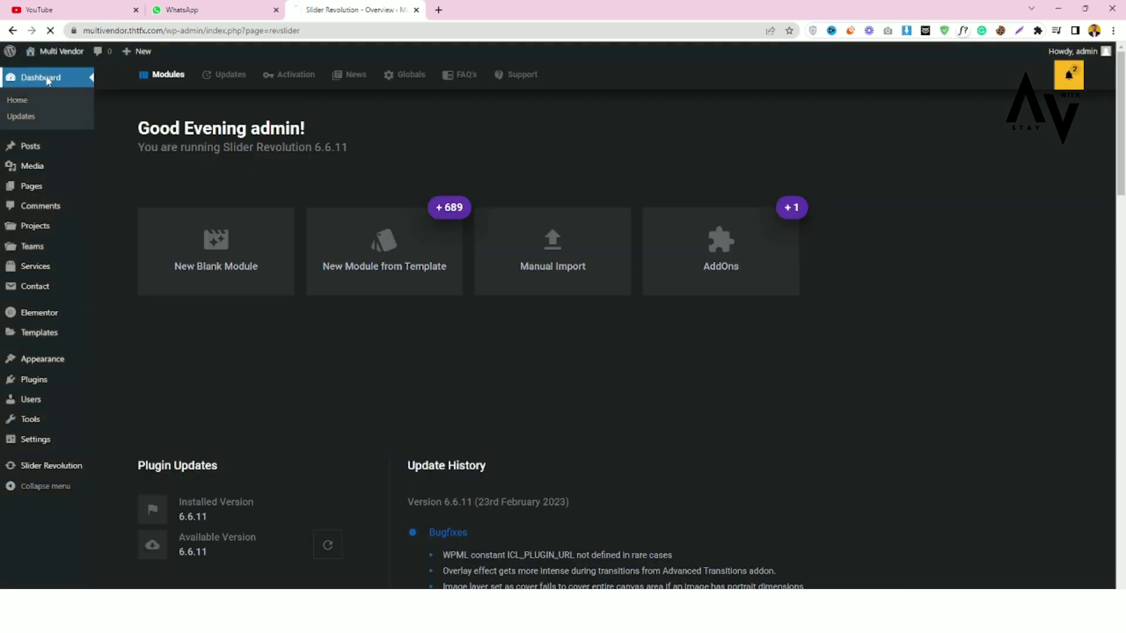
mouse_move(56, 358)
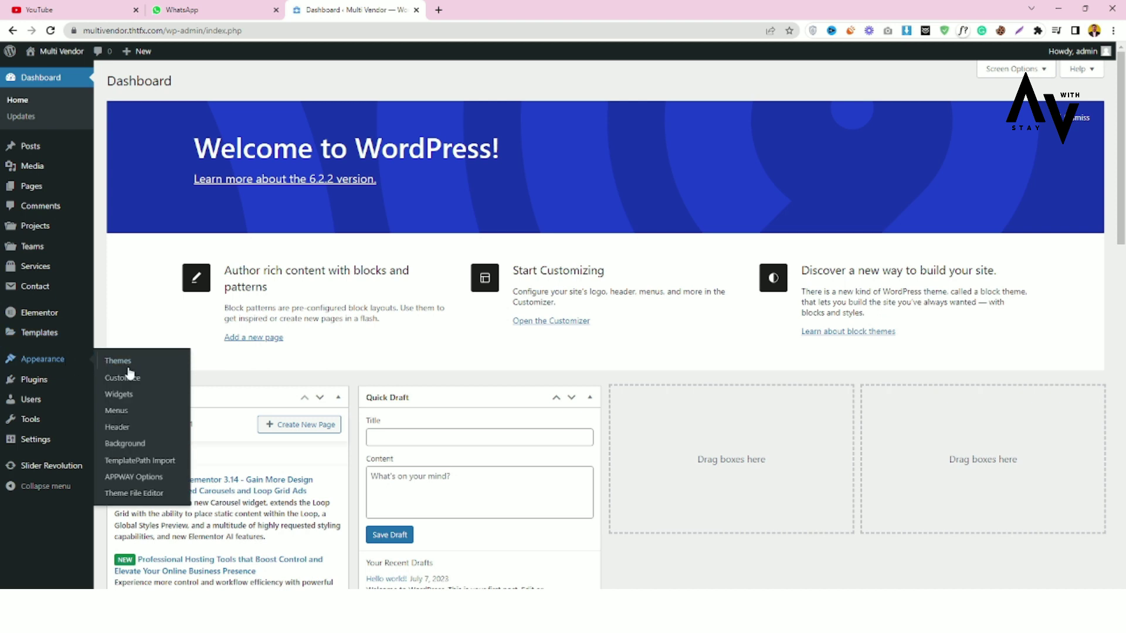
left_click(140, 461)
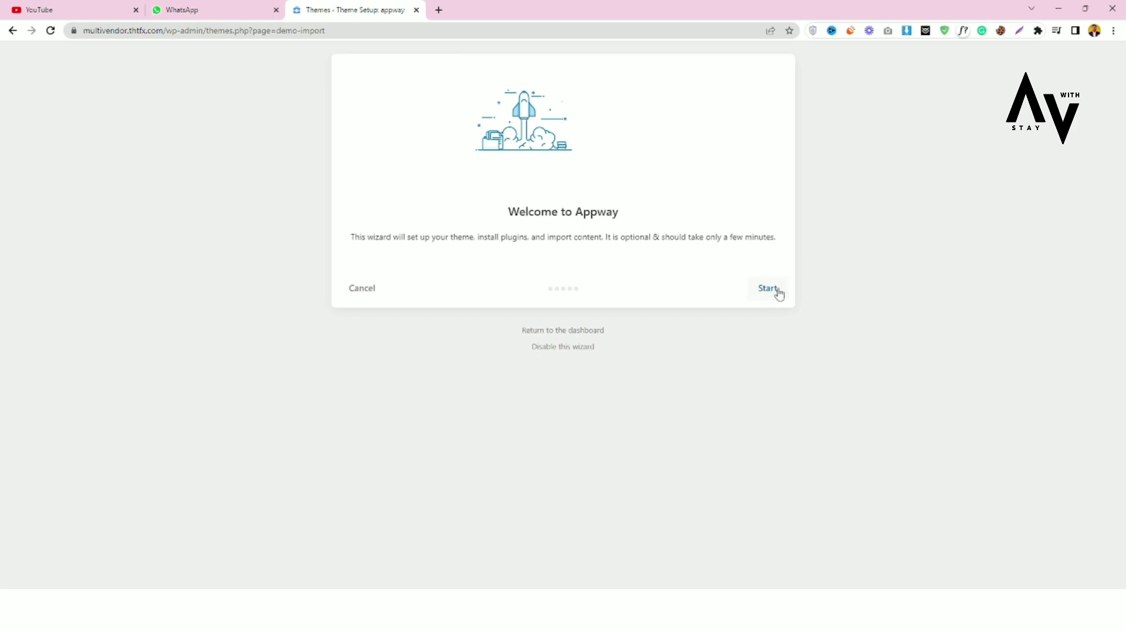
left_click(767, 288)
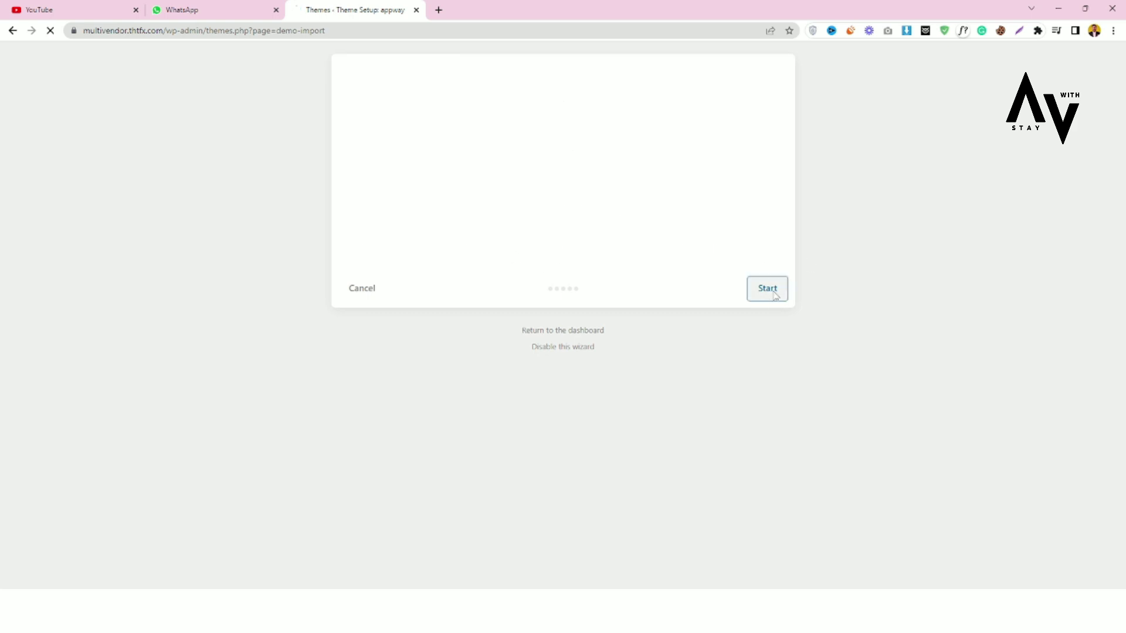
scroll(701, 289, "down", 10)
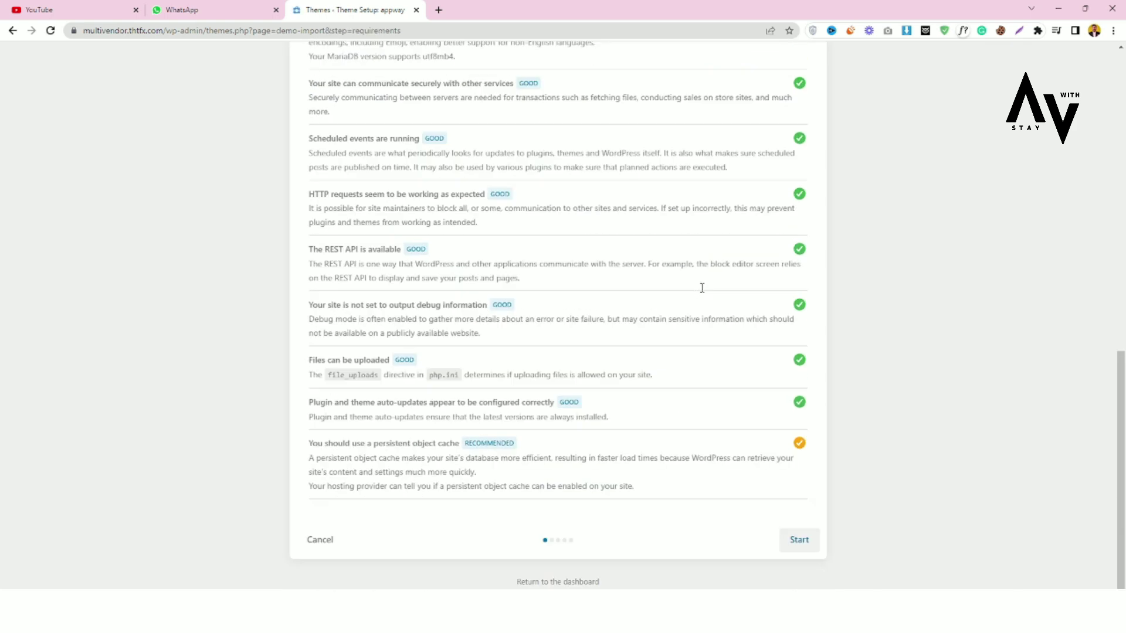
left_click(797, 543)
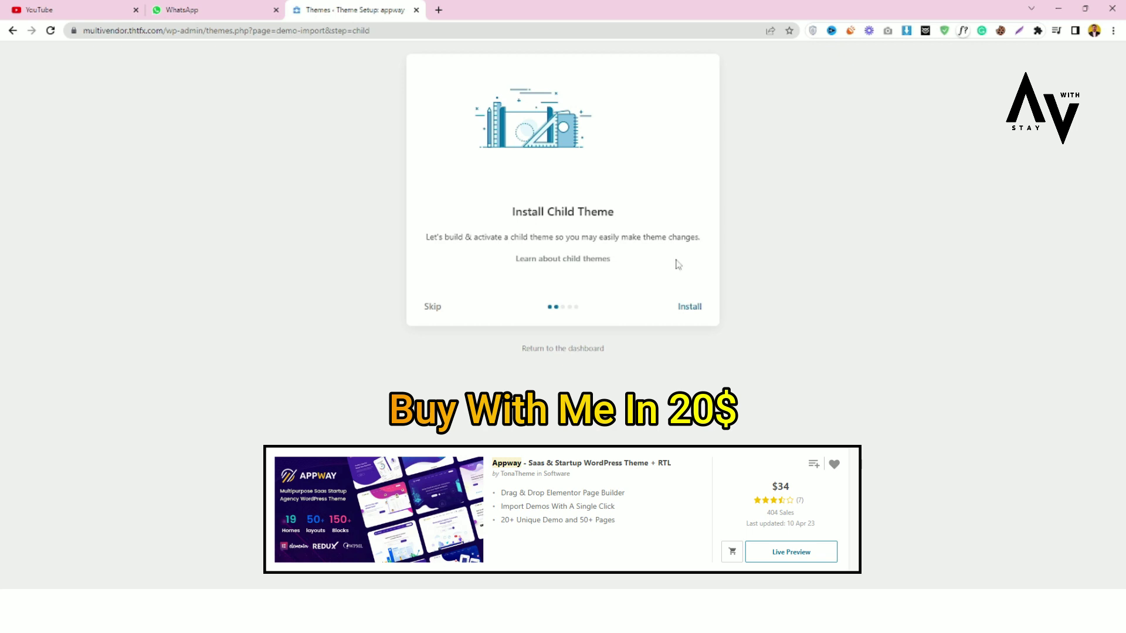
Skip the child theme, continue past the plugins stage and import the demo content
left_click(434, 310)
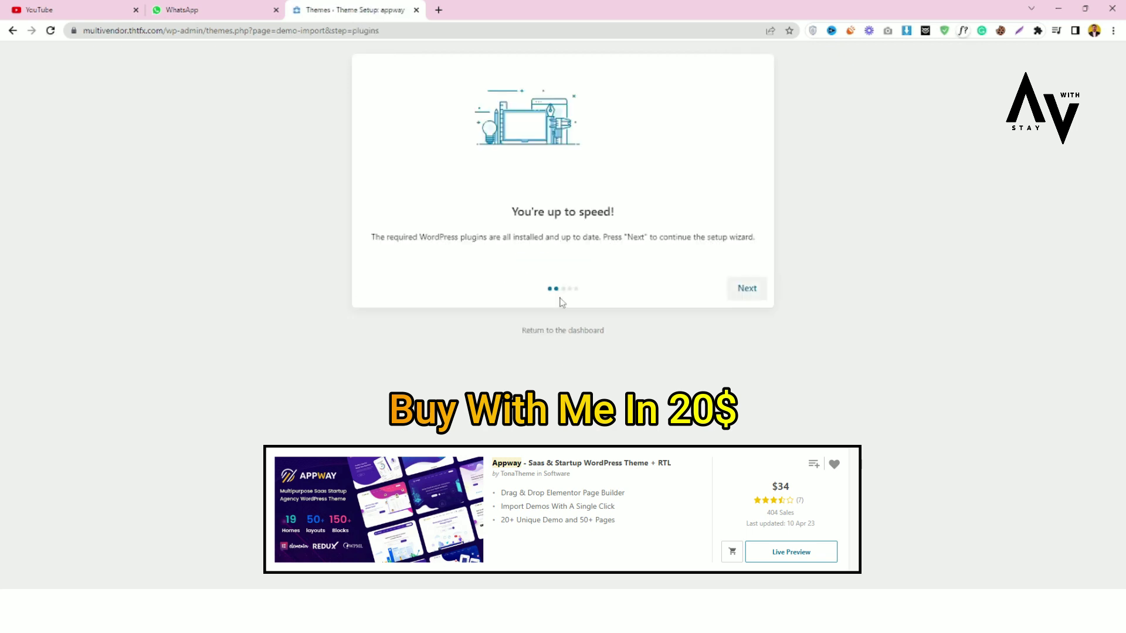
left_click(746, 291)
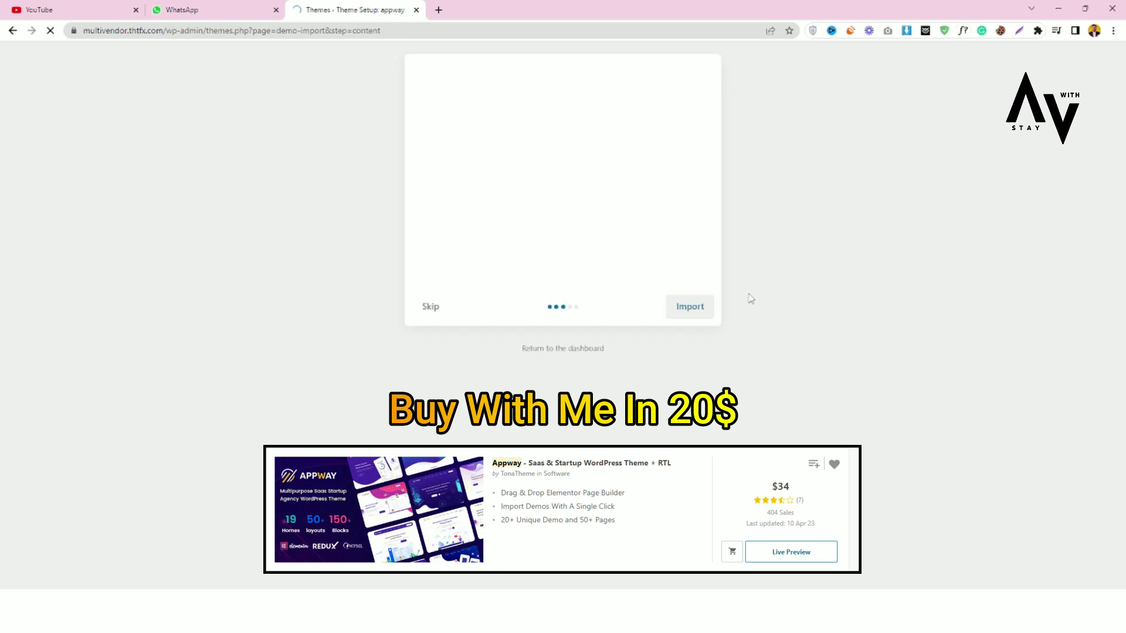
left_click(686, 313)
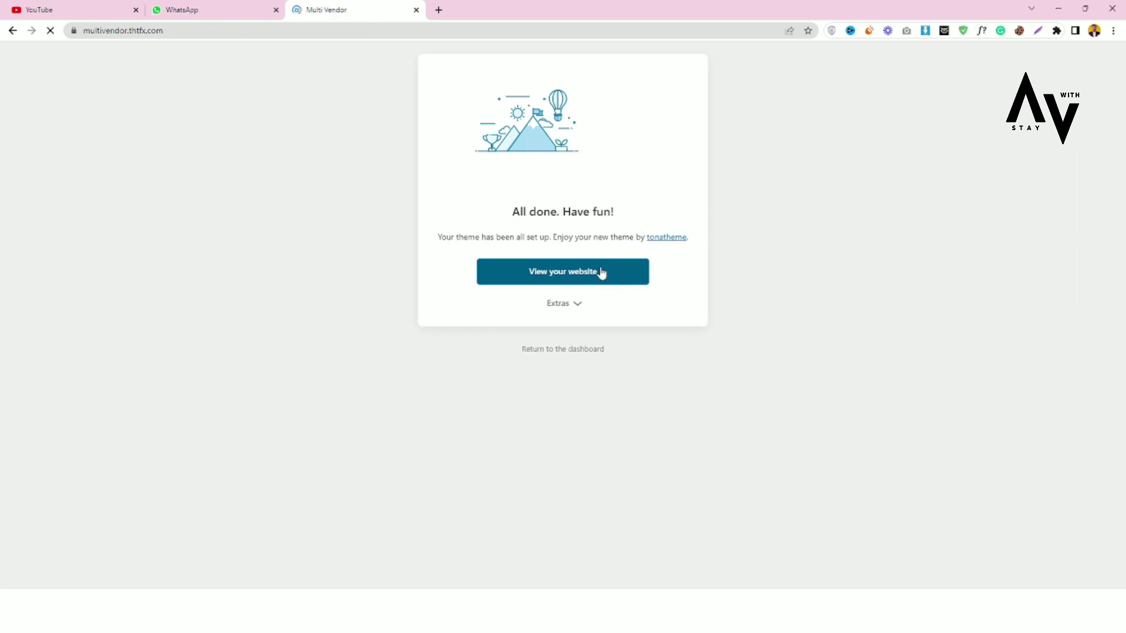
Open the list of all website pages in the admin dashboard
mouse_move(52, 78)
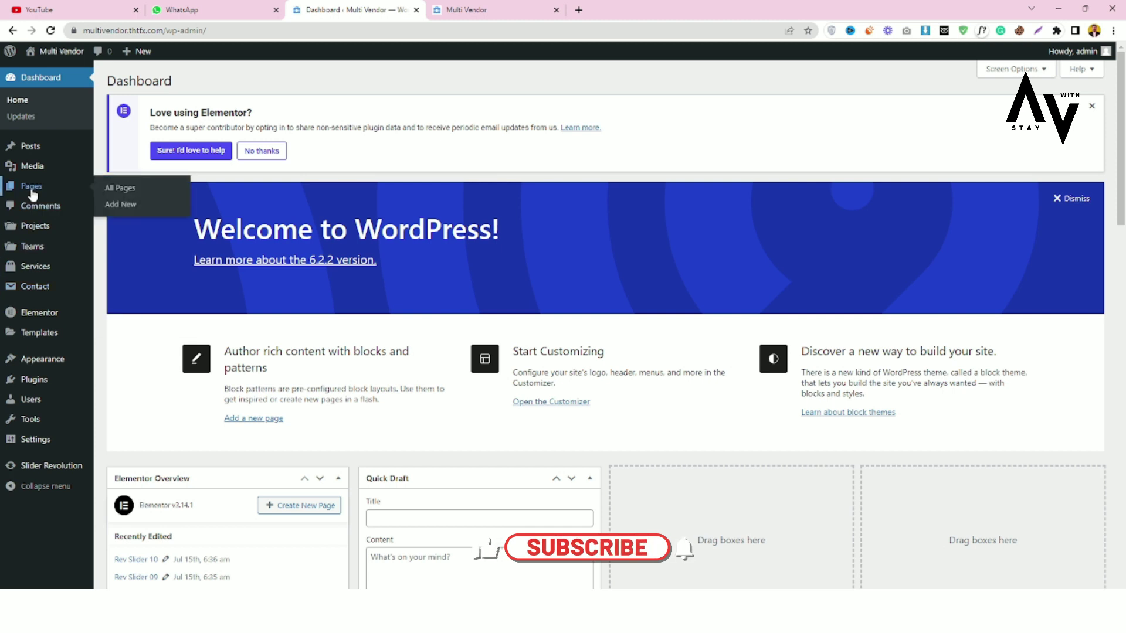
mouse_move(35, 362)
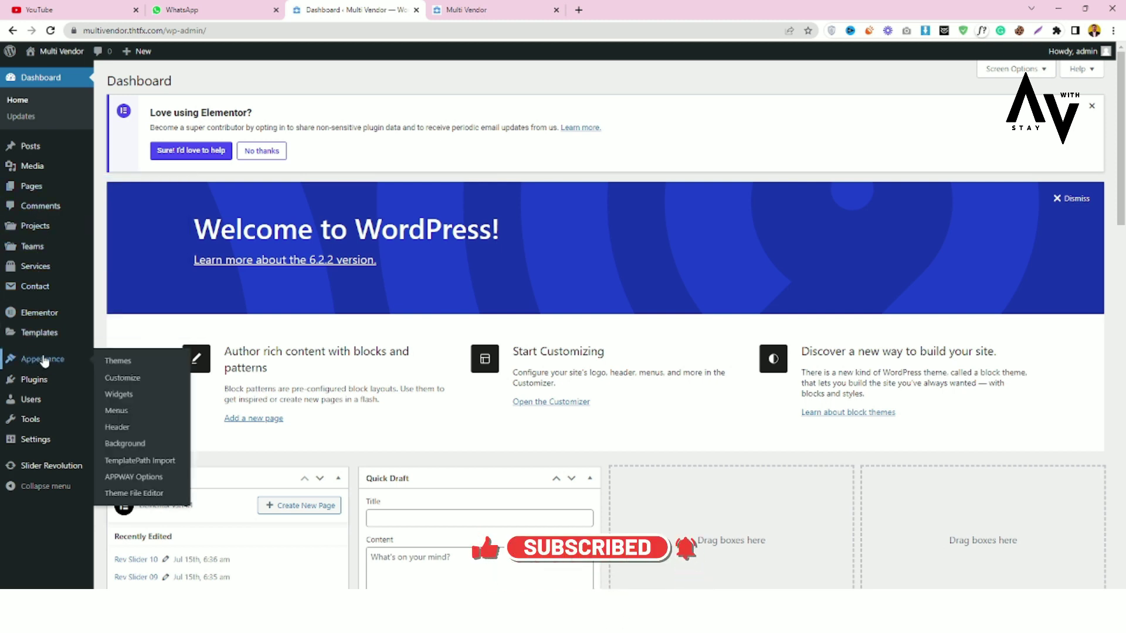
left_click(27, 189)
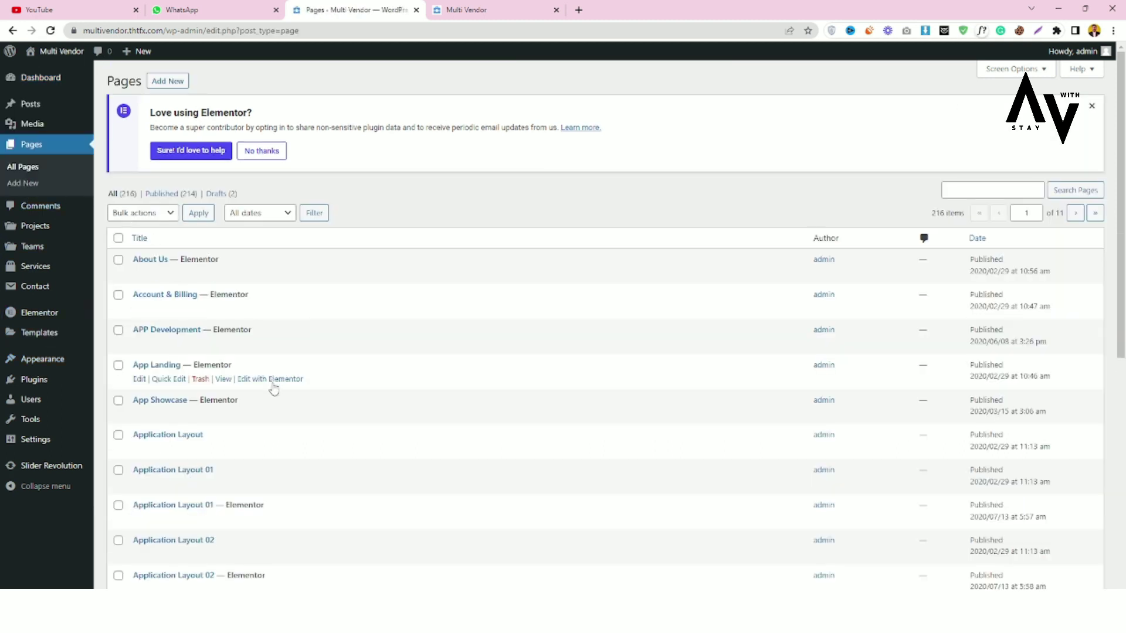
Open views of the CRM Management page and the second Digital Marketing page from the pages list
scroll(274, 388, "down", 2)
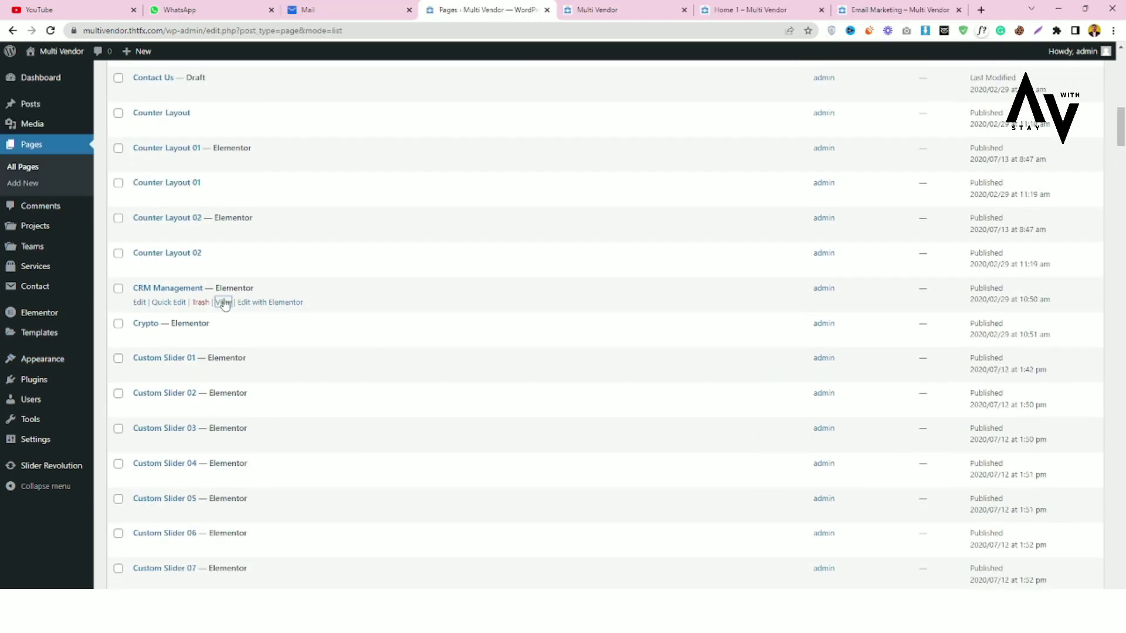
middle_click(223, 301)
scroll(222, 352, "down", 3)
scroll(221, 374, "down", 5)
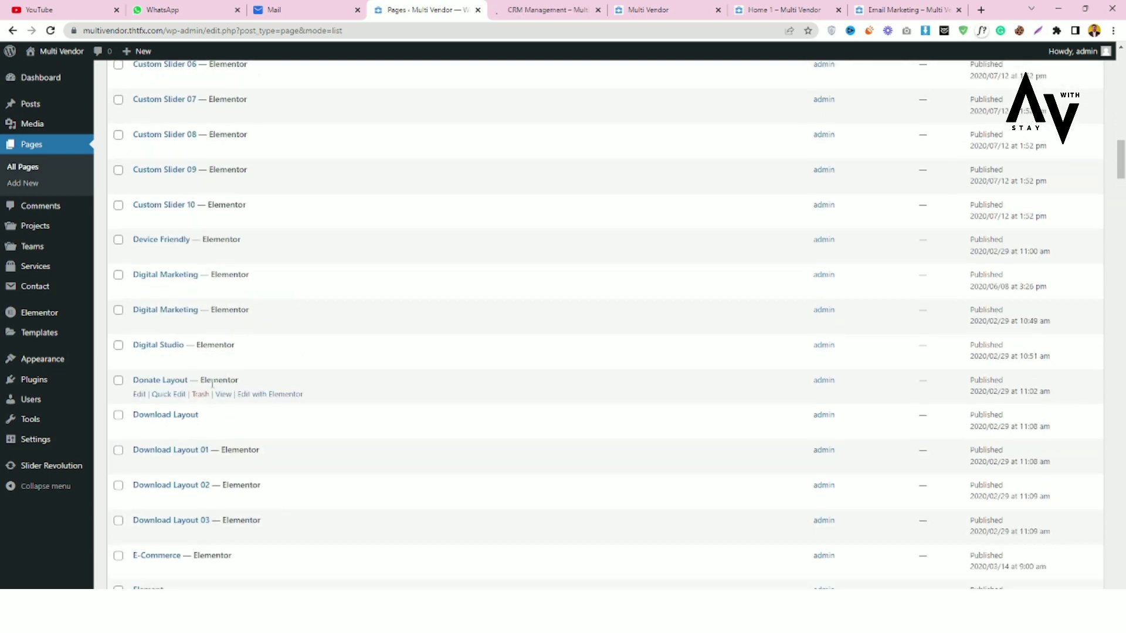
middle_click(223, 326)
Look through the CRM Management page's design, close it and check the Digital Marketing page
left_click(476, 8)
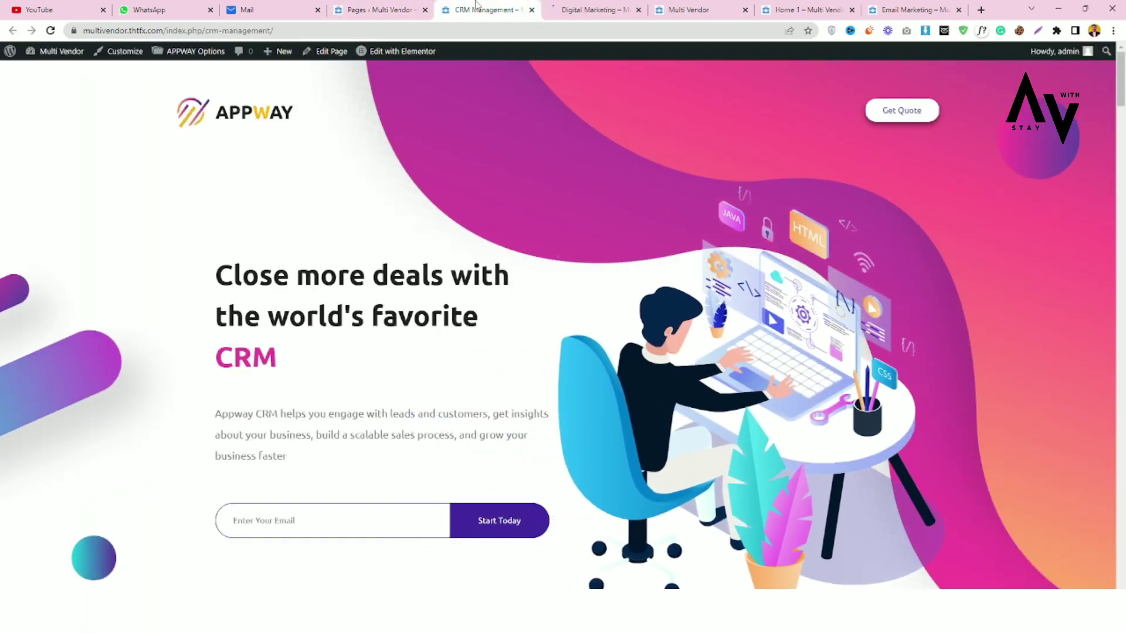
scroll(592, 283, "down", 8)
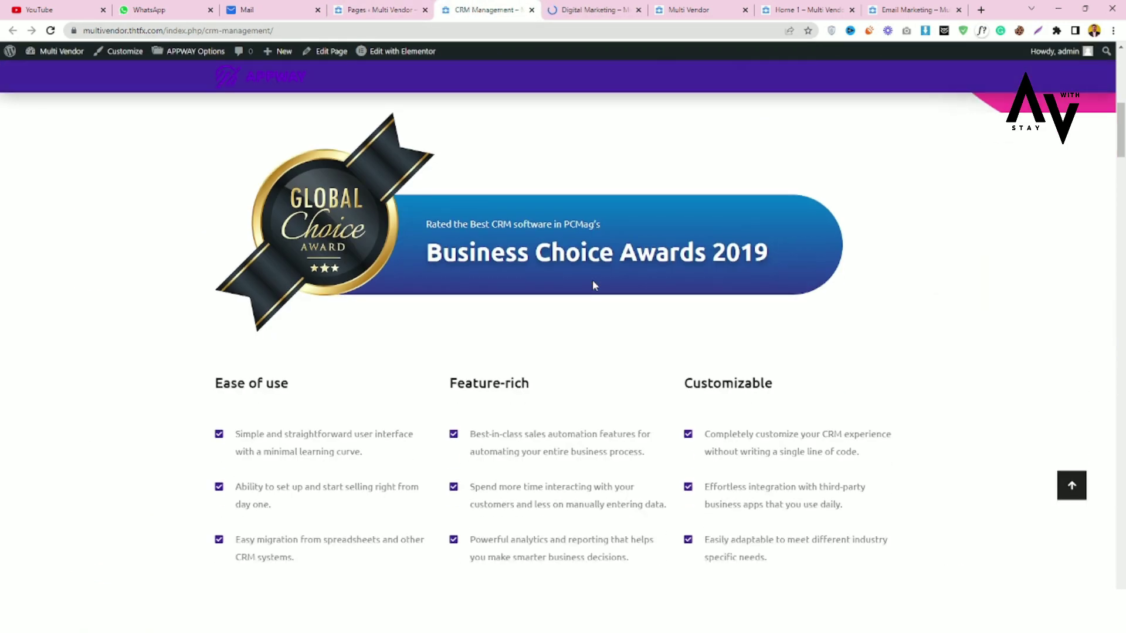
scroll(592, 285, "down", 12)
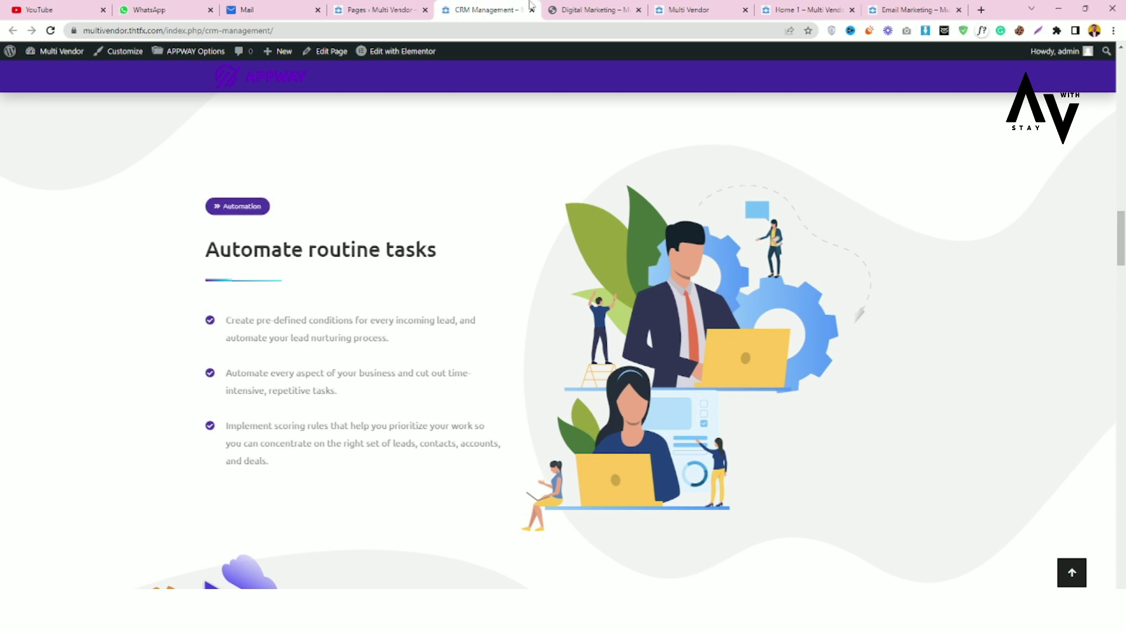
left_click(531, 9)
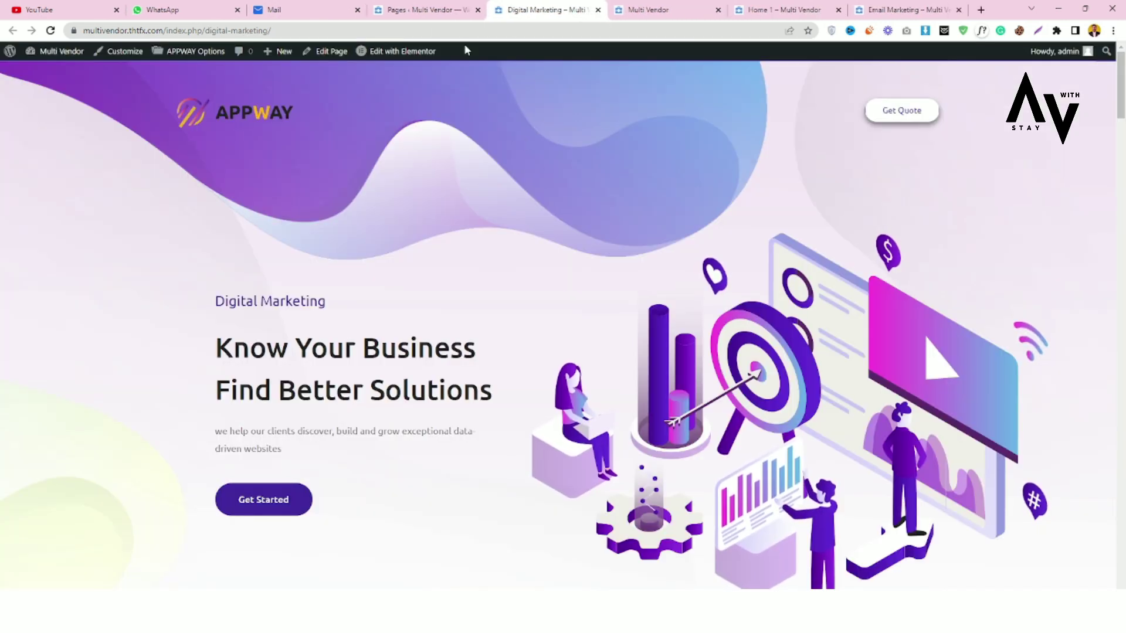
Set the site's permalink structure to Post name and save the change
left_click(447, 10)
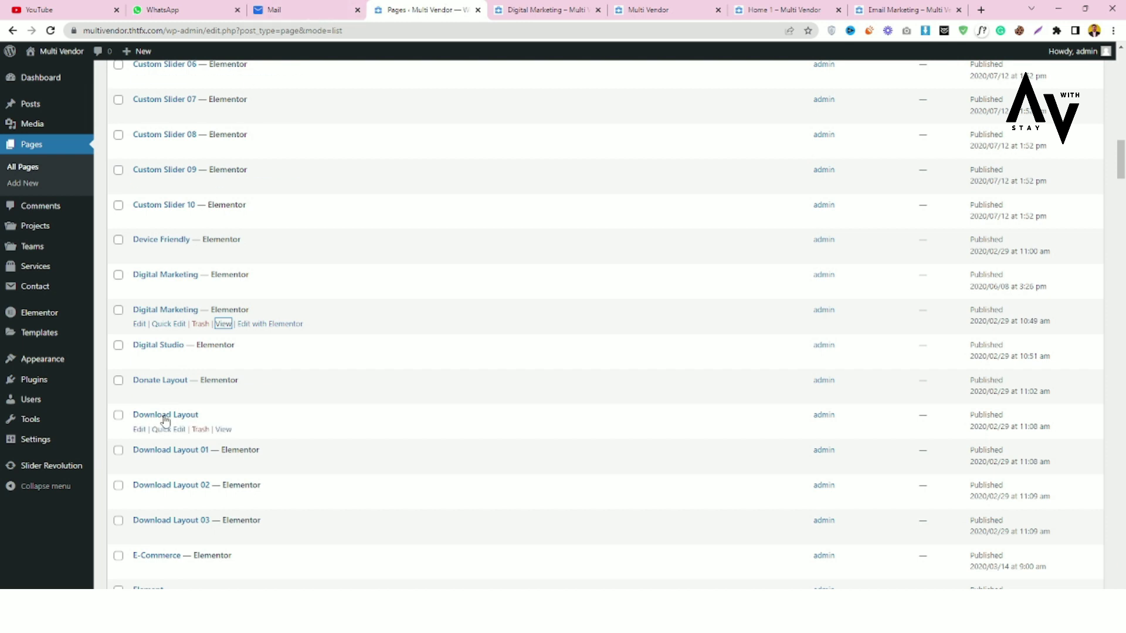
mouse_move(49, 449)
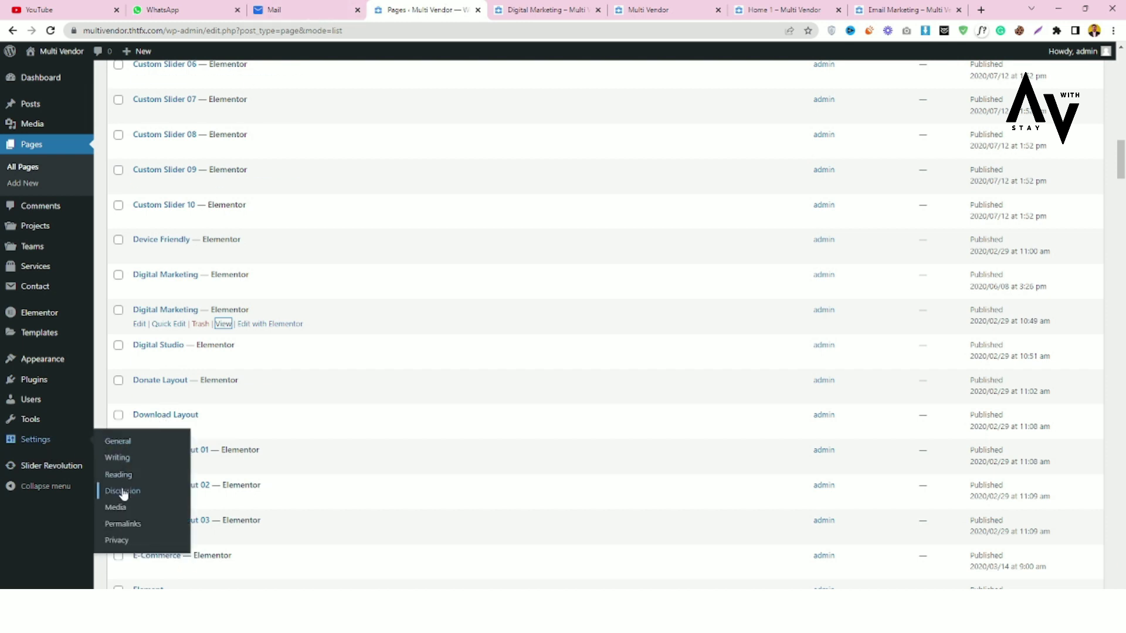
left_click(128, 527)
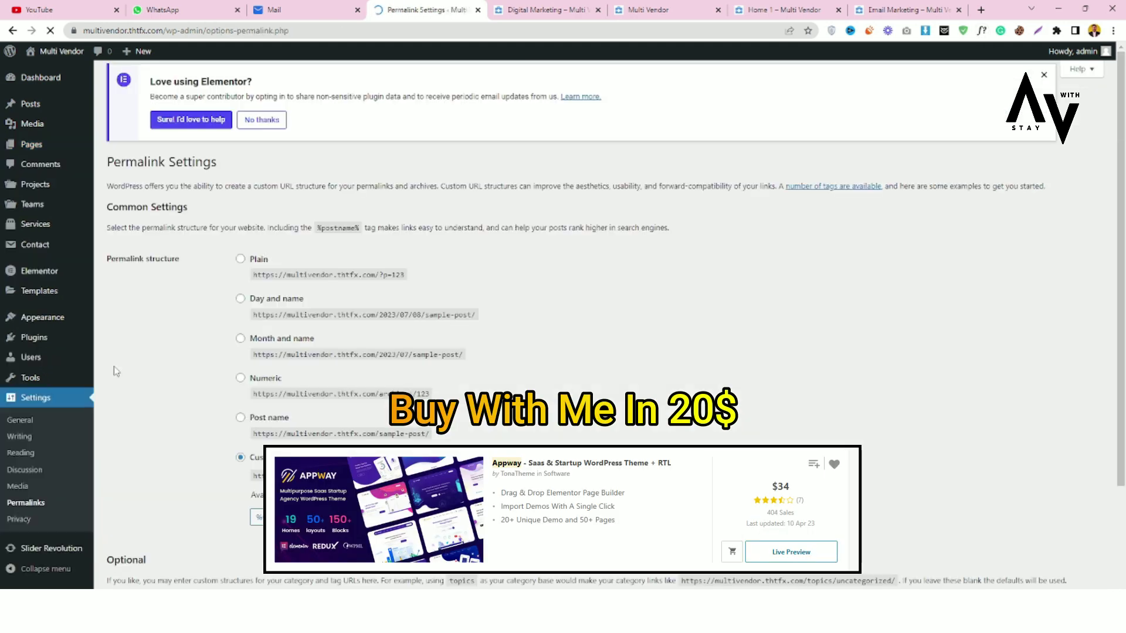
left_click(241, 419)
scroll(242, 425, "down", 3)
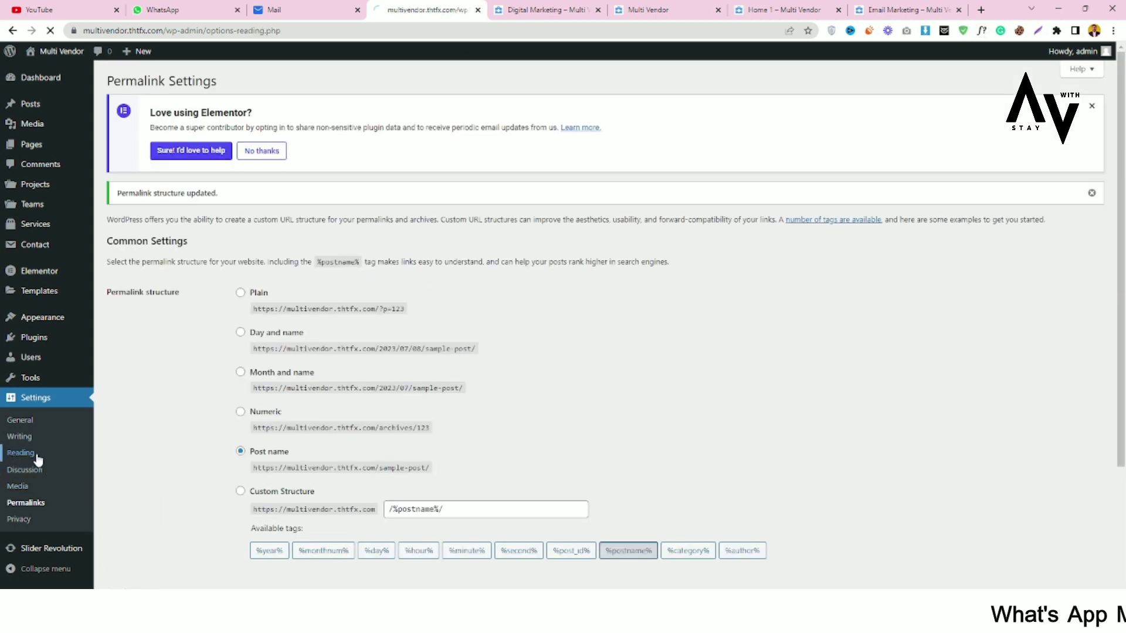
Set the homepage in the Reading settings to a static page using the second Digital Marketing page, and save
left_click(360, 248)
scroll(367, 369, "down", 10)
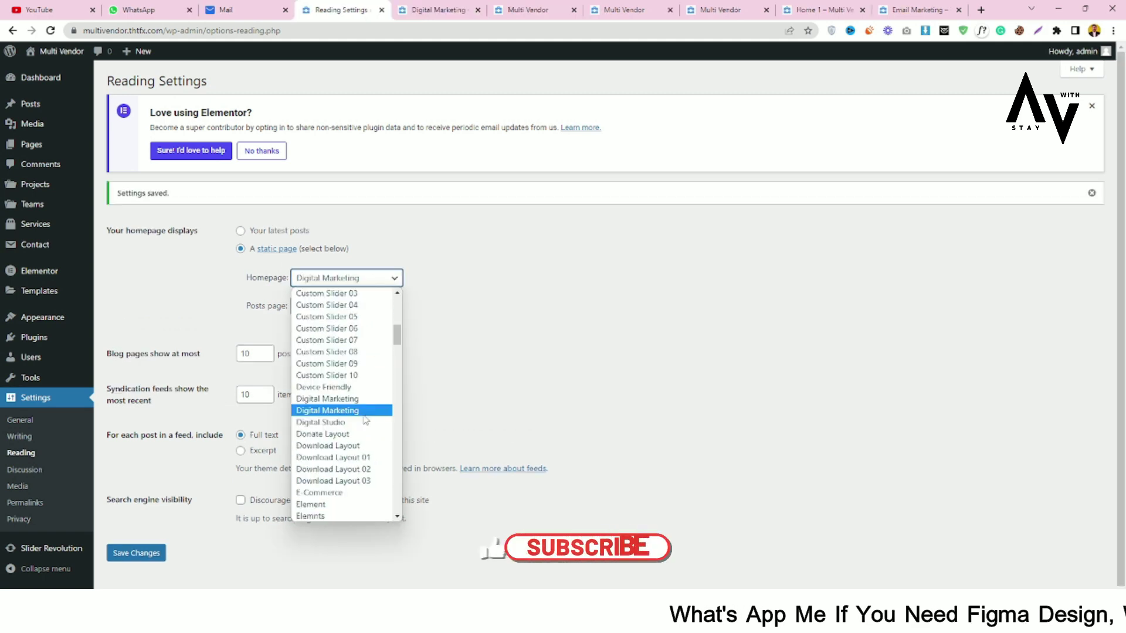
left_click(363, 415)
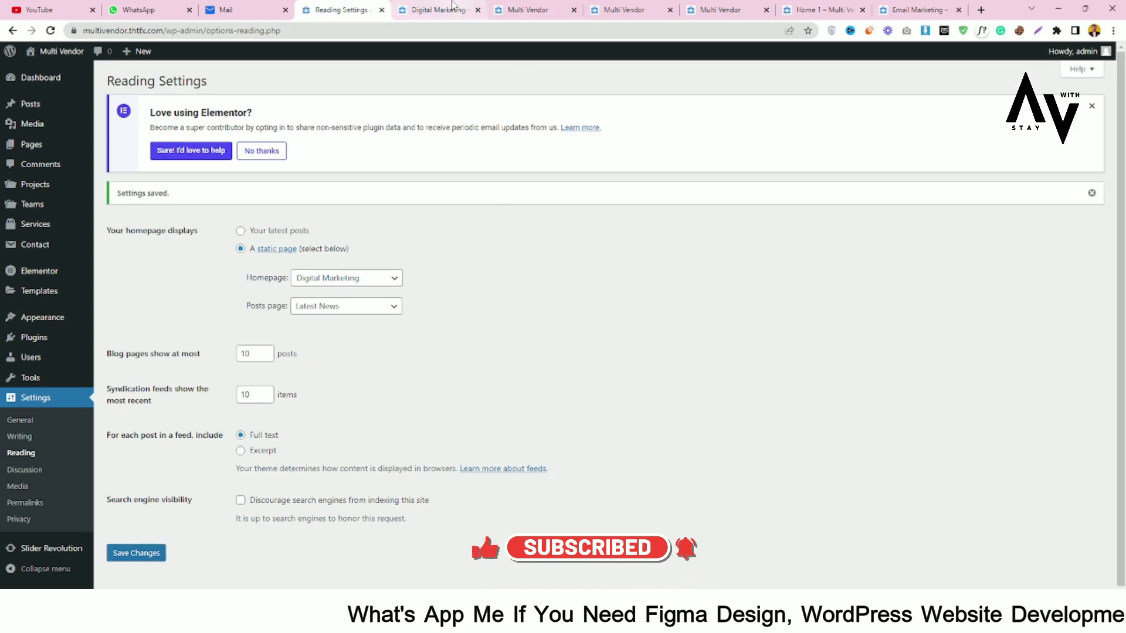
Visit the website's front page to check the header and hero section of the new homepage
mouse_move(43, 72)
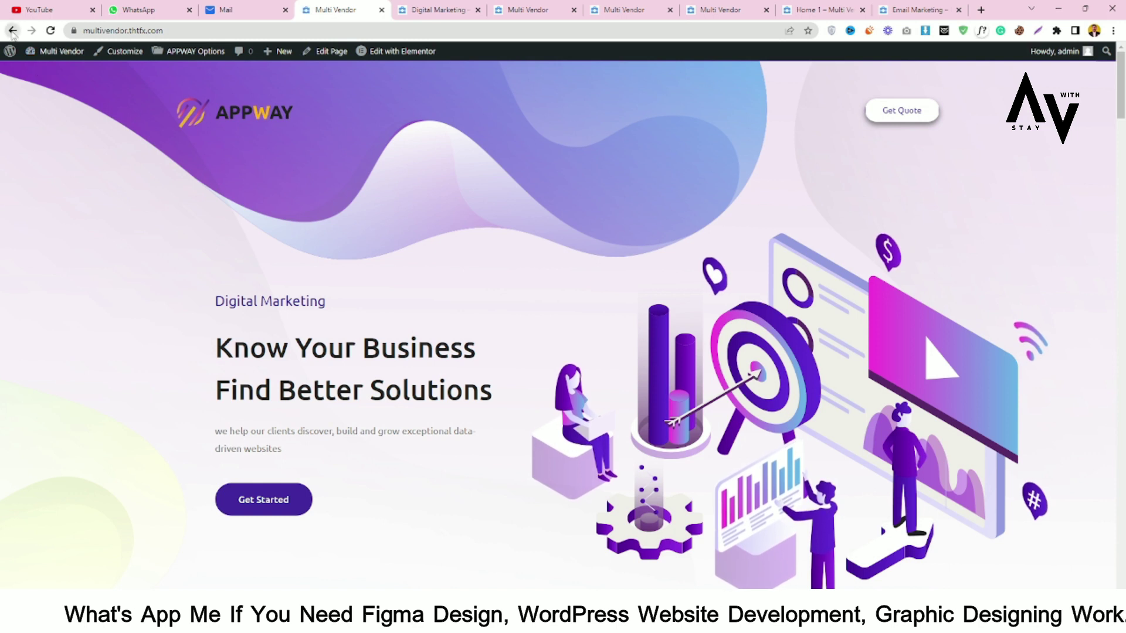
left_click(12, 31)
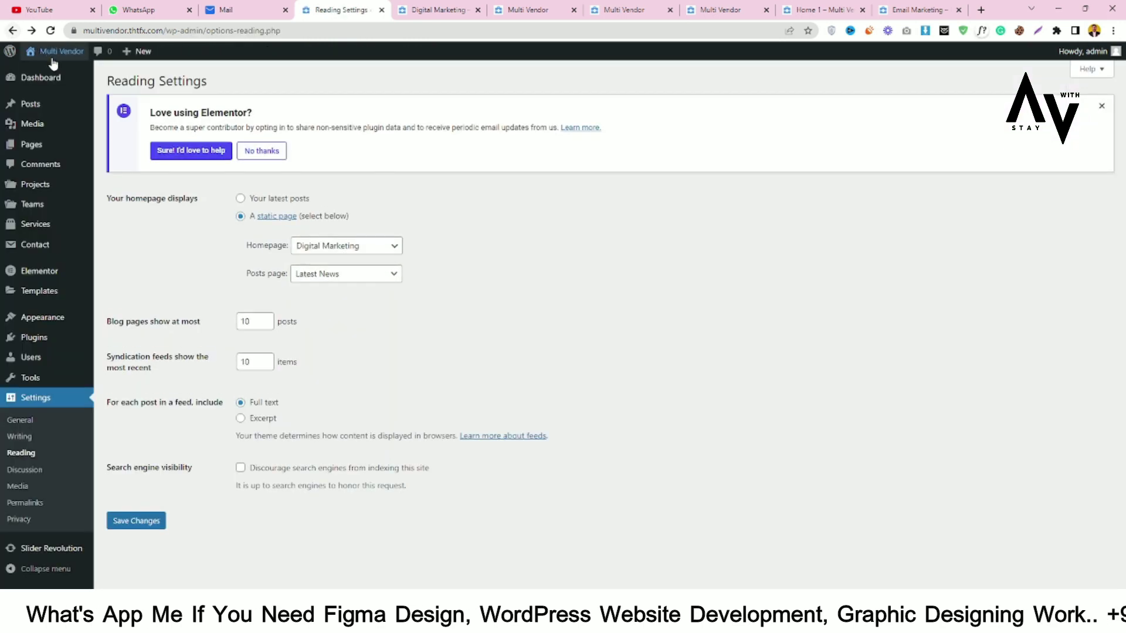
mouse_move(33, 77)
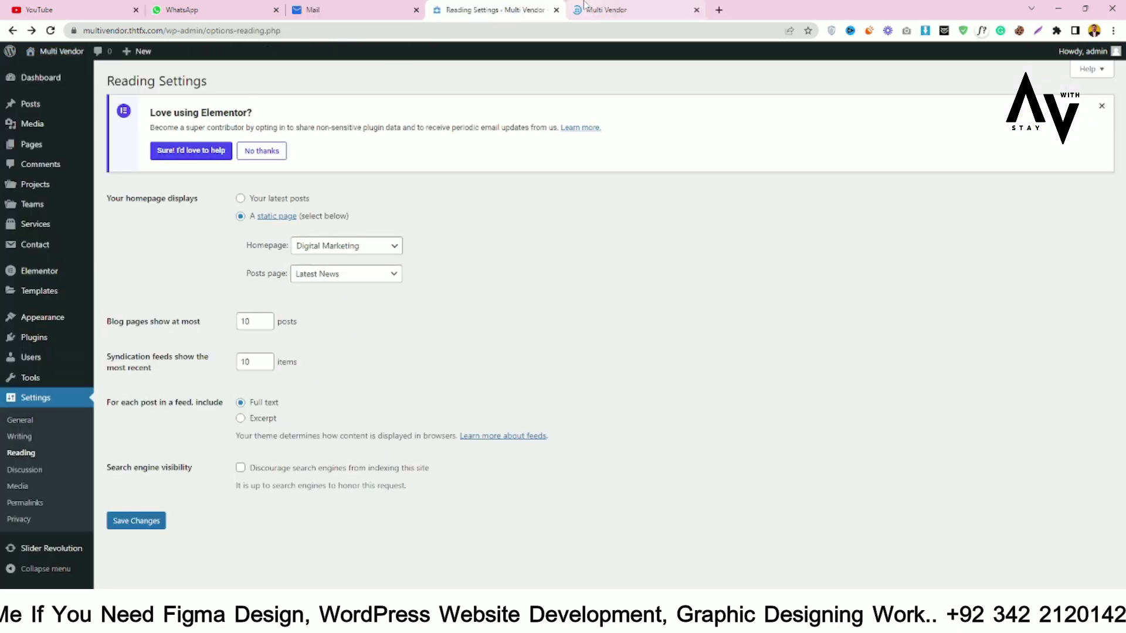
left_click(631, 10)
scroll(553, 432, "down", 3)
scroll(553, 432, "up", 3)
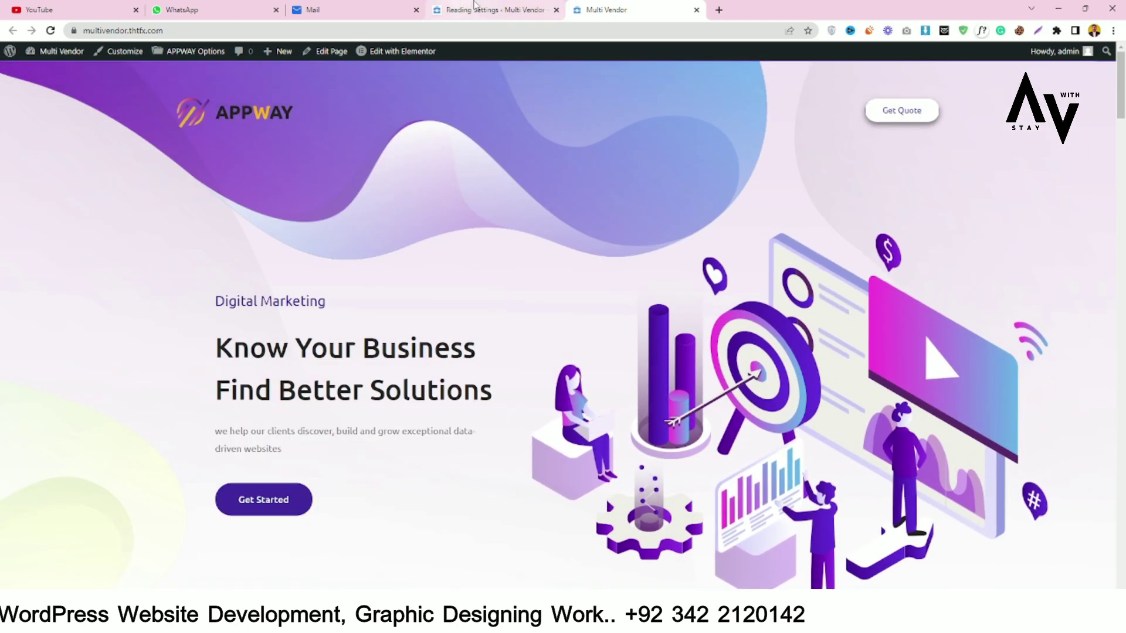
scroll(613, 115, "down", 2)
scroll(614, 116, "up", 2)
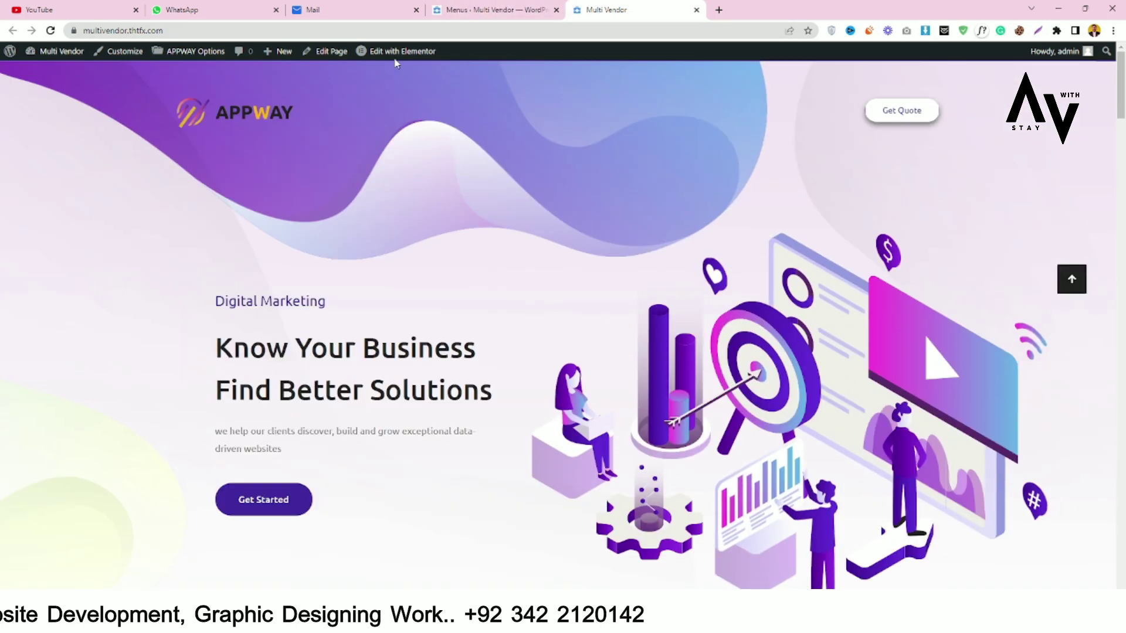
Examine the homepage from the hero and partner logos through the feature cards to the marketing content sections
scroll(591, 169, "down", 7)
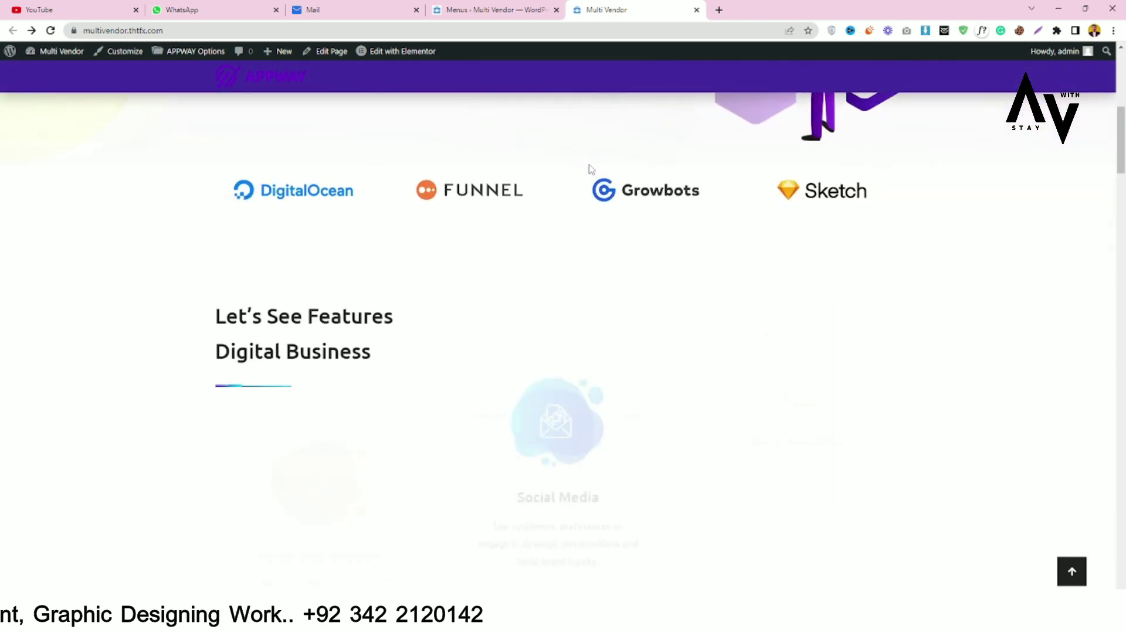
scroll(762, 246, "up", 5)
scroll(768, 444, "up", 3)
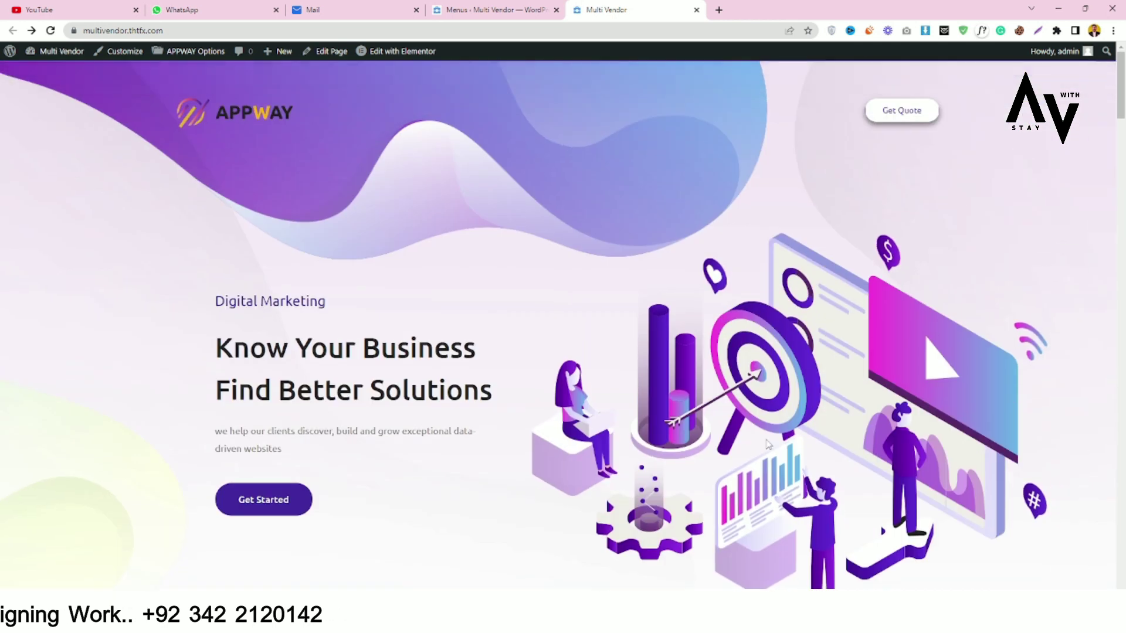
scroll(477, 402, "down", 8)
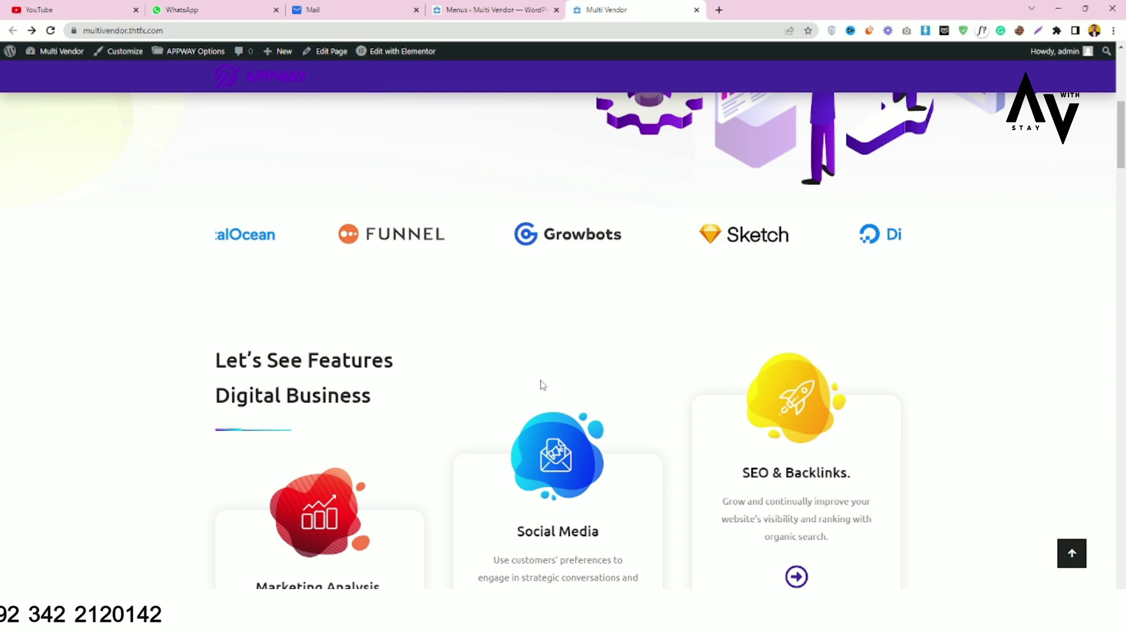
scroll(559, 262, "down", 2)
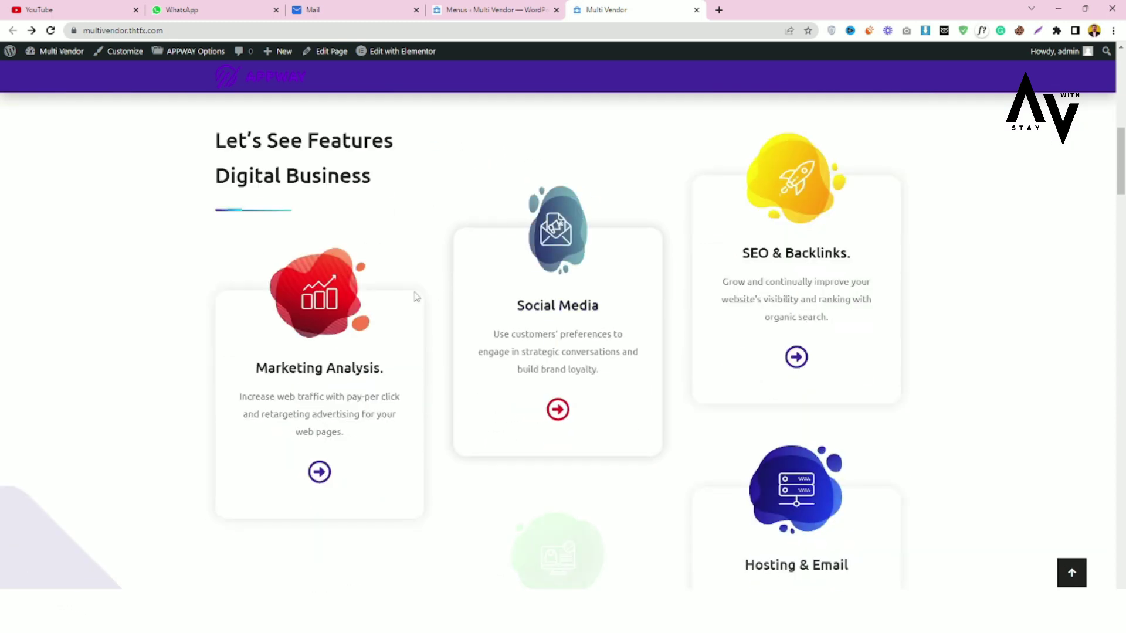
scroll(671, 334, "down", 10)
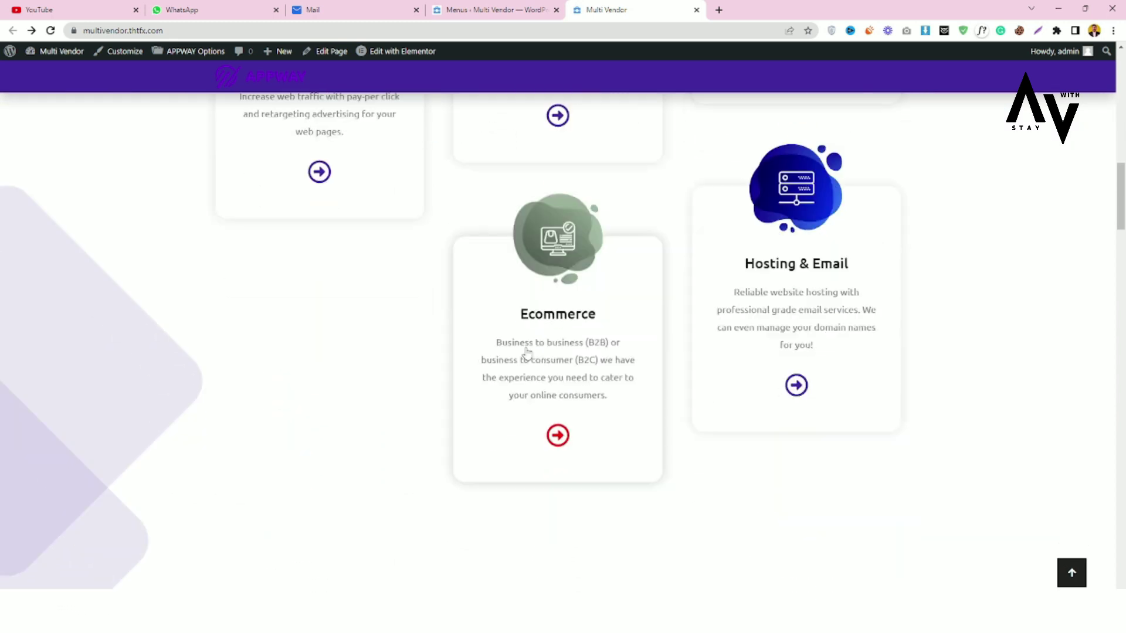
scroll(513, 375, "down", 3)
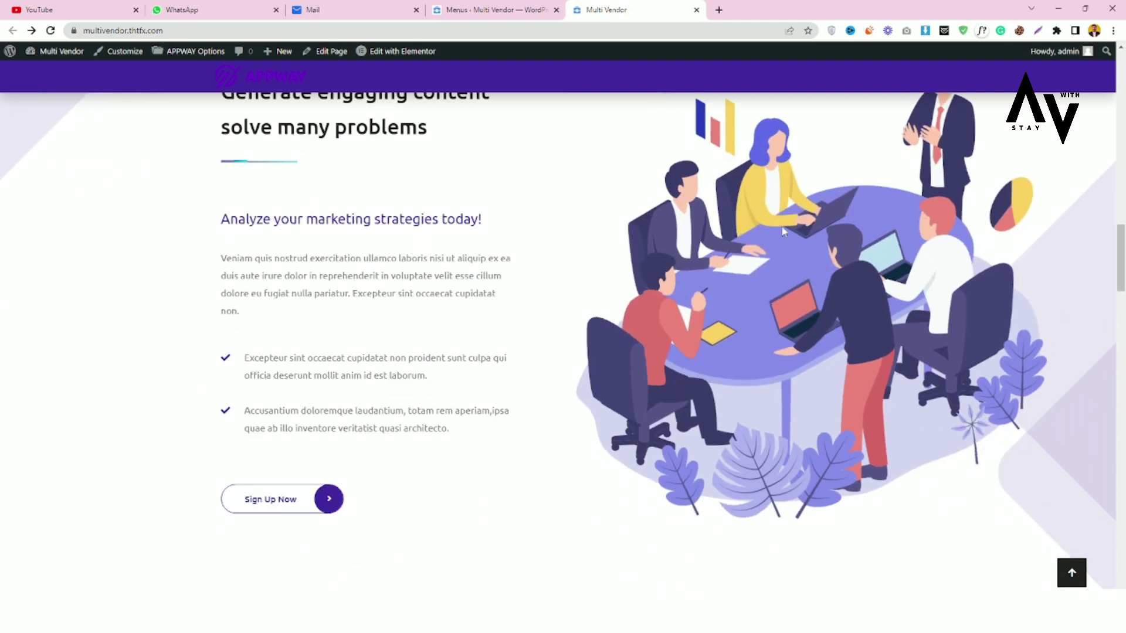
scroll(525, 400, "down", 5)
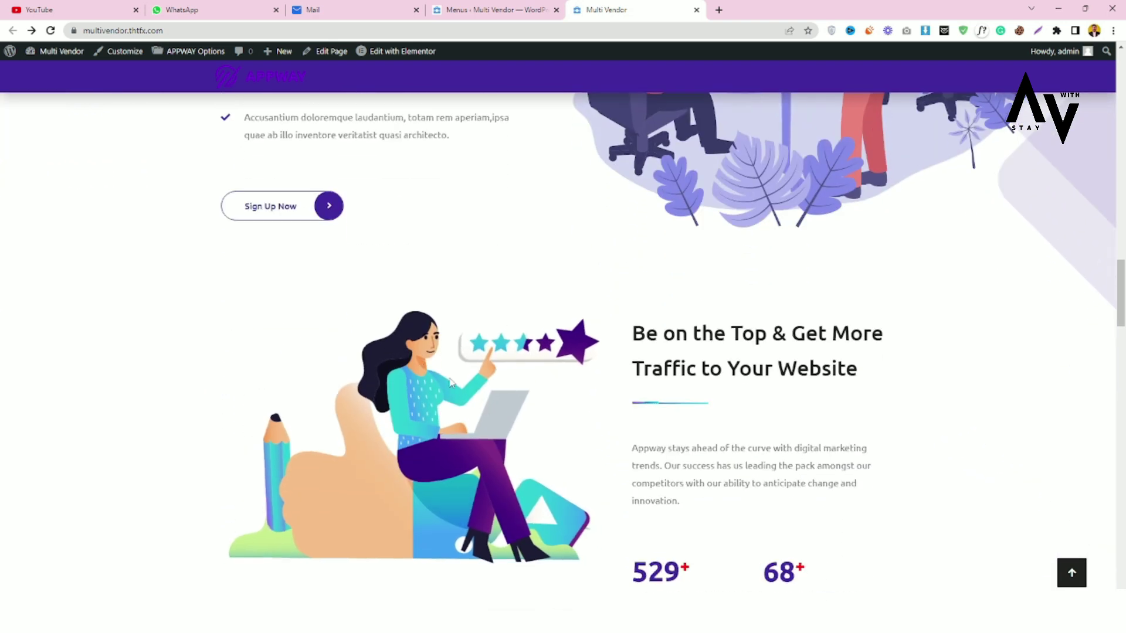
scroll(611, 399, "down", 11)
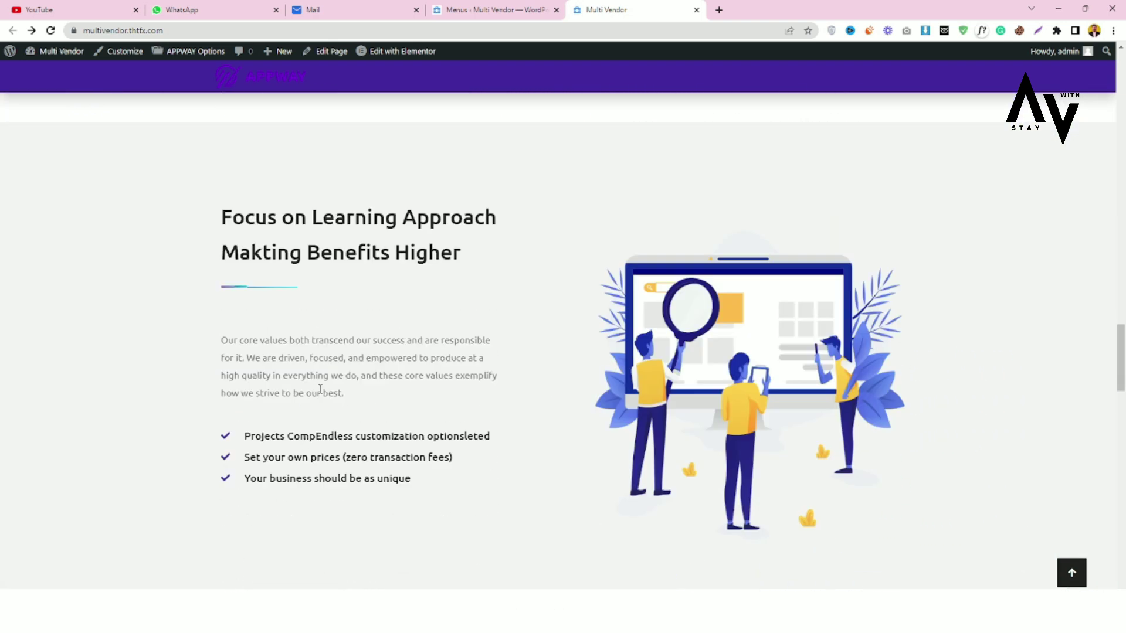
scroll(714, 258, "down", 7)
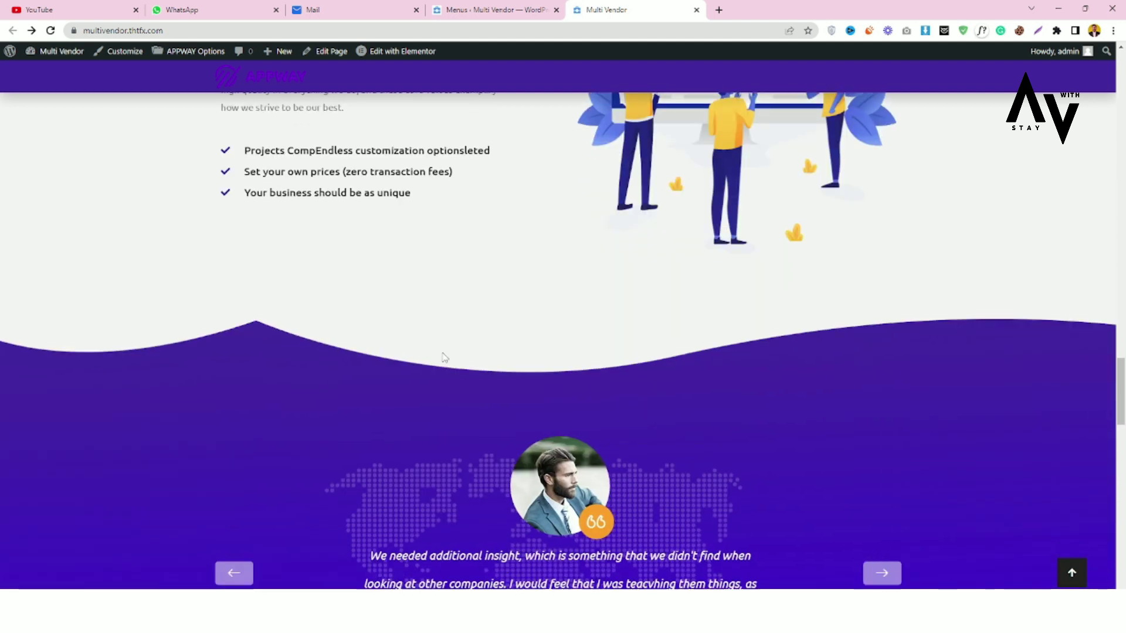
Examine the homepage's testimonial slider, blog posts, website check form fields and footer, and return to the page's beginning
left_click(896, 358)
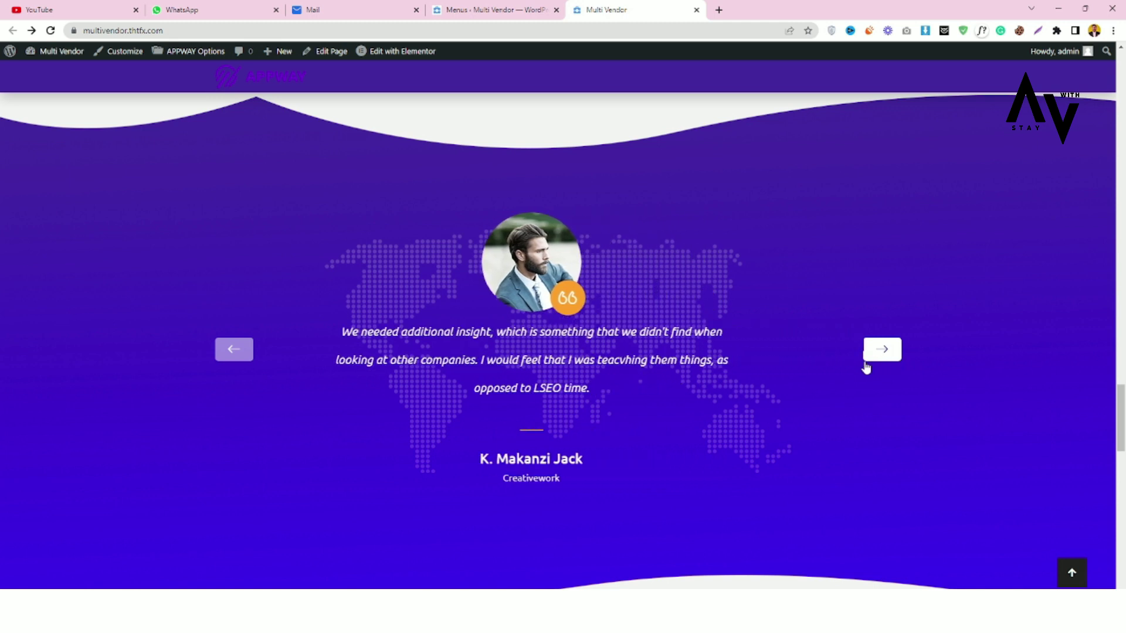
scroll(724, 387, "down", 5)
scroll(725, 388, "down", 6)
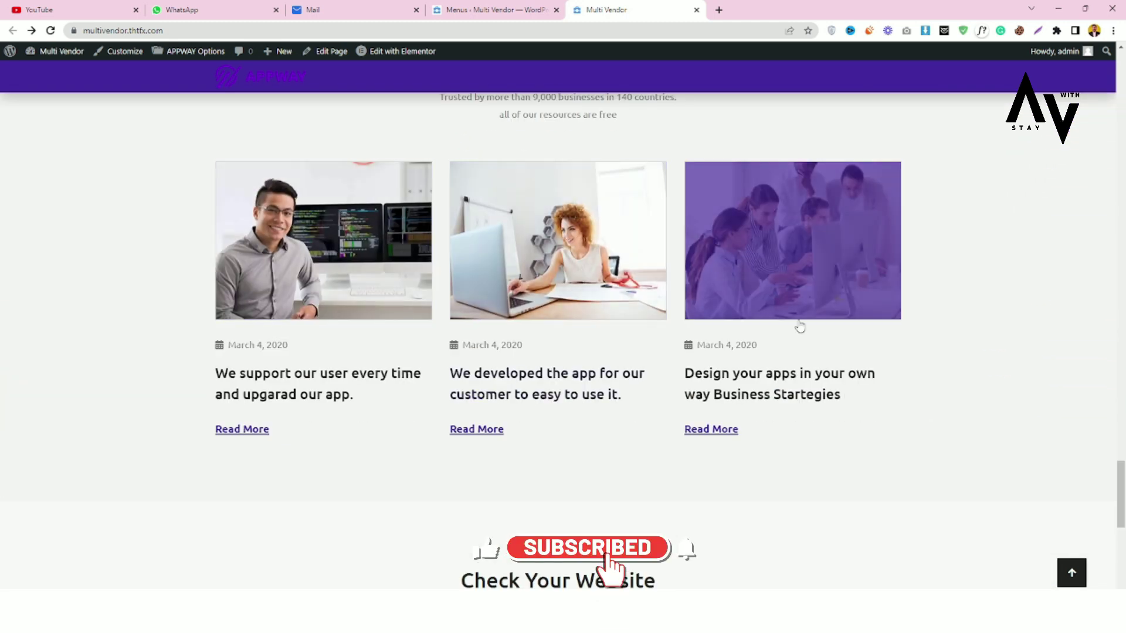
scroll(716, 385, "down", 7)
left_click(354, 296)
left_click(602, 300)
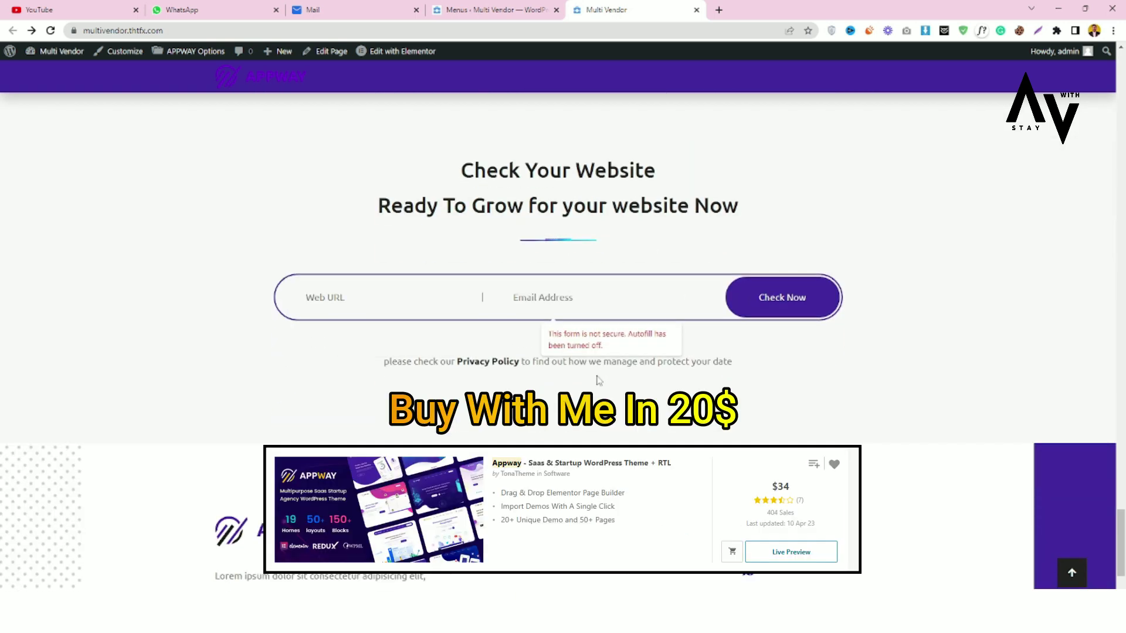
scroll(598, 380, "down", 3)
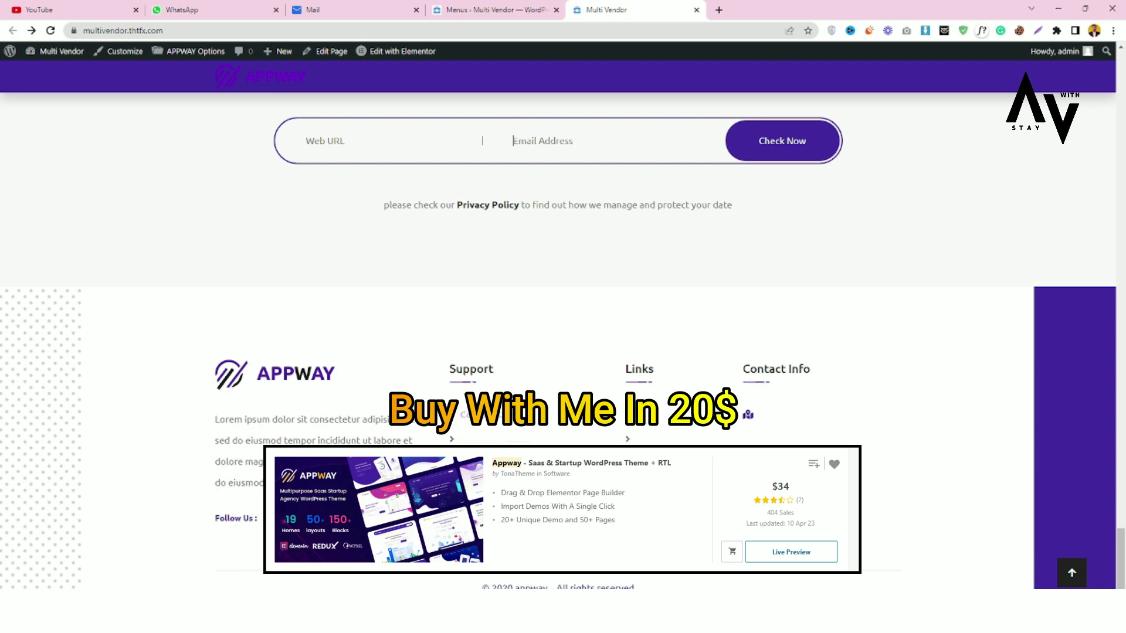
scroll(1085, 495, "up", 3)
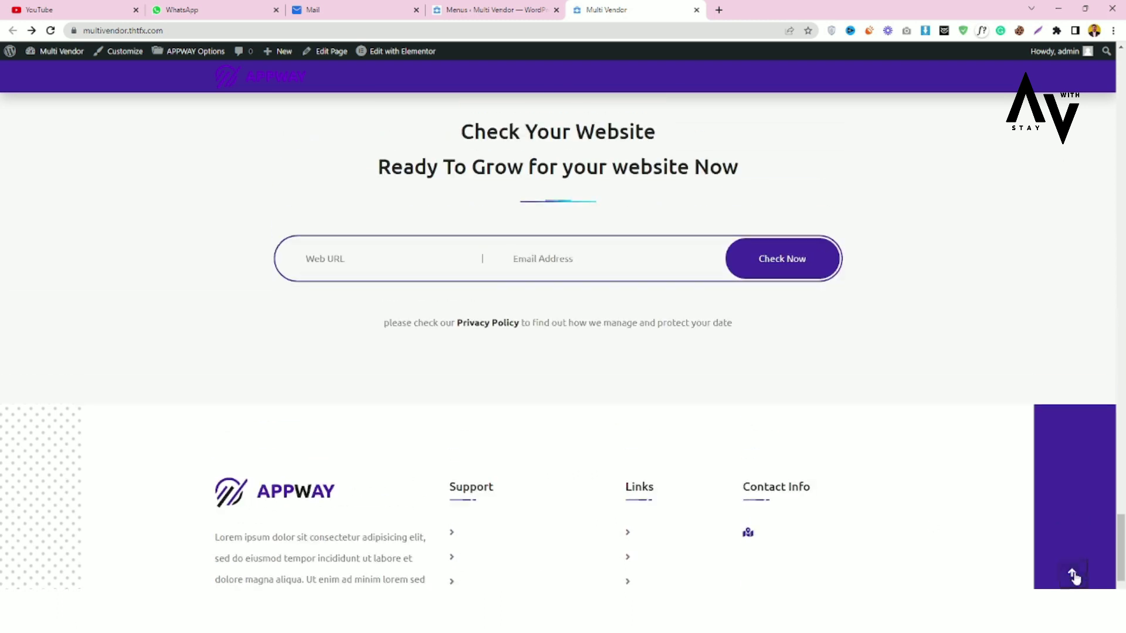
left_click(1072, 573)
Open the homepage in the Elementor editor and show the hero slider widget's text and Image settings
left_click(399, 51)
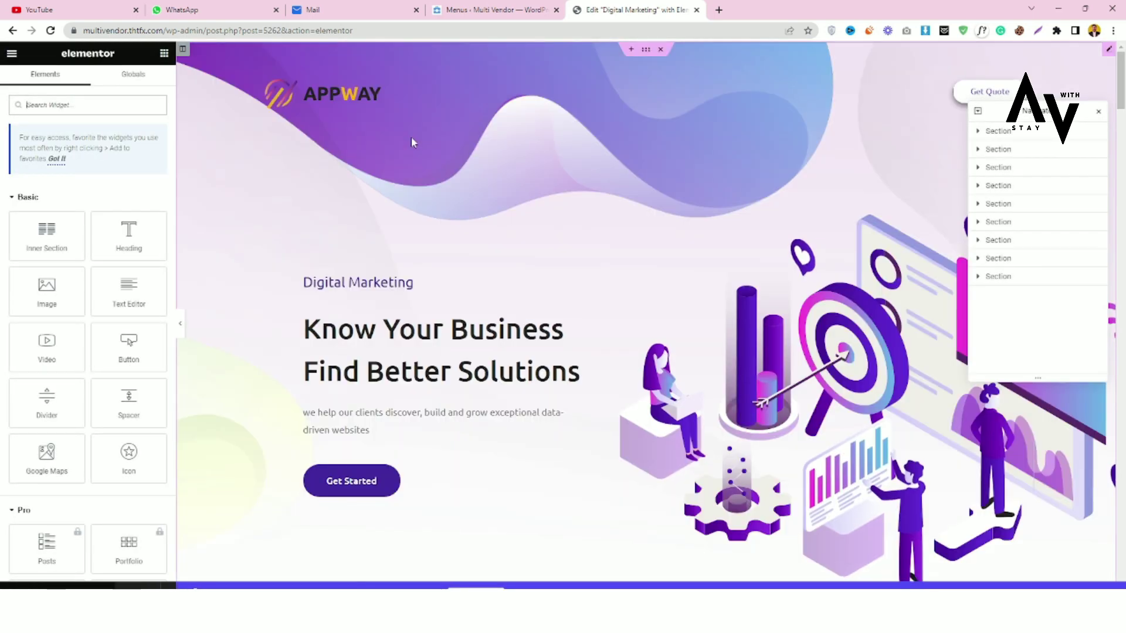
left_click(396, 325)
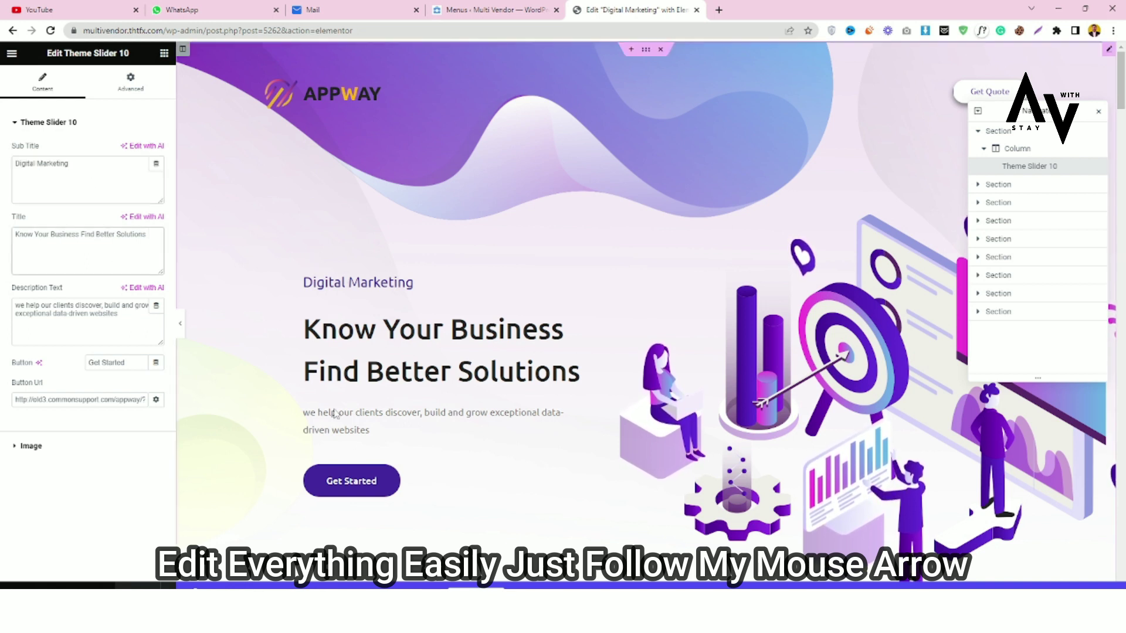
left_click(130, 332)
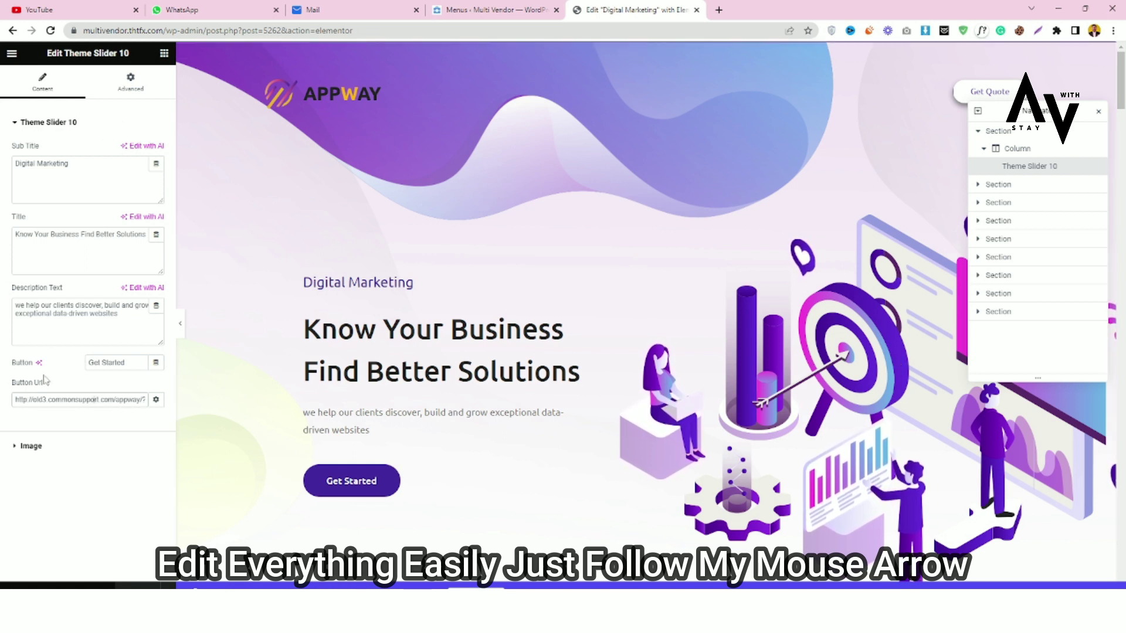
left_click(68, 448)
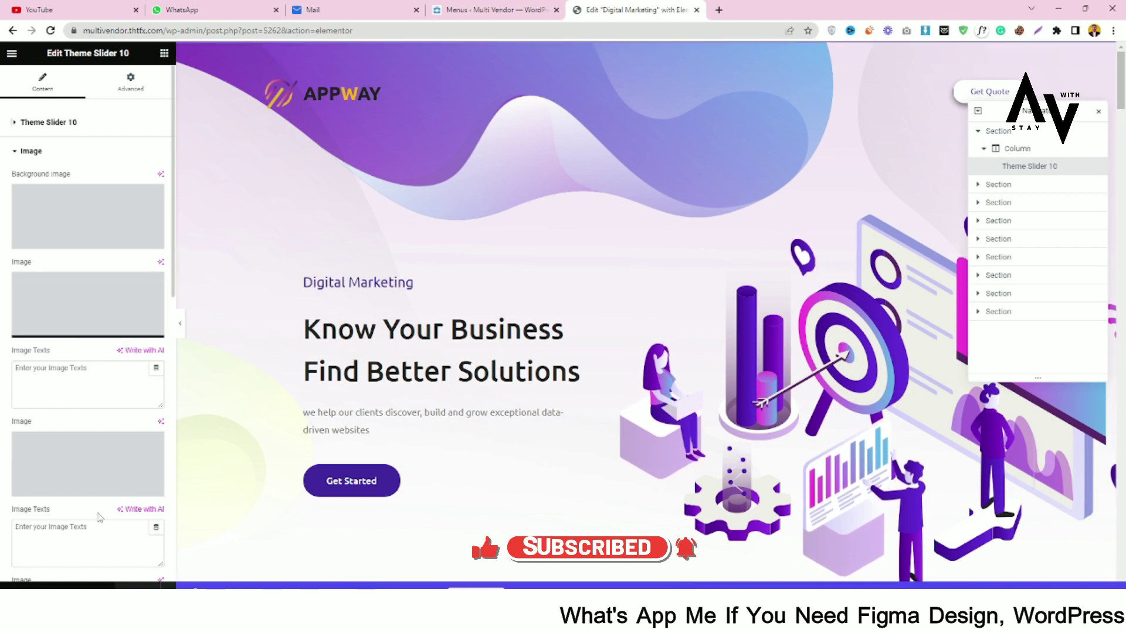
Open the client logos widget's settings and show the fields of its first logo item
scroll(568, 456, "down", 7)
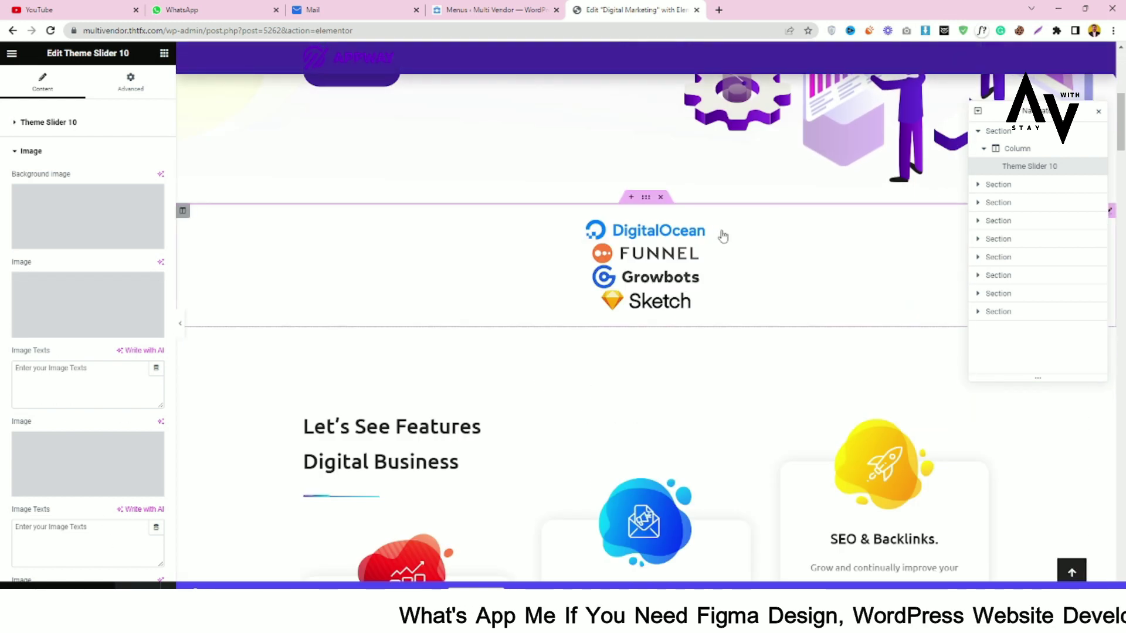
left_click(709, 252)
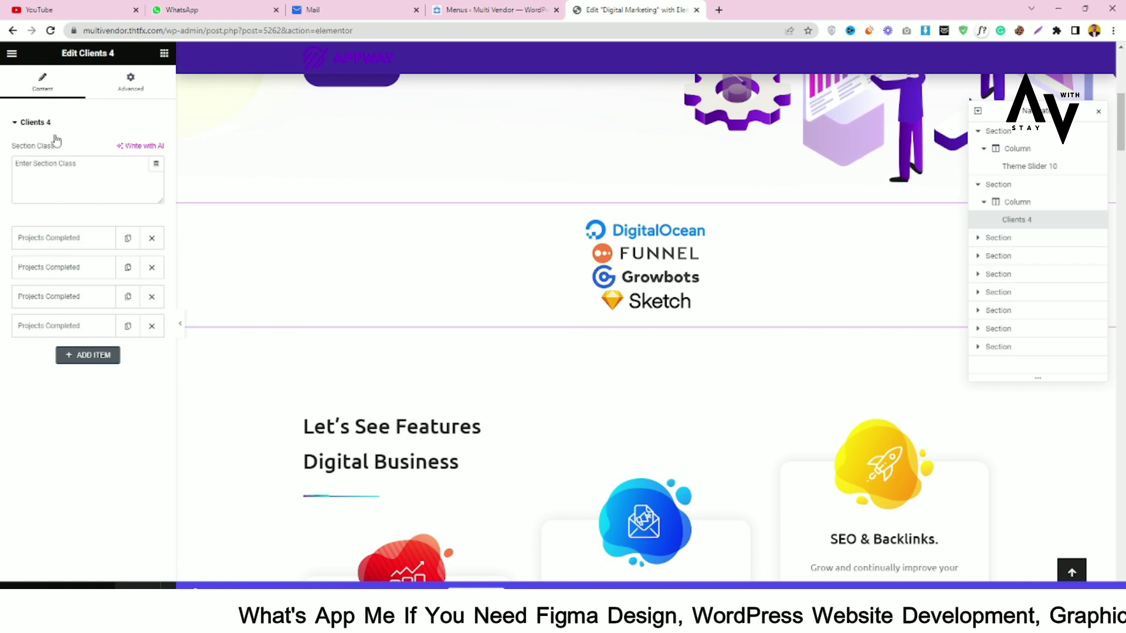
left_click(65, 243)
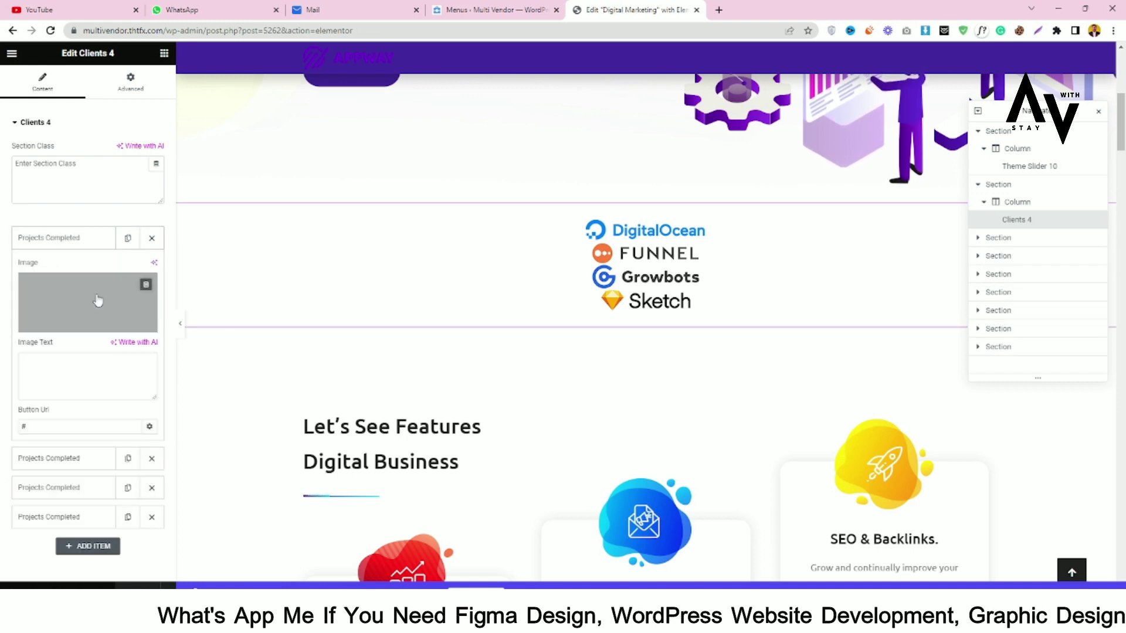
left_click(64, 243)
left_click(69, 268)
left_click(69, 268)
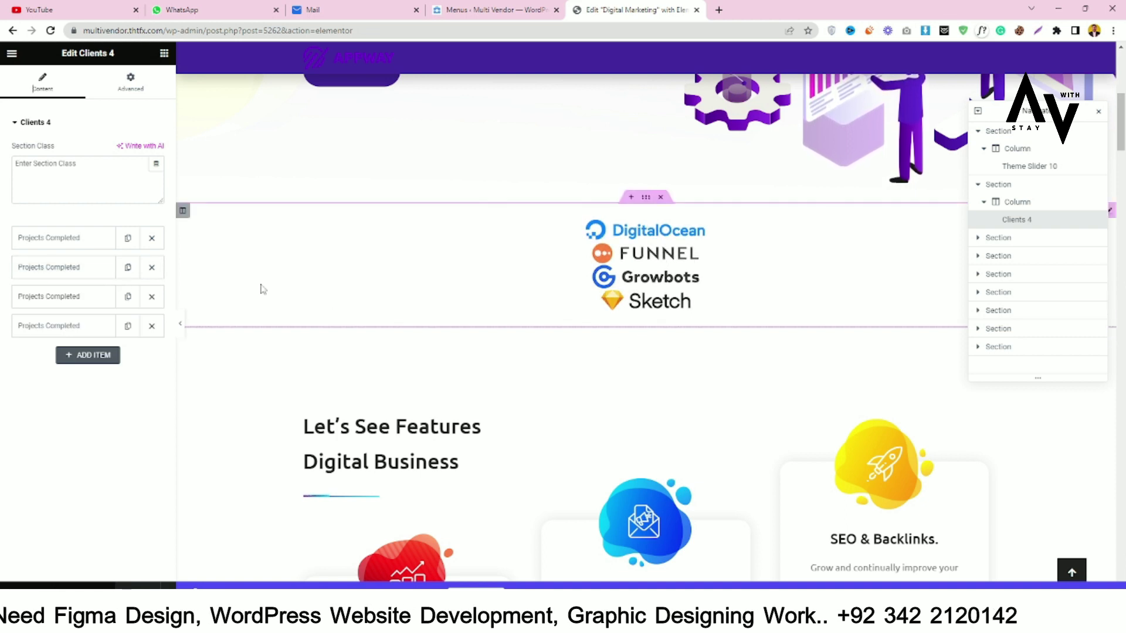
Open the features section's service widget and review its title, icon, description and button URL settings for Marketing Analysis
scroll(502, 465, "down", 3)
left_click(410, 276)
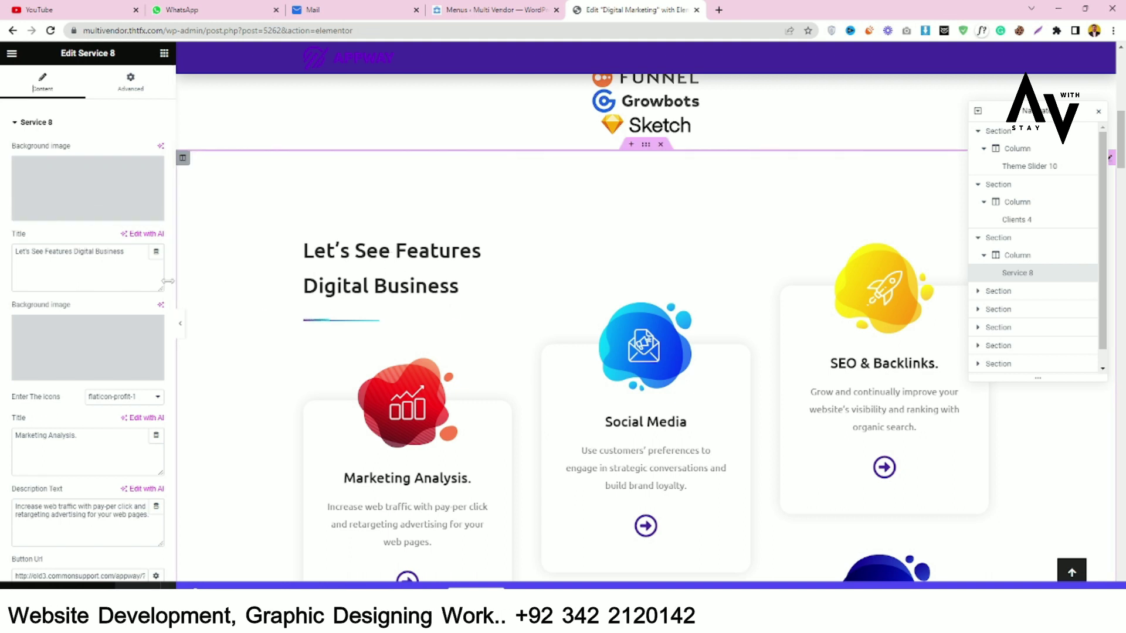
scroll(85, 317, "down", 2)
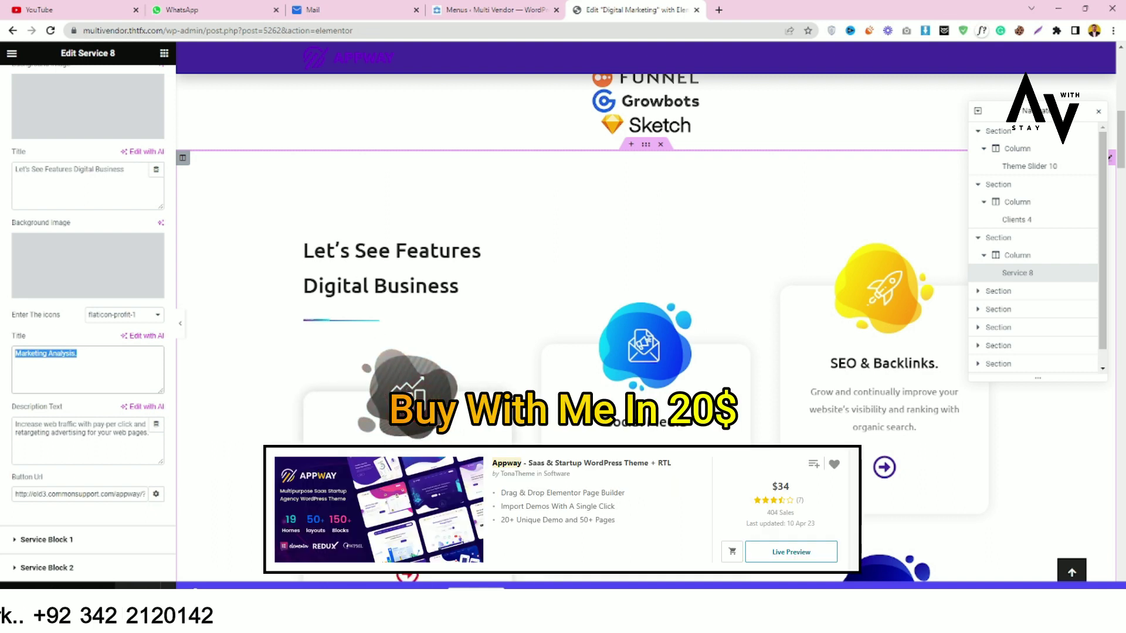
scroll(116, 469, "up", 2)
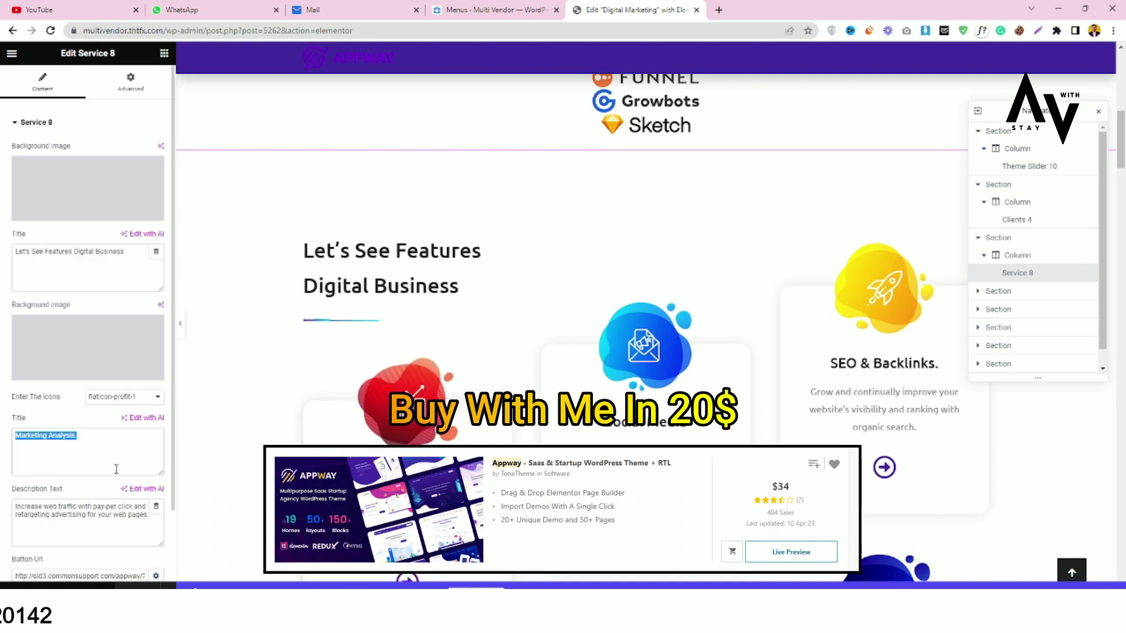
scroll(116, 469, "down", 2)
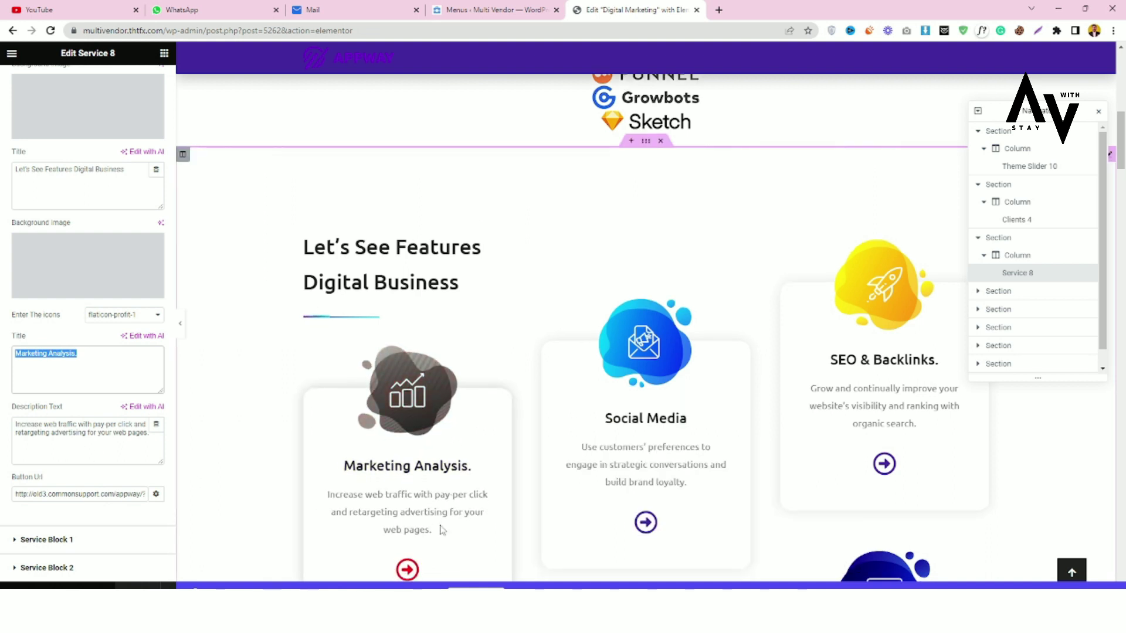
scroll(424, 413, "down", 3)
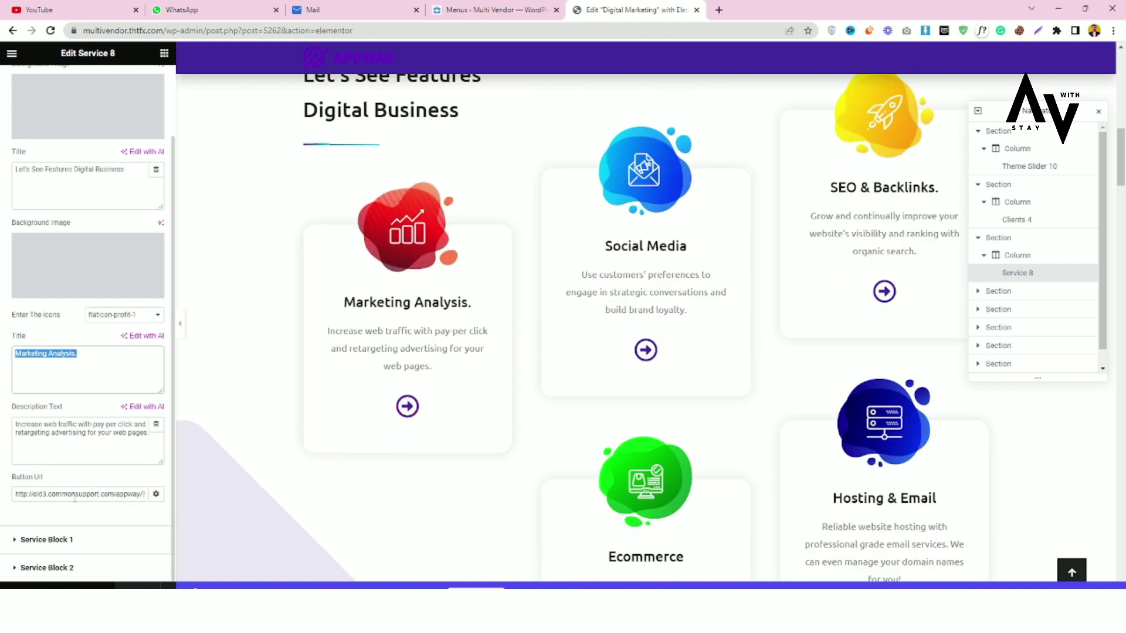
Show the Social Media item's fields in the service widget's Service Block 1 settings
left_click(82, 539)
left_click(60, 202)
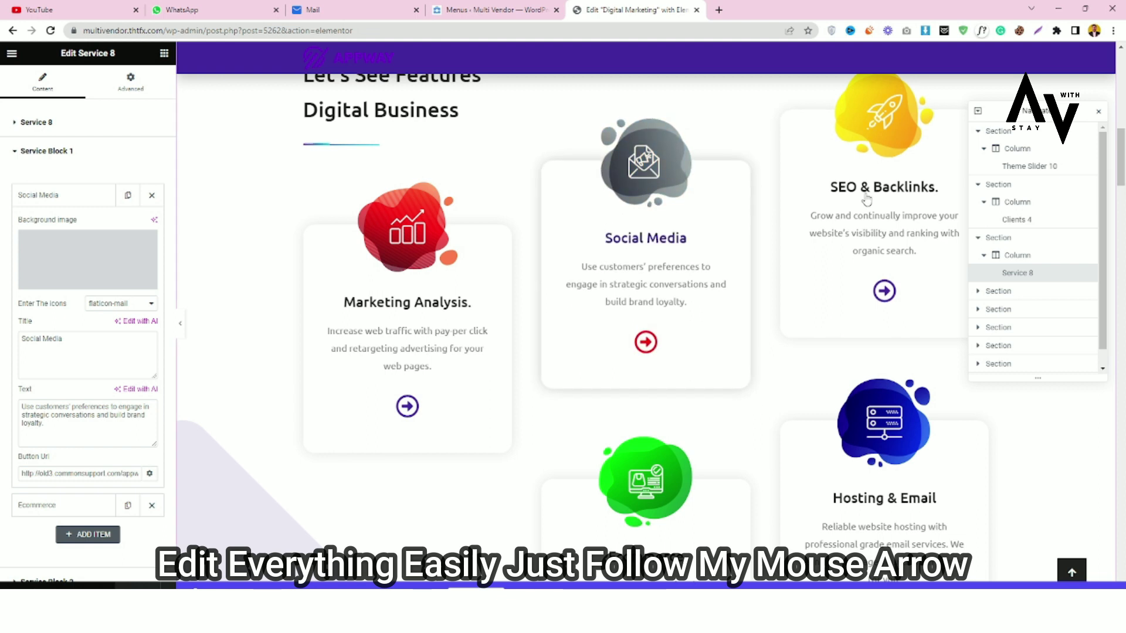
scroll(85, 466, "down", 1)
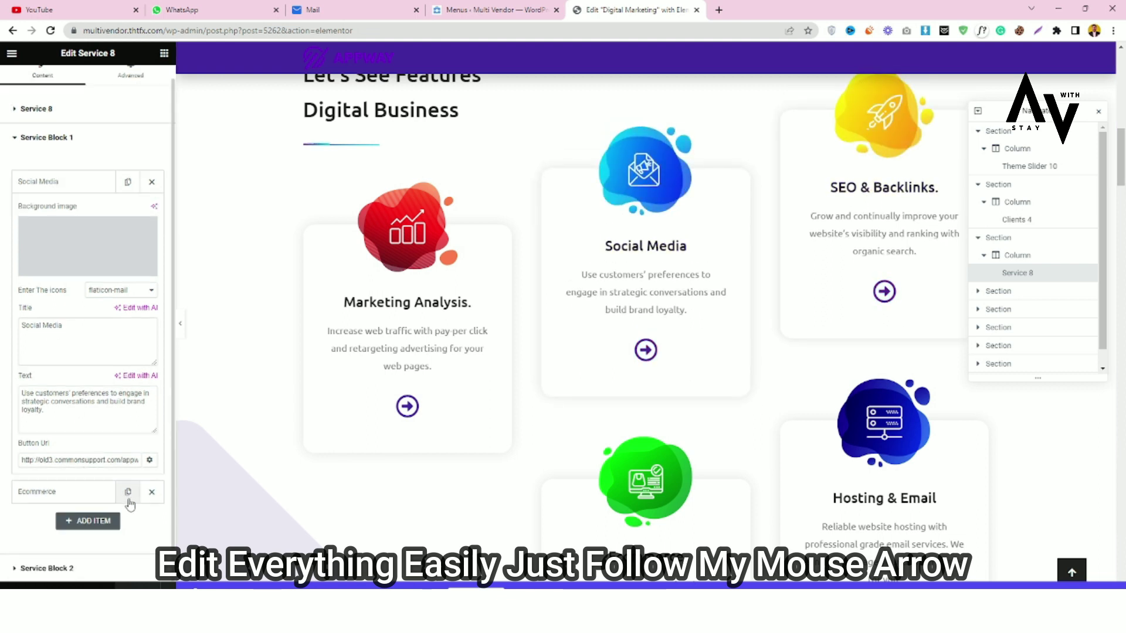
Open the "Generate engaging content" text widget and review its title, subtitle, description and button settings
scroll(391, 466, "down", 10)
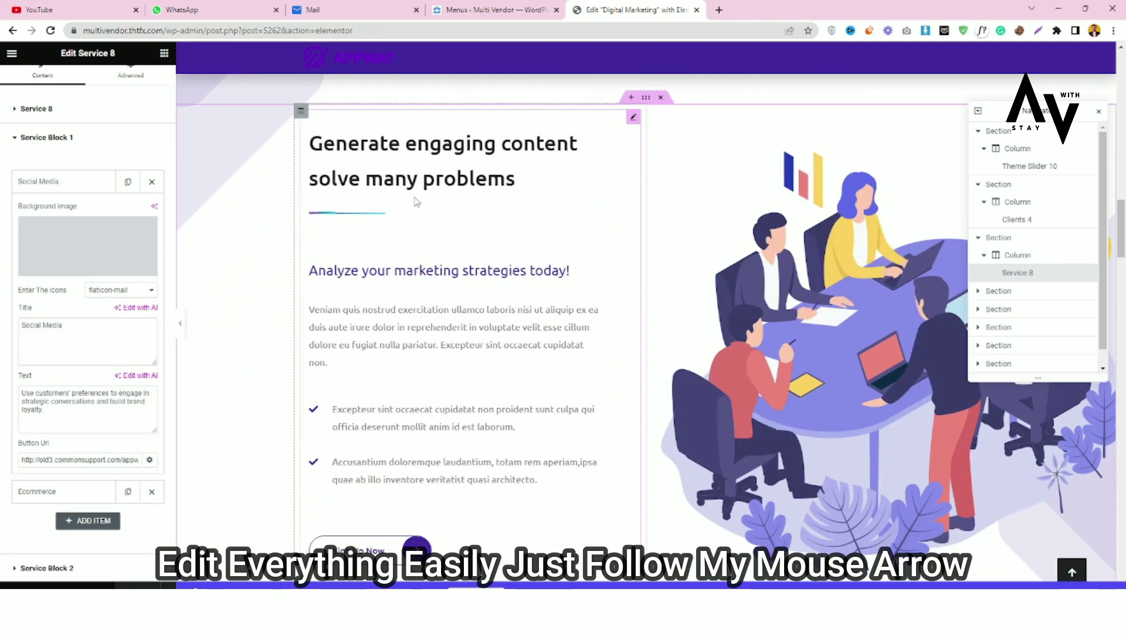
left_click(424, 200)
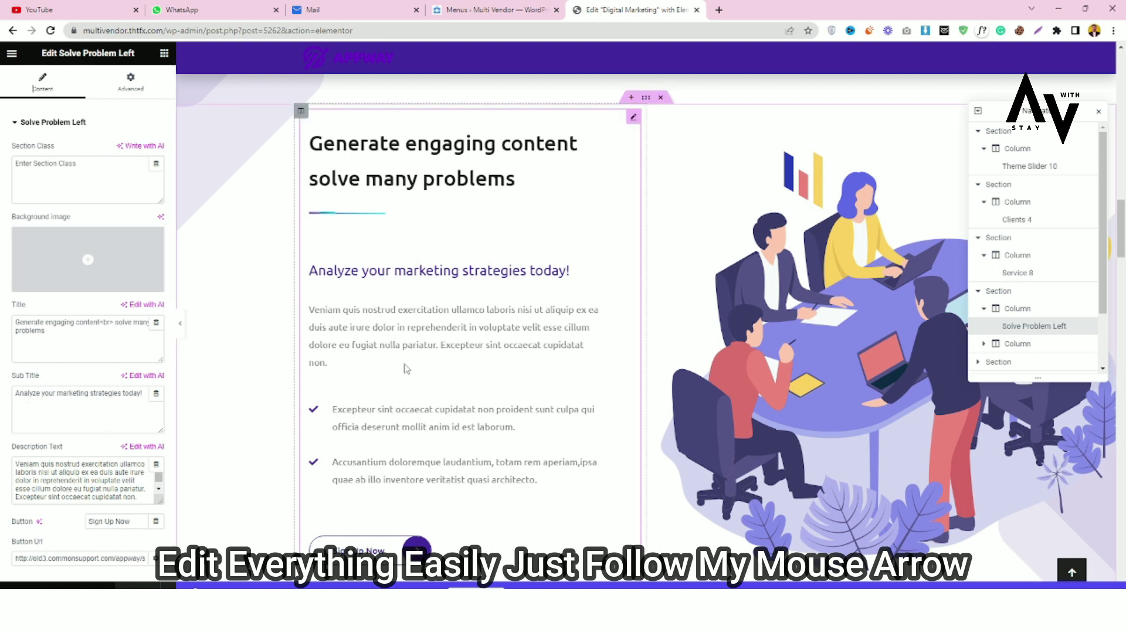
scroll(406, 369, "down", 3)
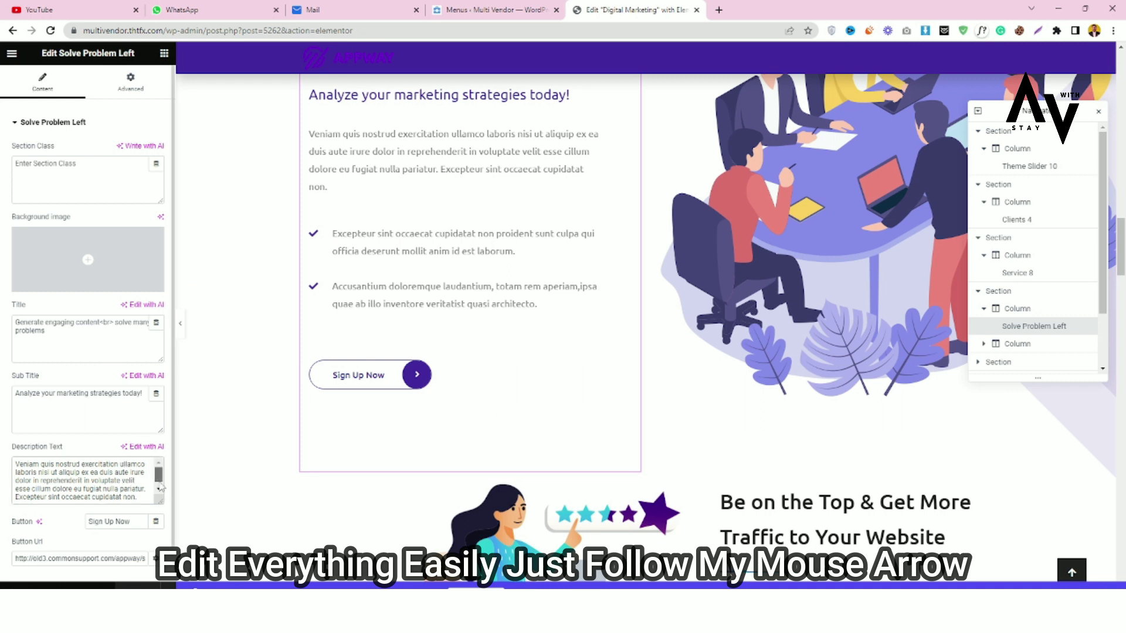
left_click(159, 495)
scroll(65, 463, "down", 1)
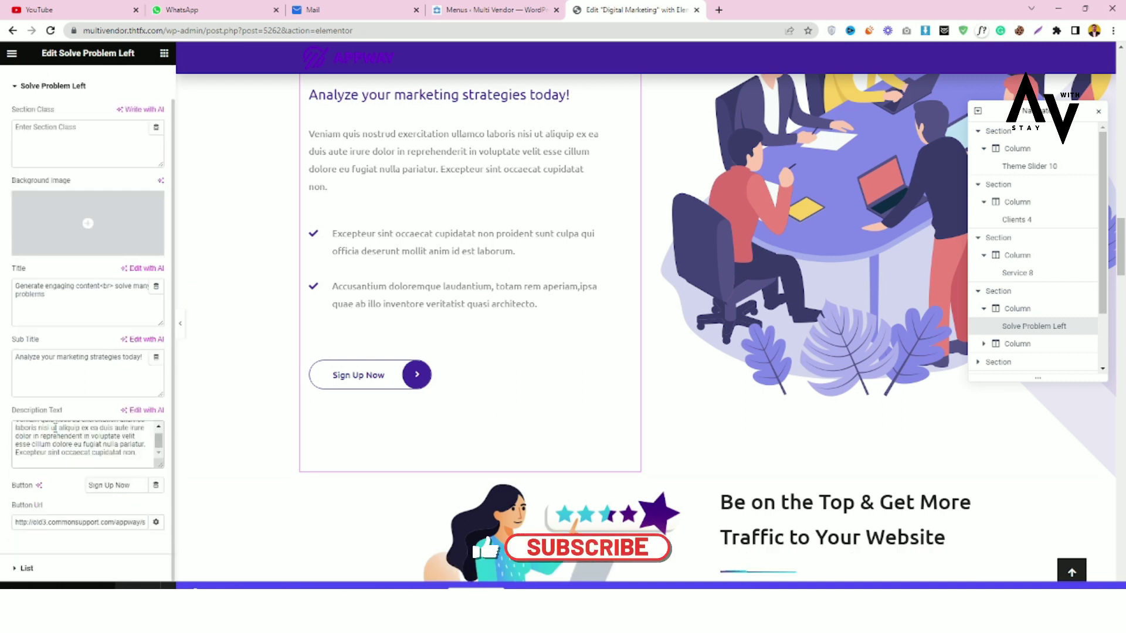
Show the text of both checklist items in the "Generate engaging content" widget, and return to its button settings
left_click(69, 570)
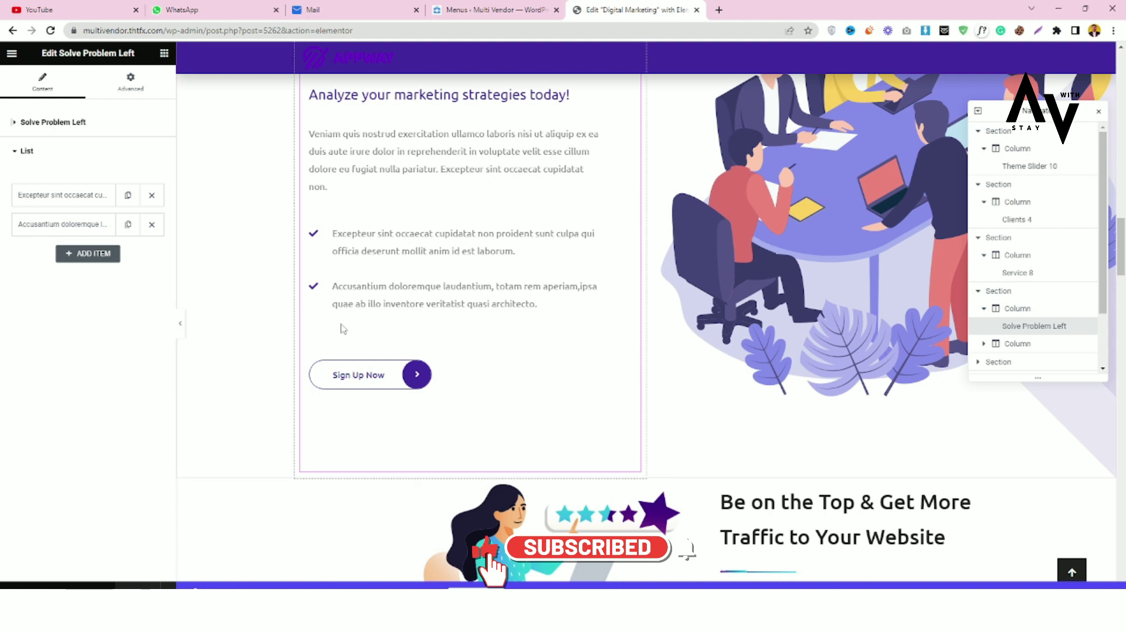
left_click(48, 198)
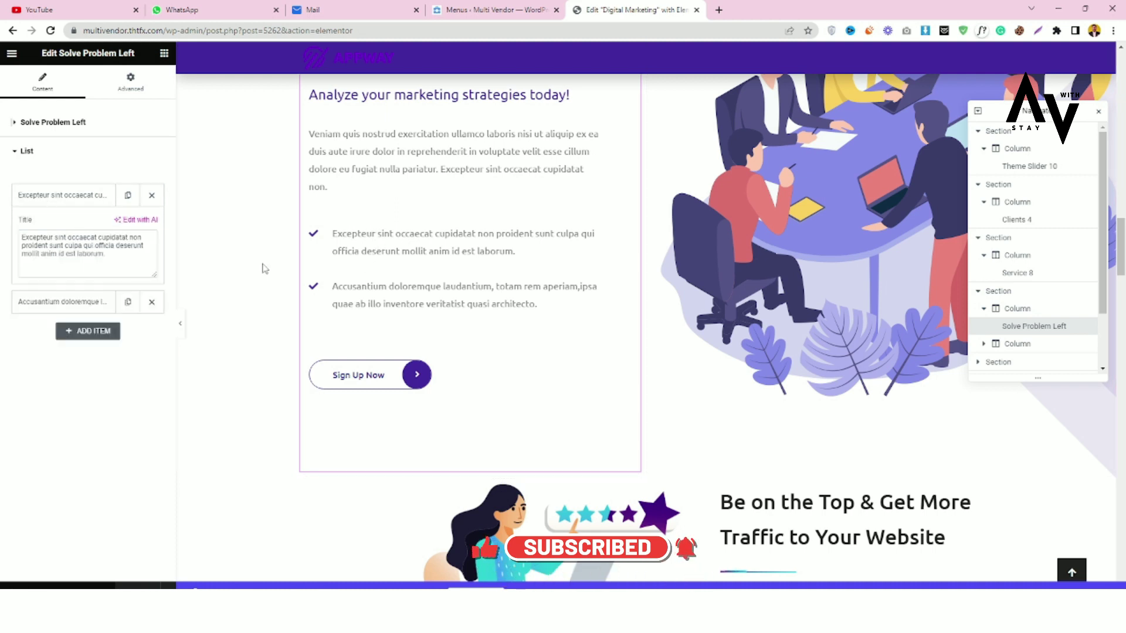
left_click(47, 302)
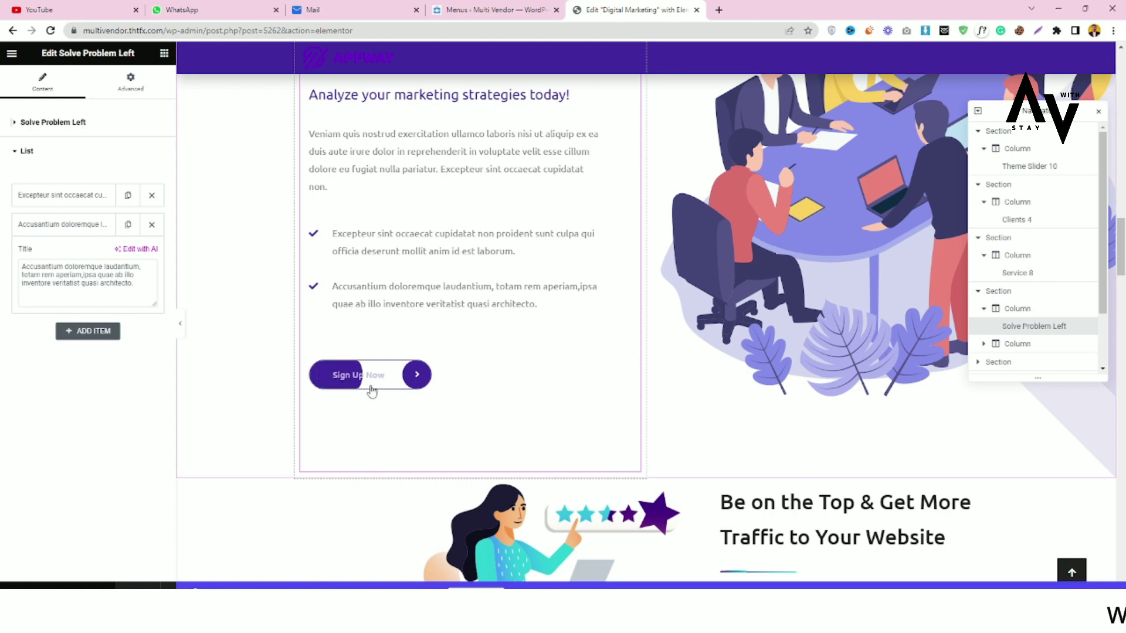
left_click(57, 132)
scroll(88, 296, "down", 1)
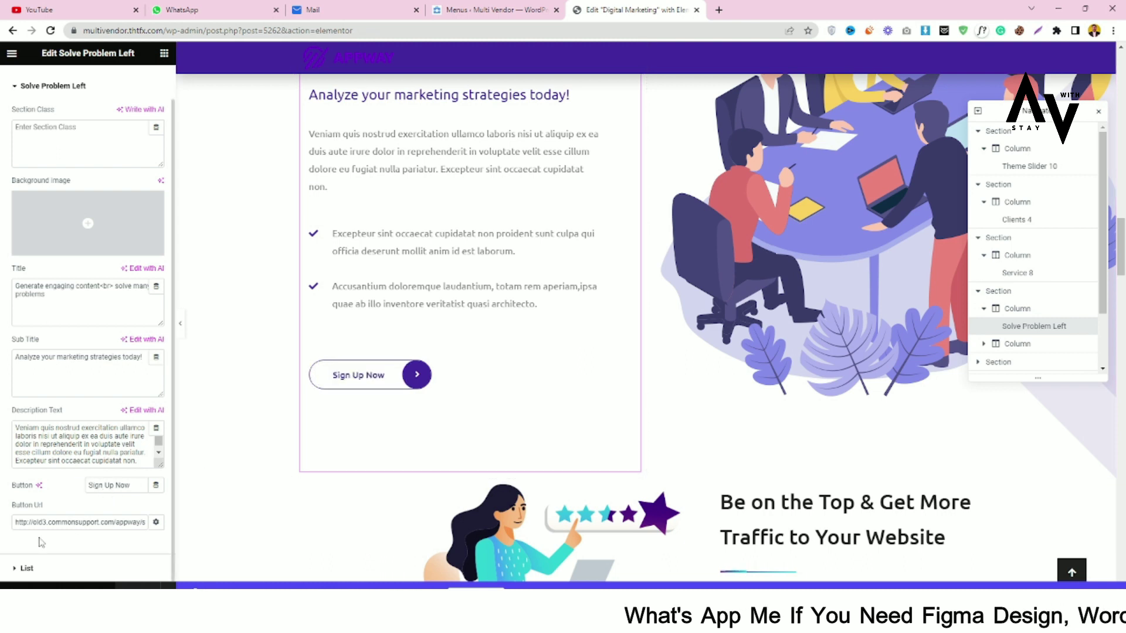
Show the image settings of the meeting illustration and of the star-rating illustration in the section below it
left_click(820, 434)
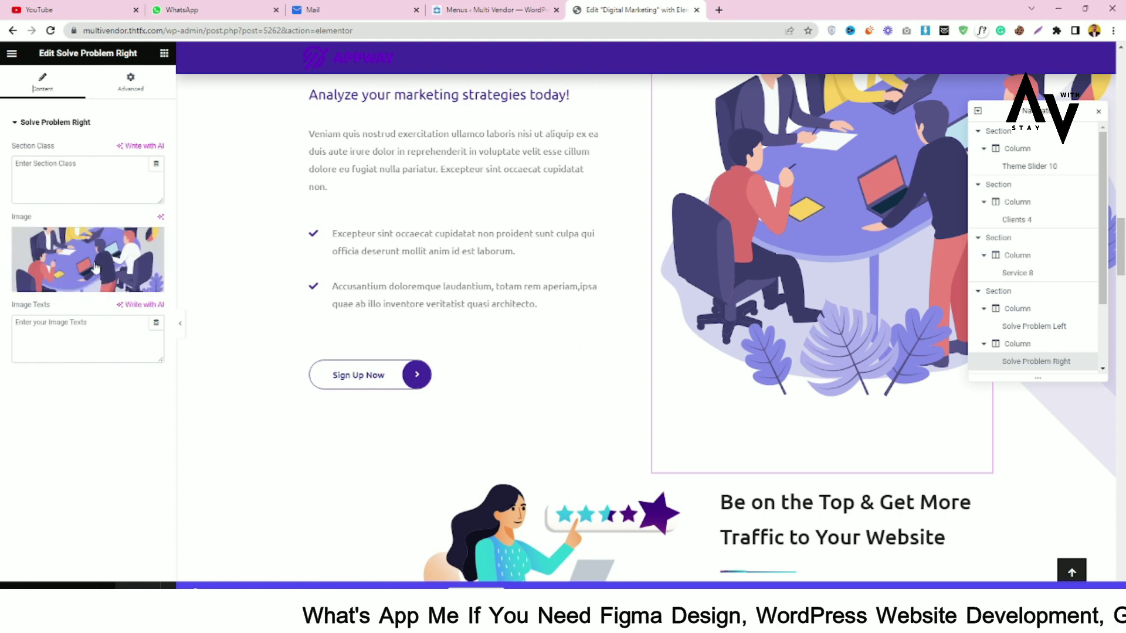
scroll(223, 259, "down", 4)
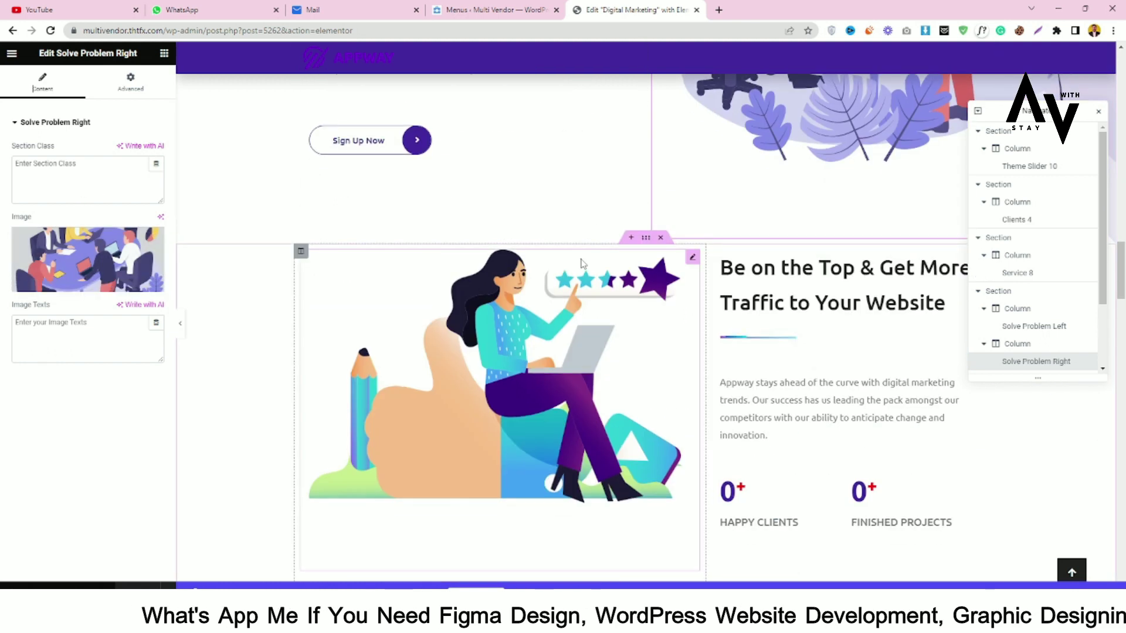
left_click(582, 263)
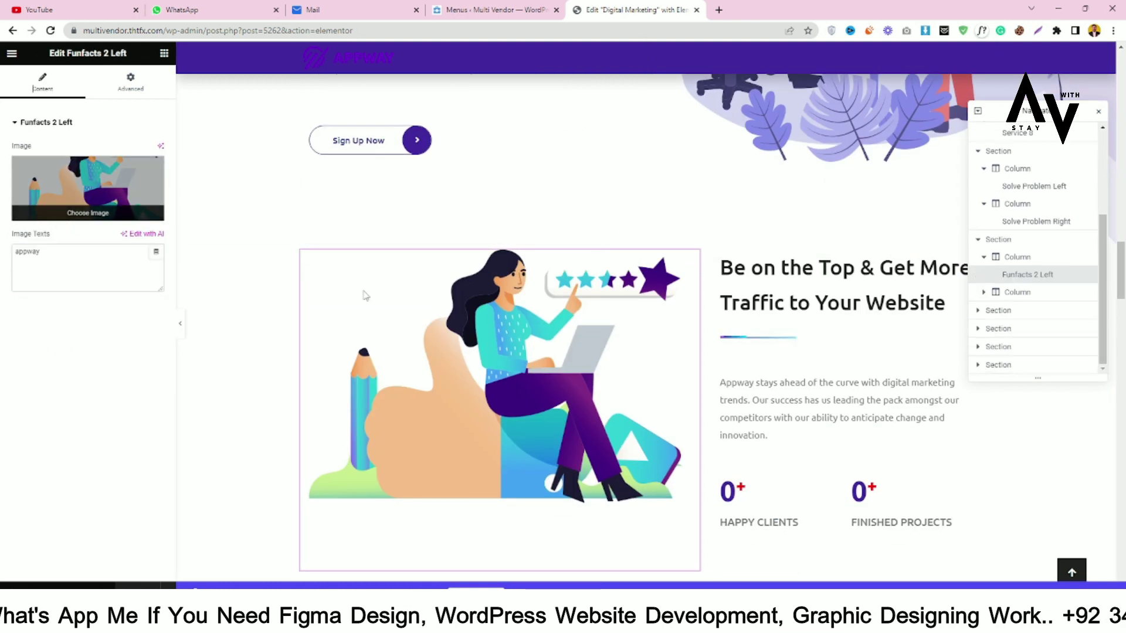
Open the "Be on the Top" text widget and show the counter settings for Happy Clients and Finished Projects
left_click(762, 351)
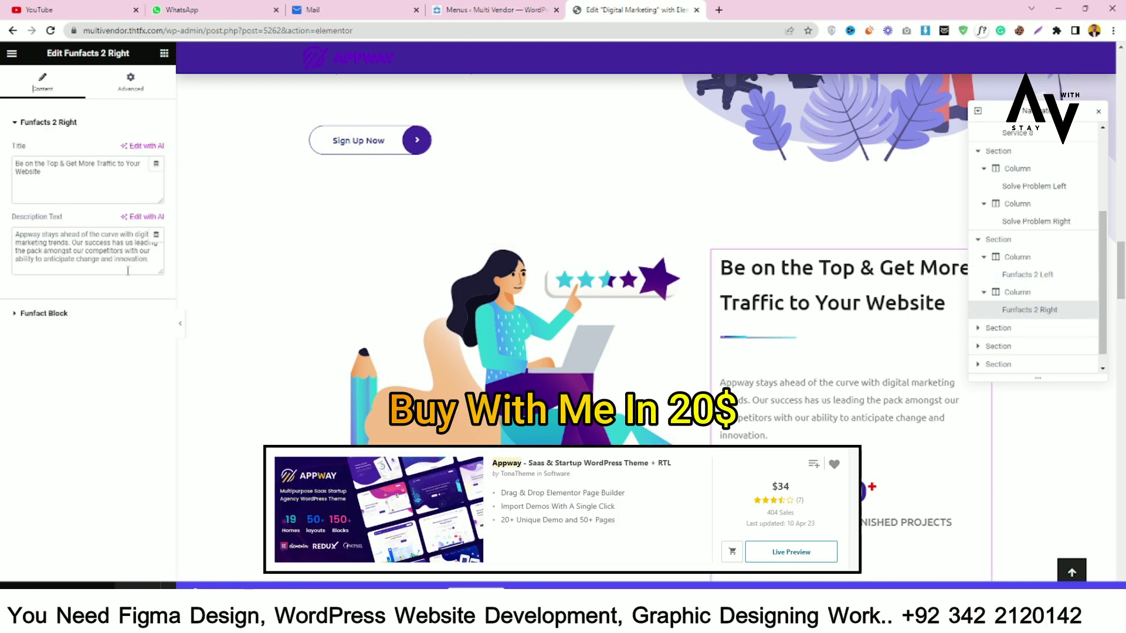
scroll(404, 332, "down", 3)
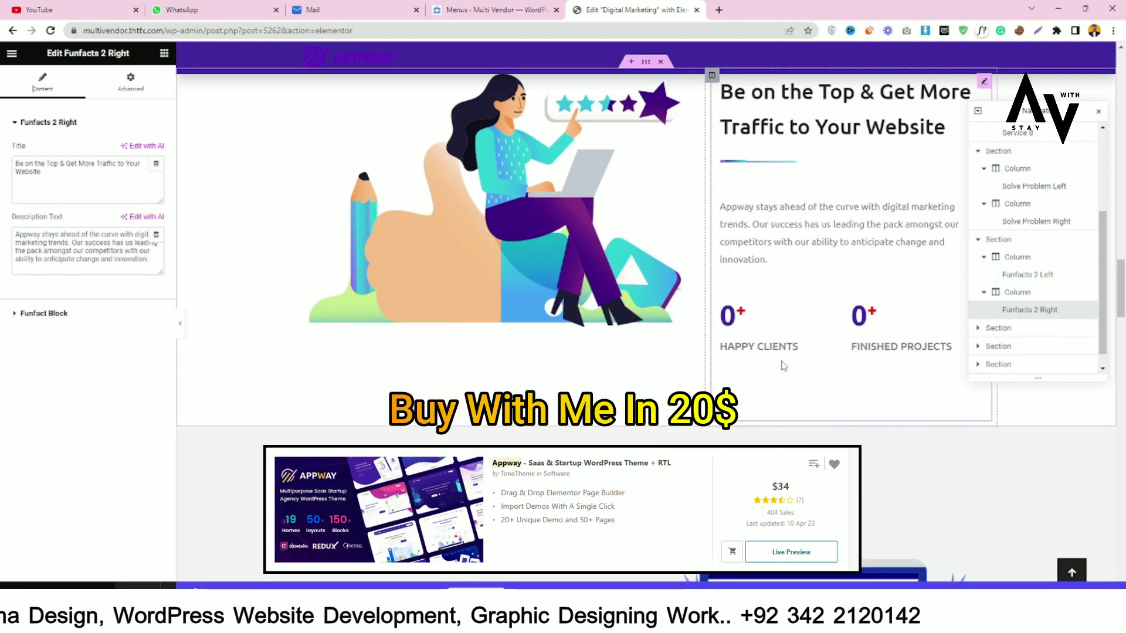
left_click(70, 315)
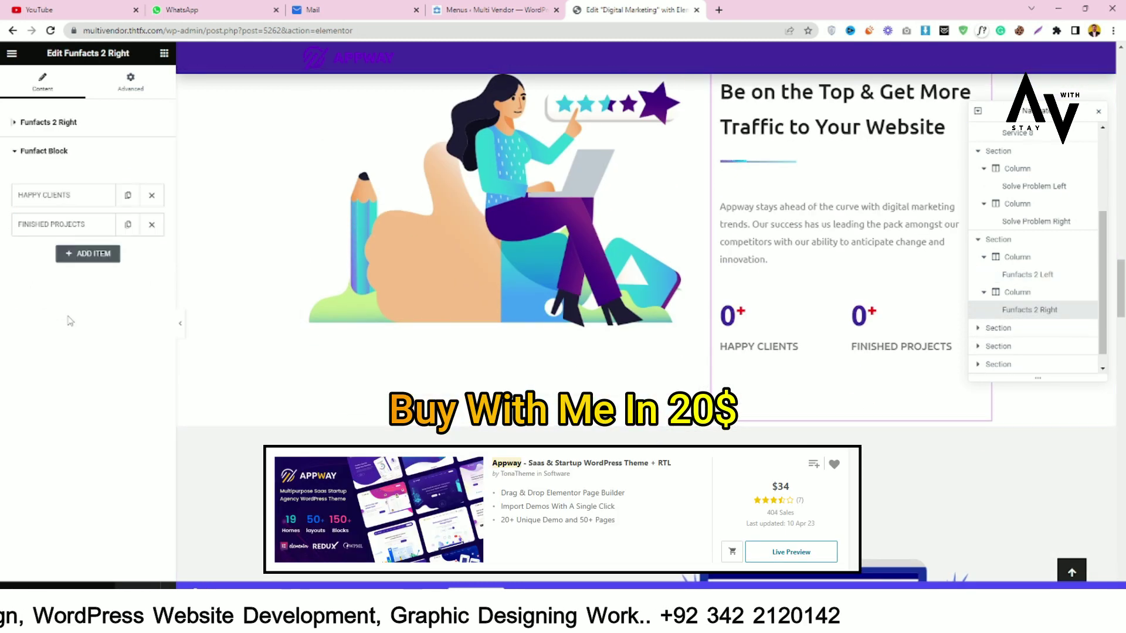
left_click(54, 194)
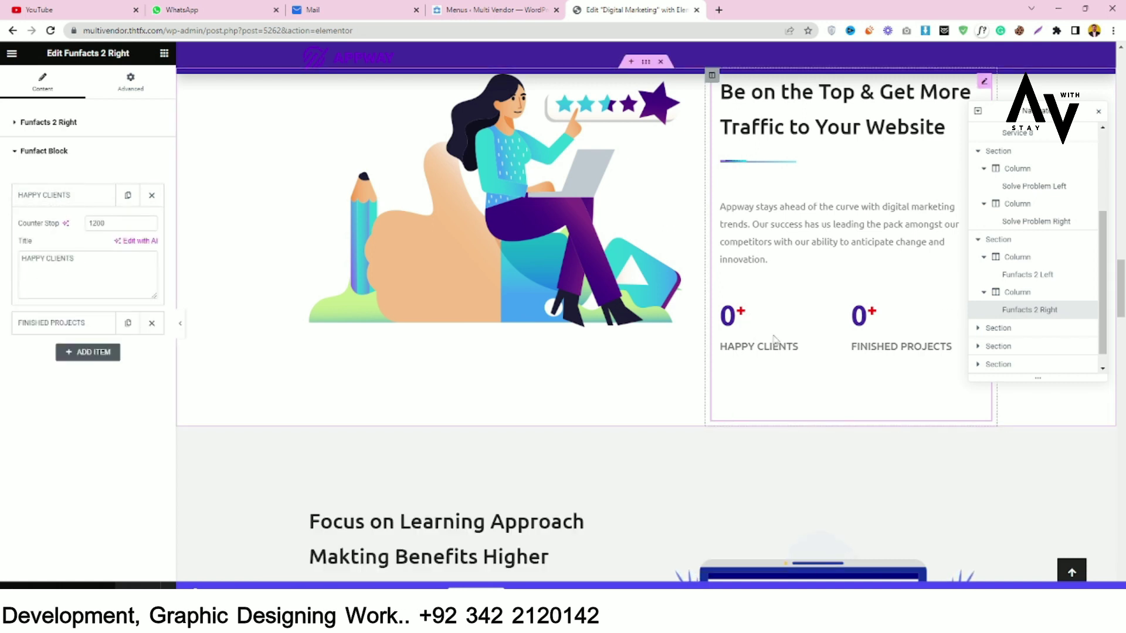
left_click(76, 322)
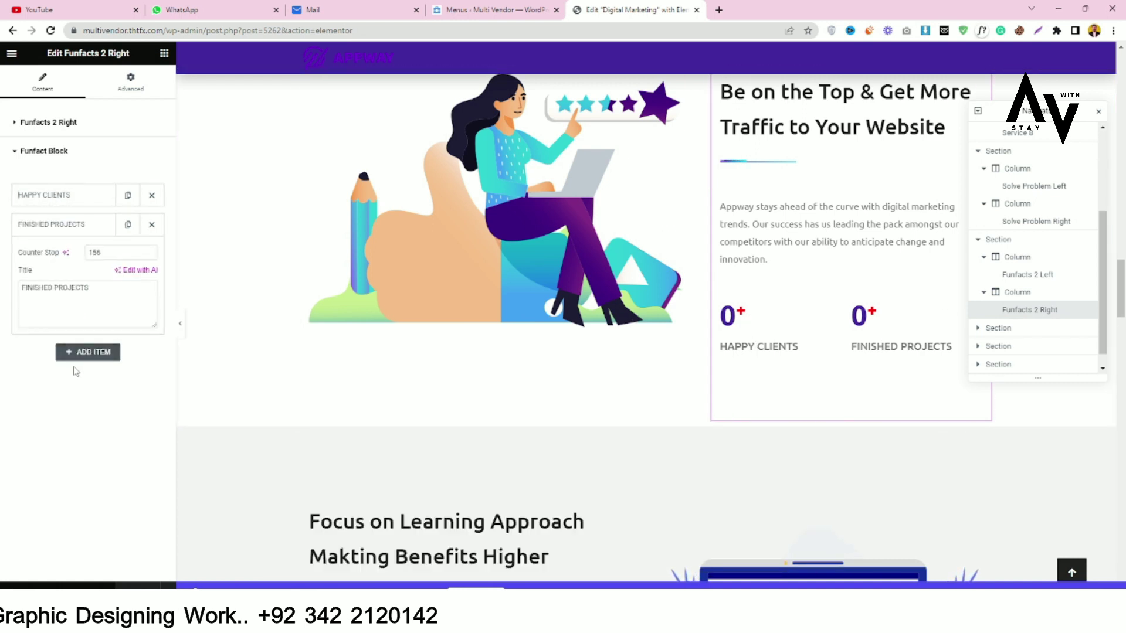
Show the "Focus on Learning Approach" widget's text and list settings, and open the settings of its adjacent illustration
scroll(536, 344, "down", 5)
left_click(497, 340)
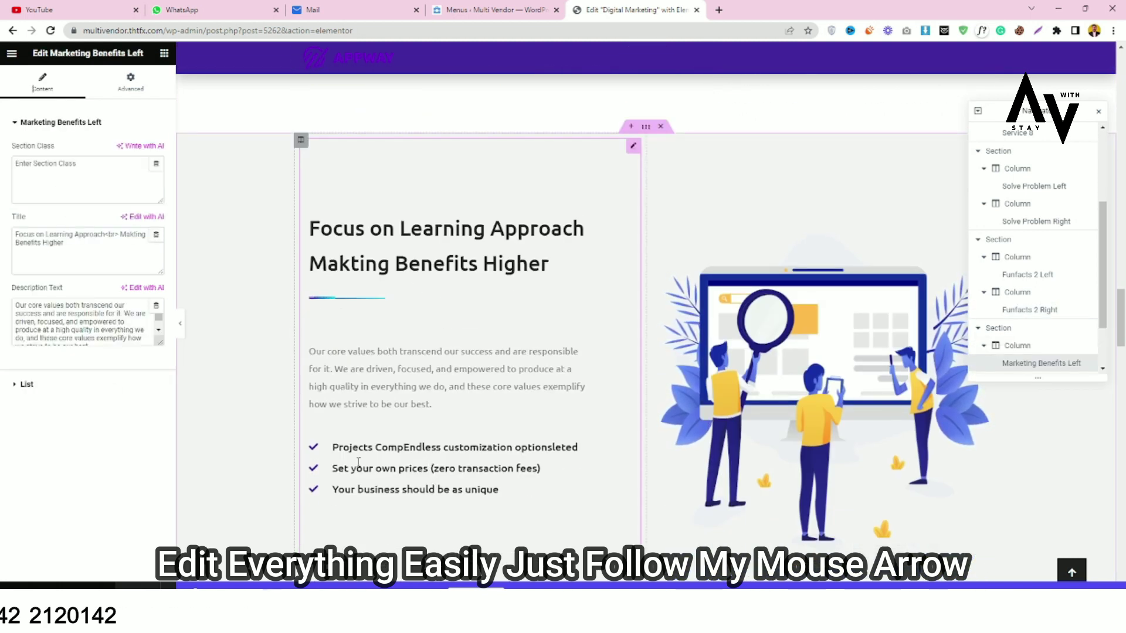
left_click(76, 385)
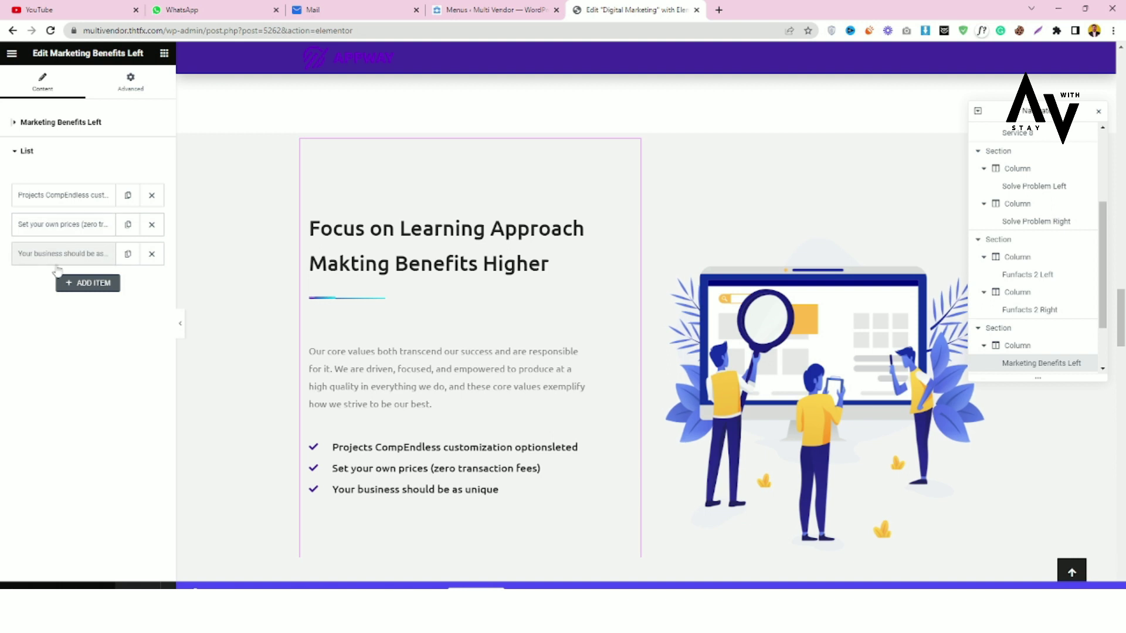
left_click(807, 434)
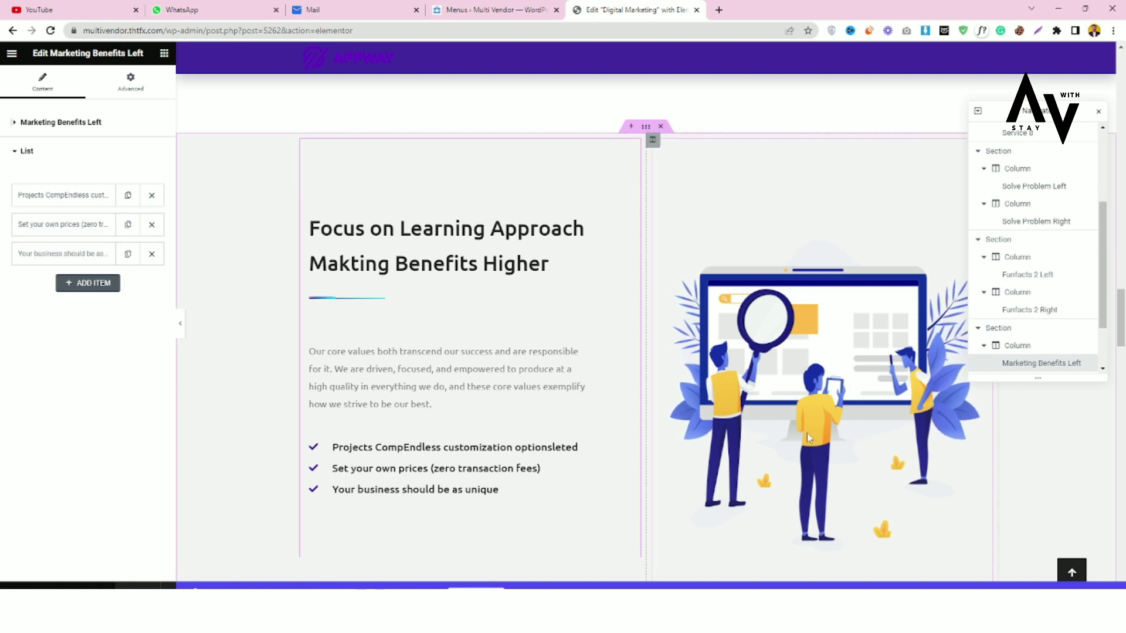
Open the testimonial widget and show the image, text, title and subtitle fields of its first testimonial
scroll(679, 322, "down", 7)
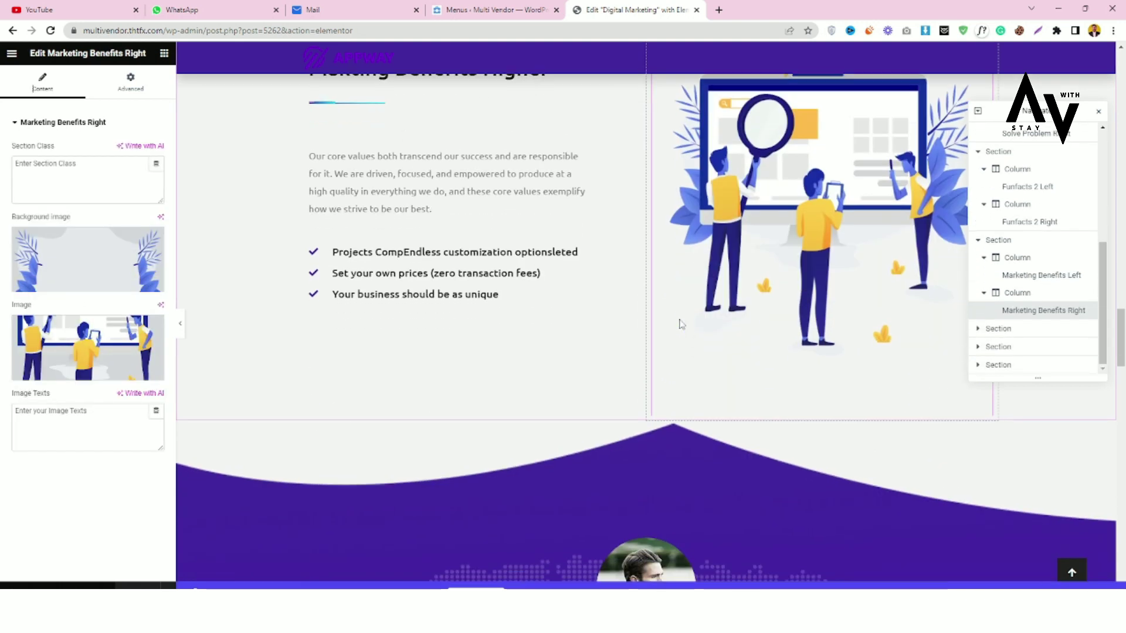
scroll(680, 329, "down", 3)
left_click(680, 329)
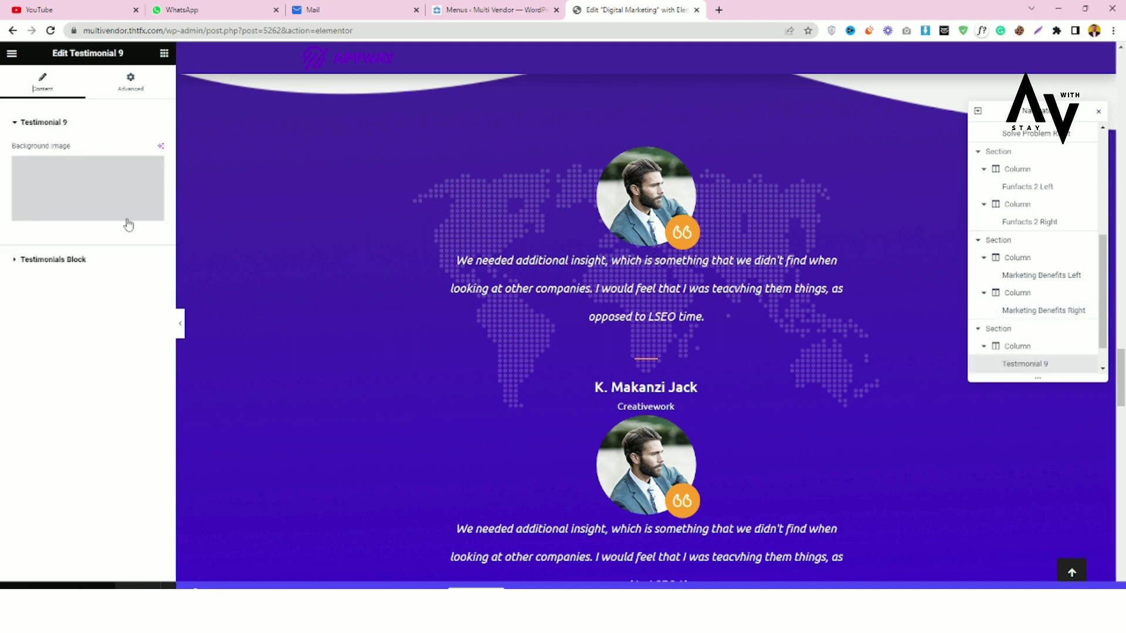
left_click(94, 262)
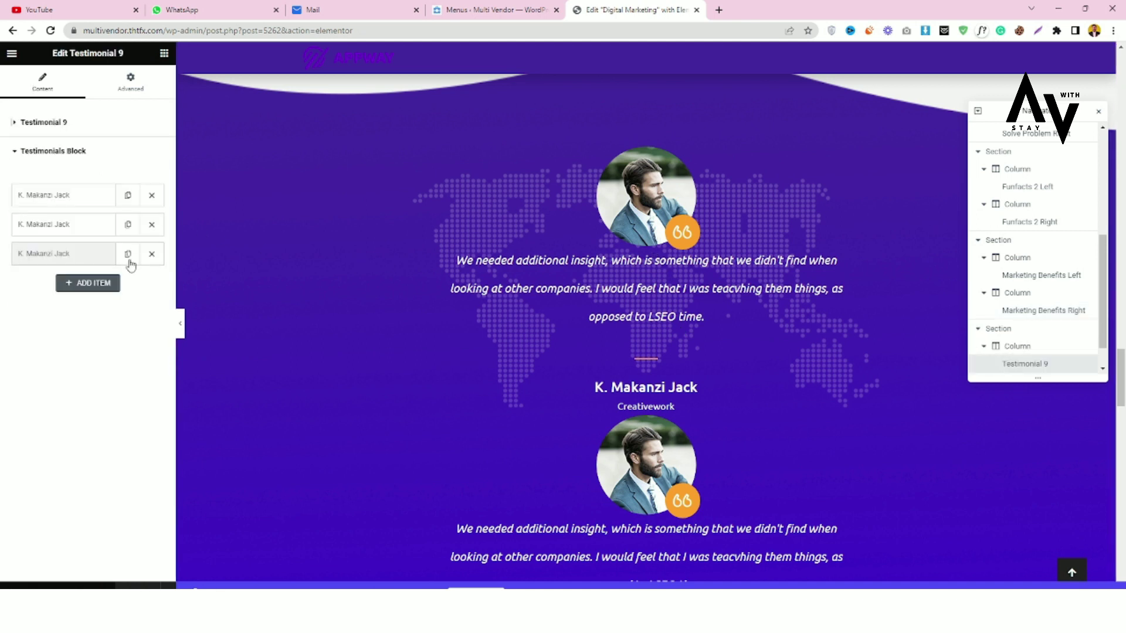
scroll(597, 254, "down", 4)
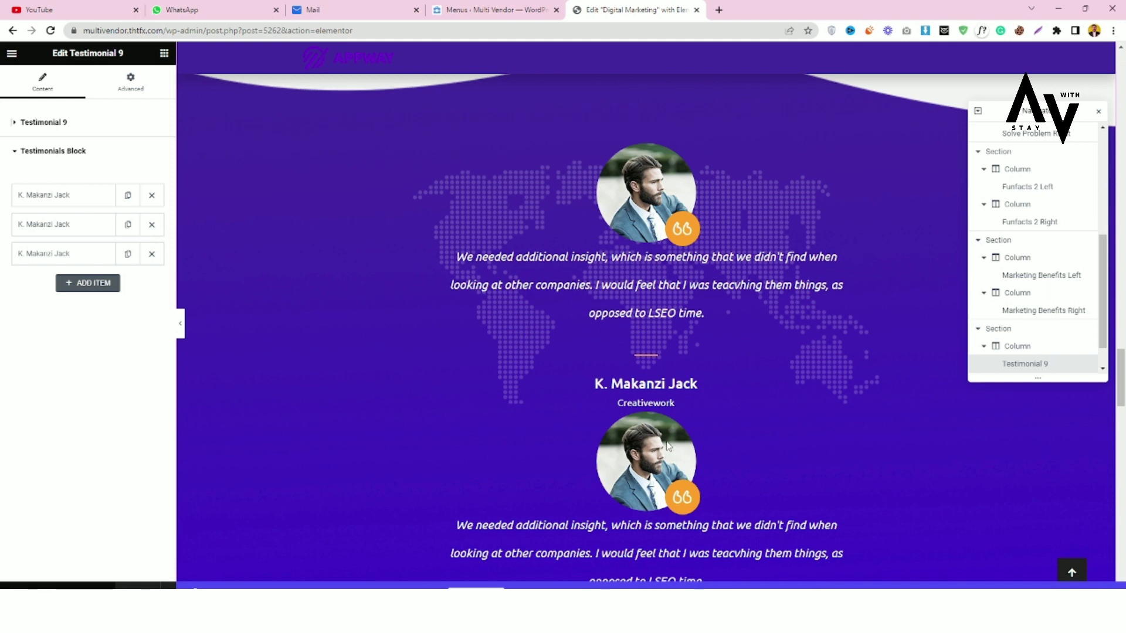
left_click(56, 202)
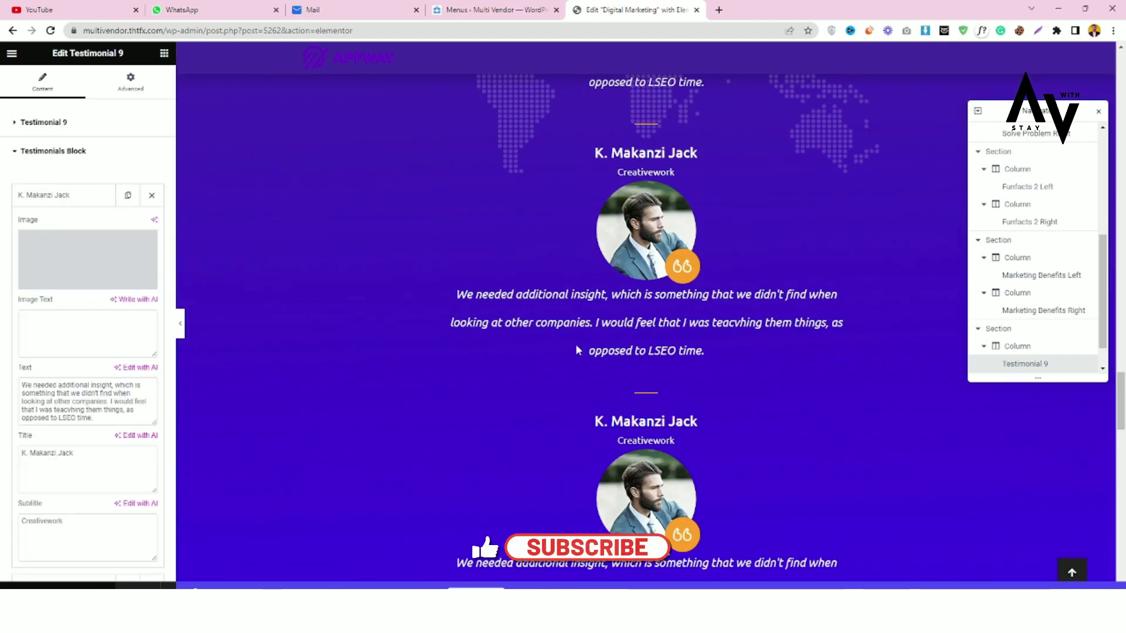
Open the News & Events blog widget and show its section class and title fields
scroll(82, 410, "down", 2)
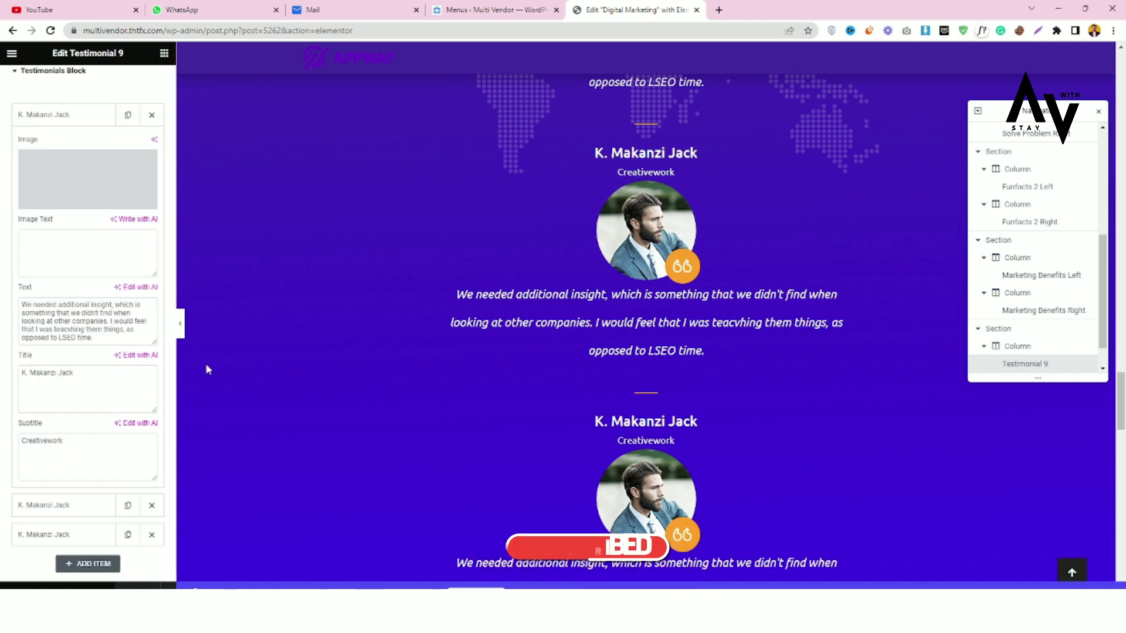
scroll(527, 459, "down", 8)
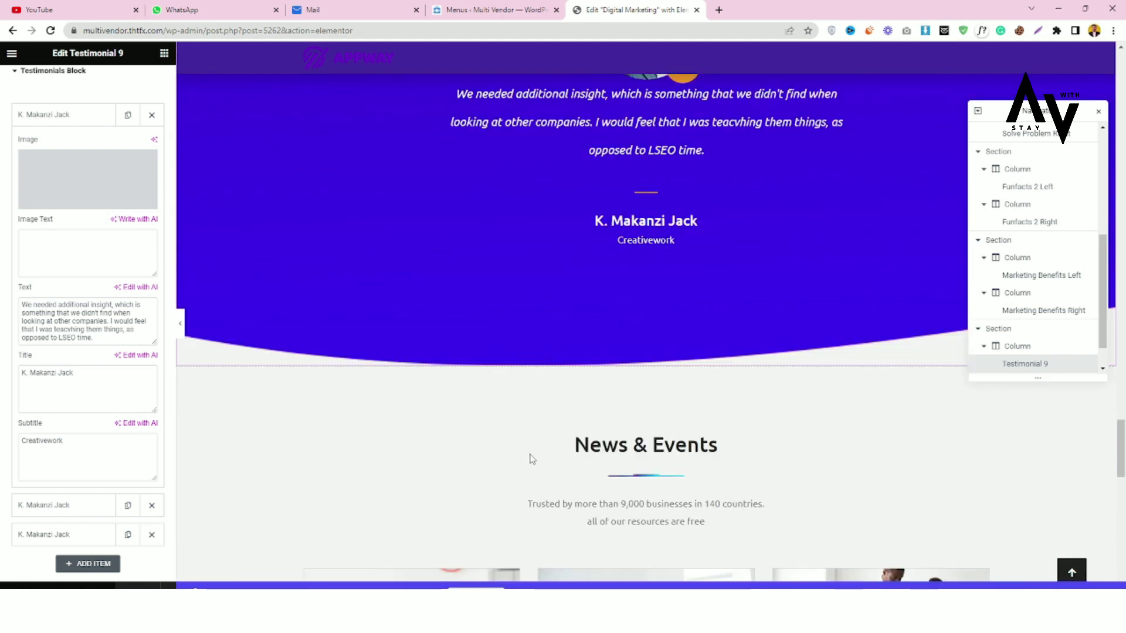
left_click(370, 346)
left_click(50, 174)
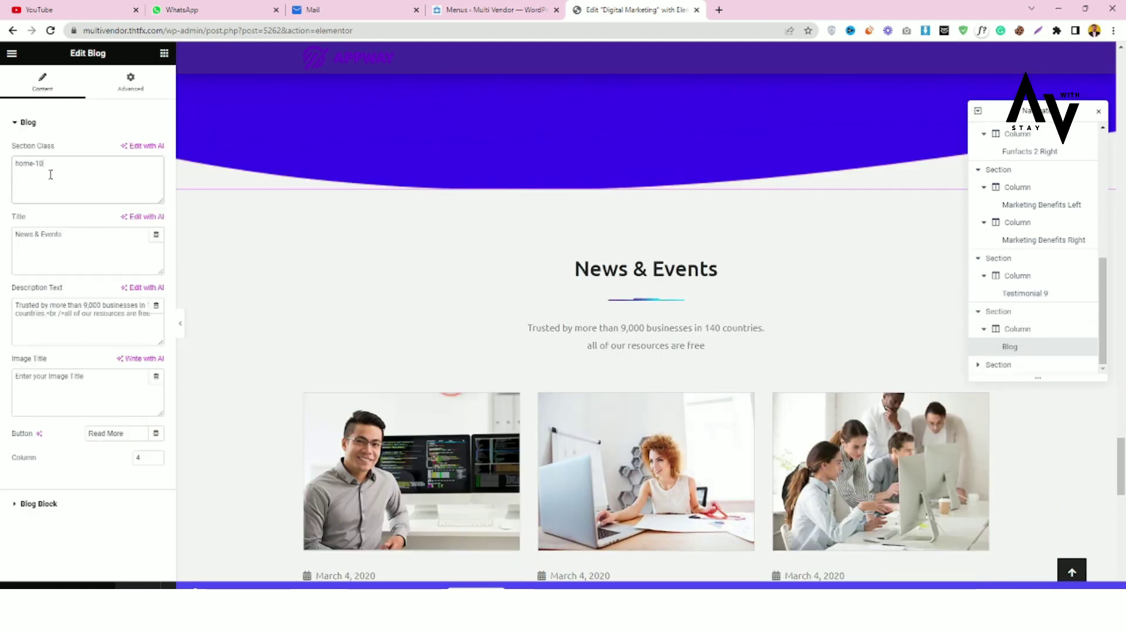
left_click(106, 269)
key("ctrl+a")
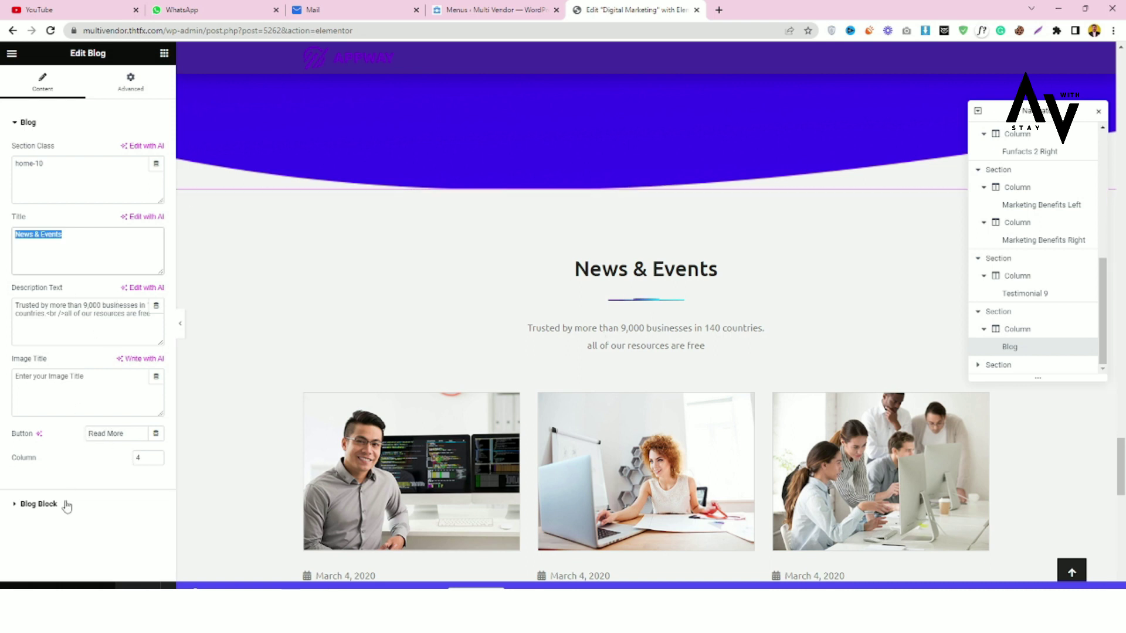
Show the blog widget's Blog Block settings and its category options, keeping the IOS/Android Development category
left_click(38, 504)
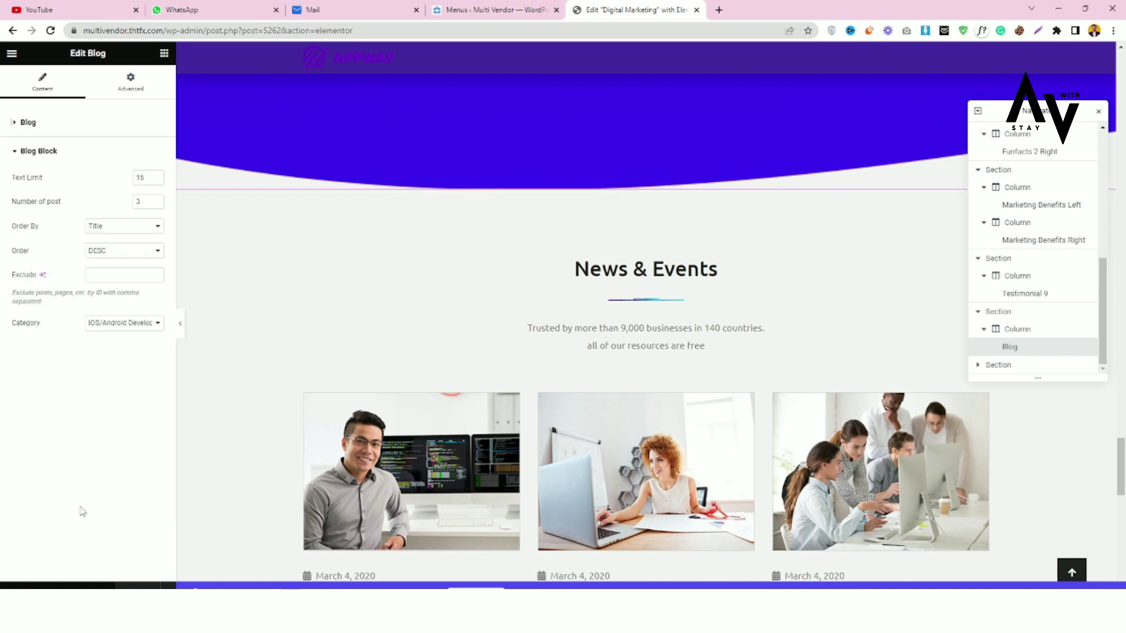
left_click(138, 336)
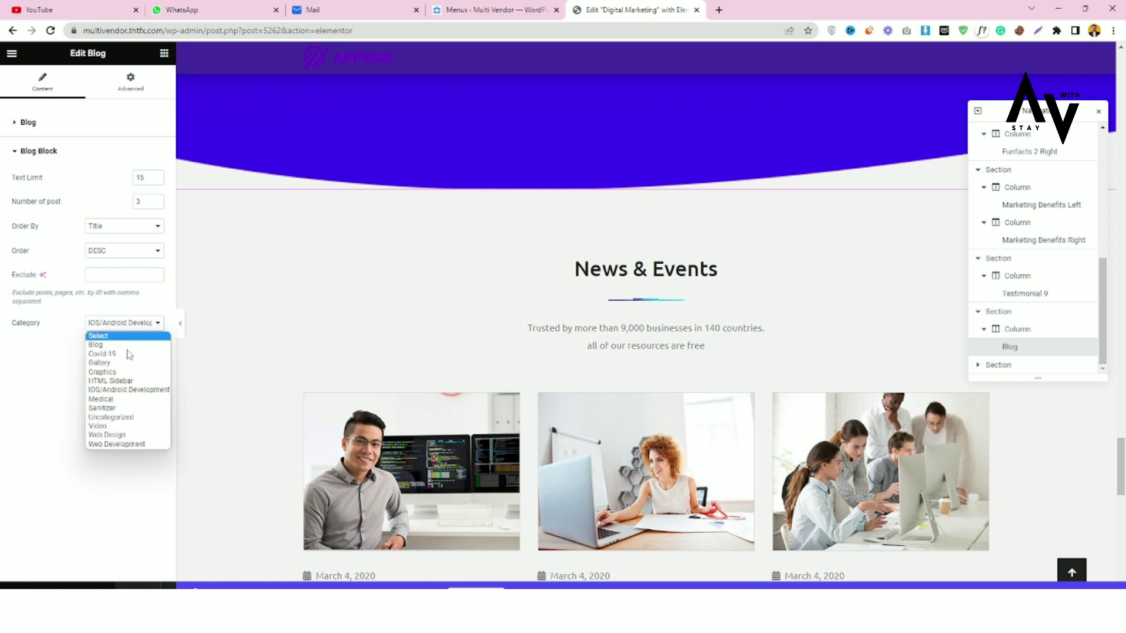
left_click(122, 390)
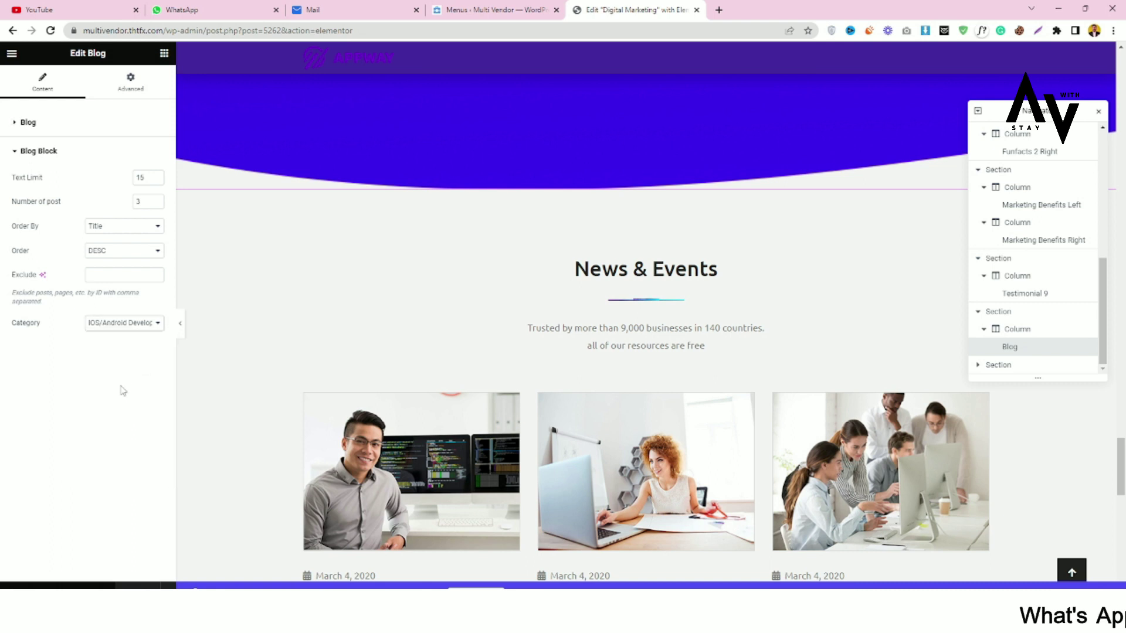
Open the list of all posts in the WordPress admin and look through the blog posts
left_click(465, 11)
left_click(41, 148)
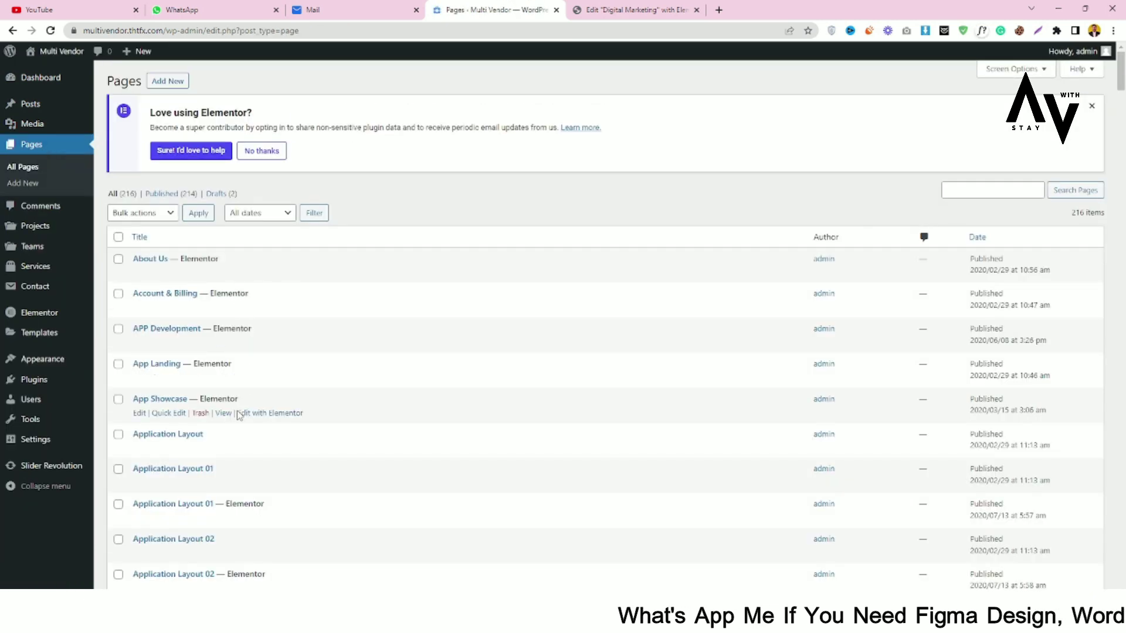
mouse_move(46, 114)
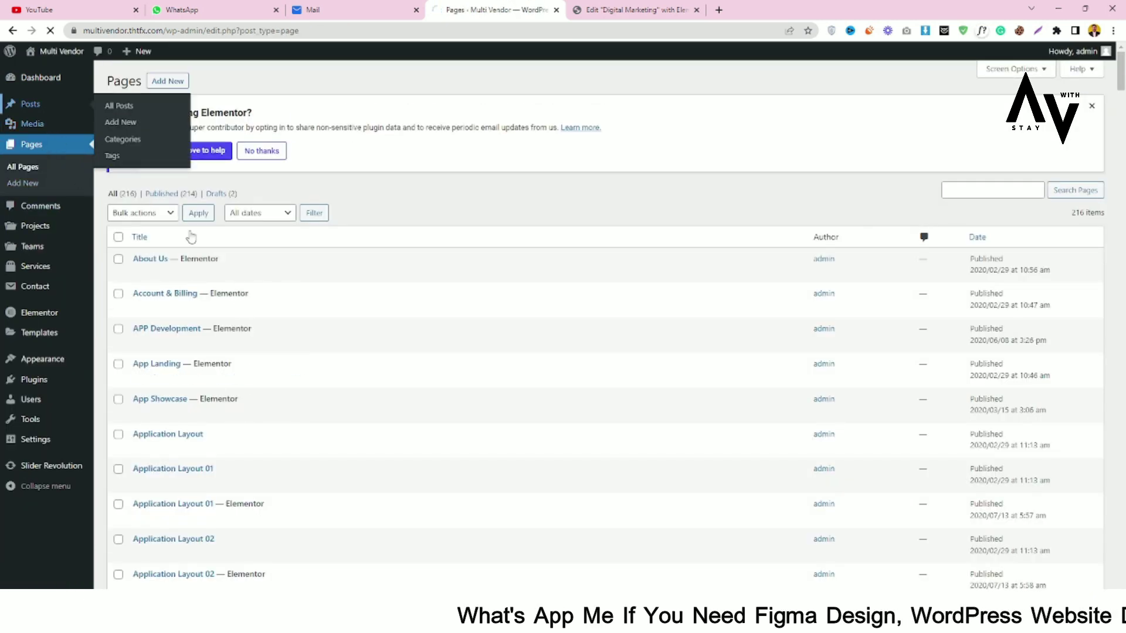
scroll(228, 486, "down", 3)
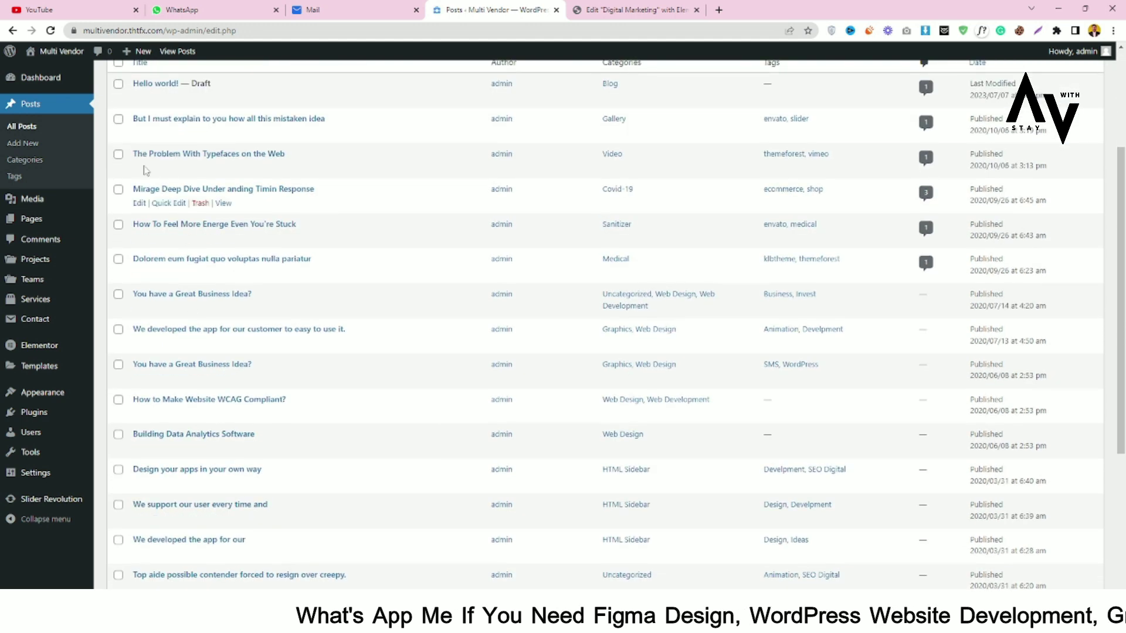
Return to the Elementor editor, open the "Check Your Website" subscribe widget and show its three description text fields
left_click(630, 8)
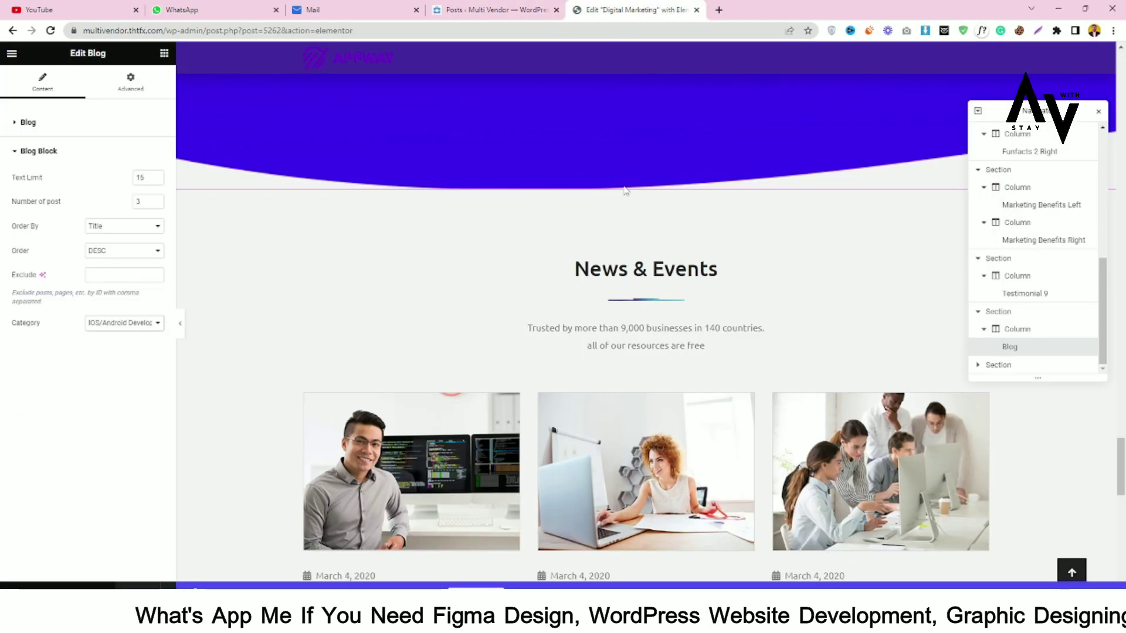
scroll(586, 422, "down", 3)
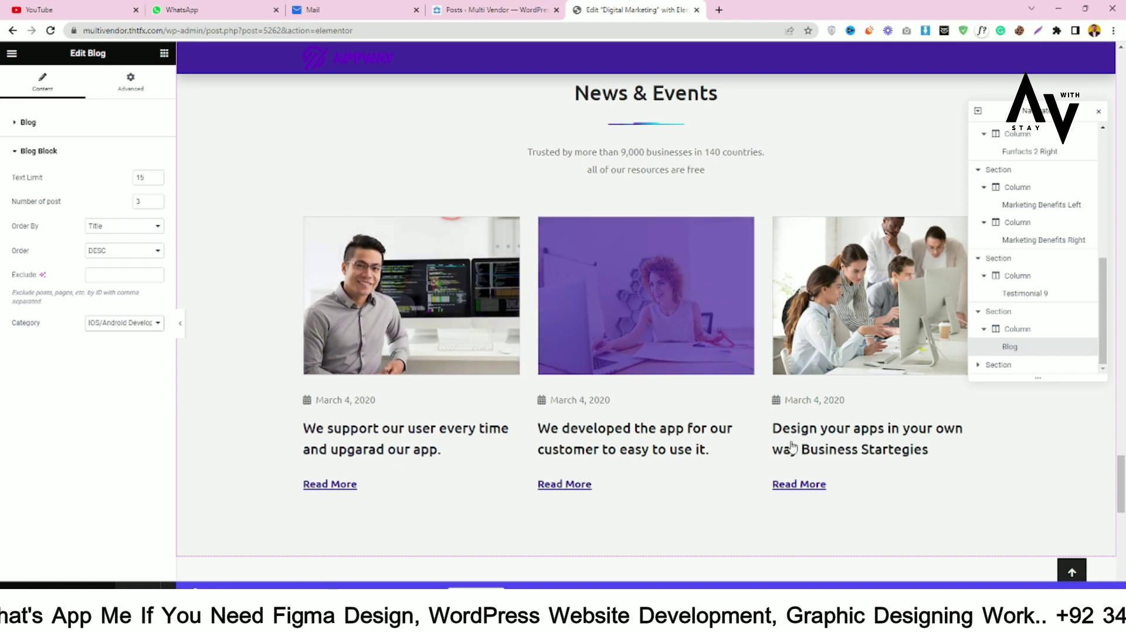
scroll(510, 411, "down", 4)
left_click(503, 398)
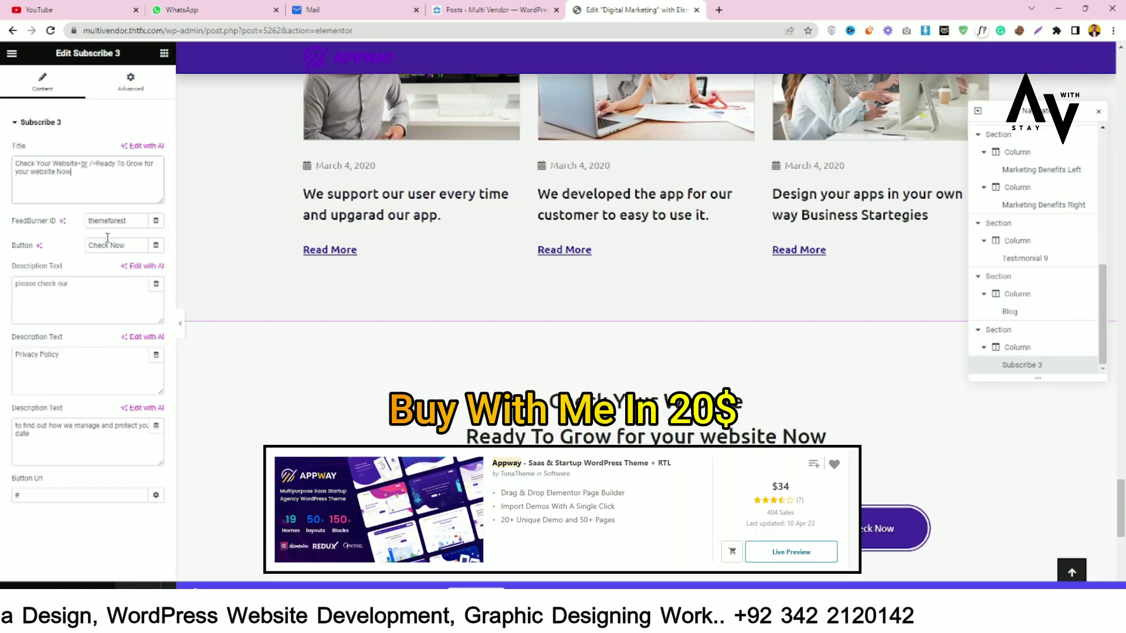
scroll(586, 293, "down", 2)
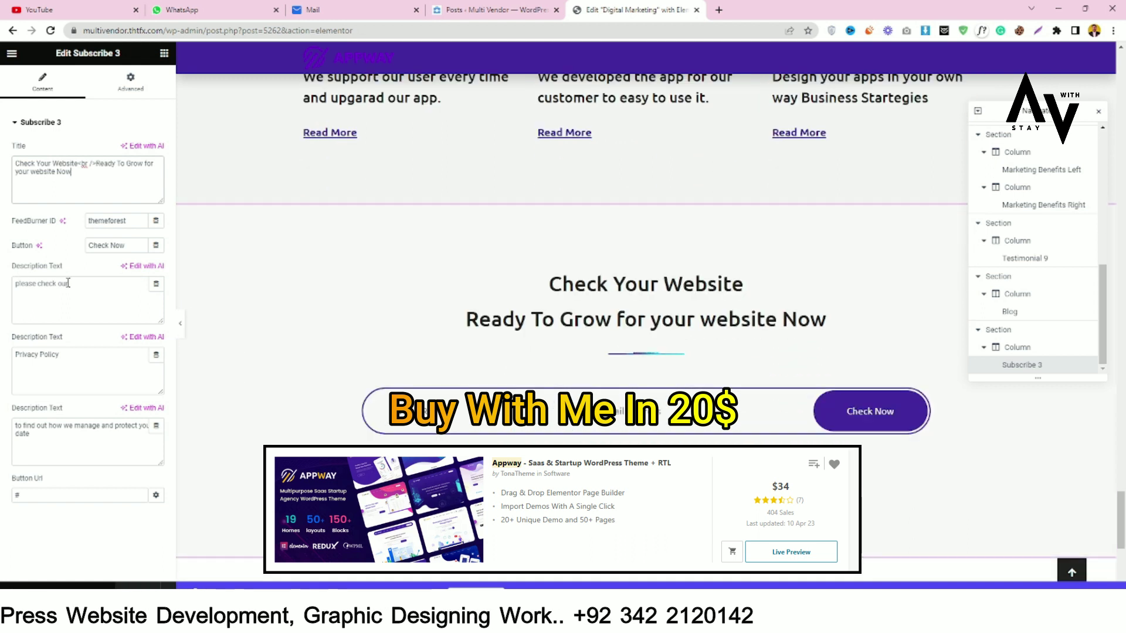
left_click_drag(69, 284, 3, 291)
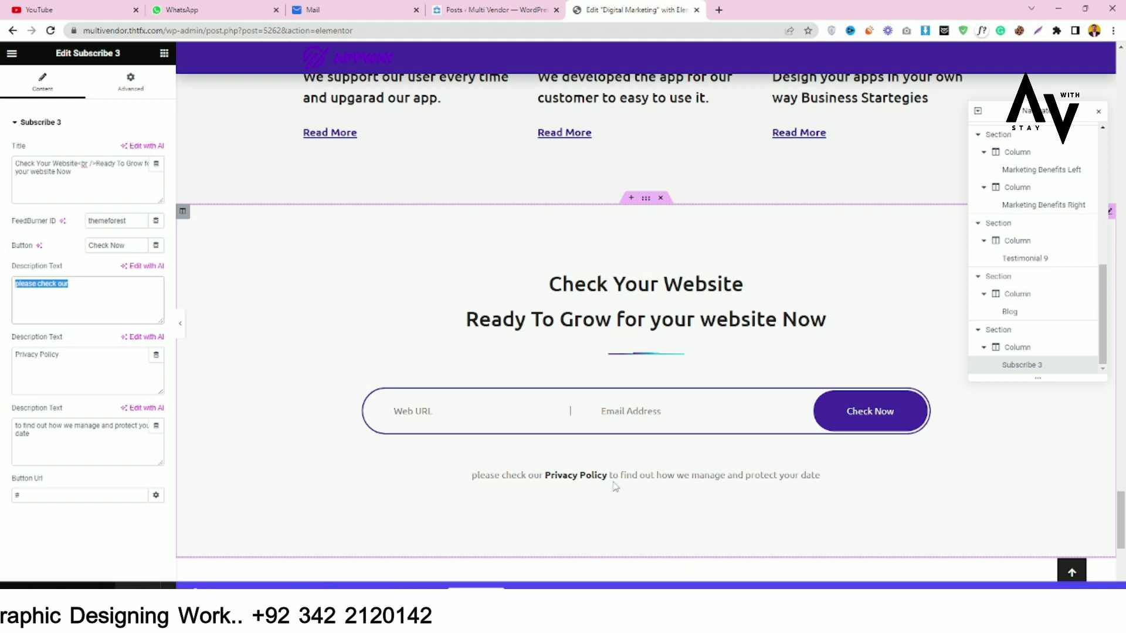
left_click_drag(88, 357, 3, 353)
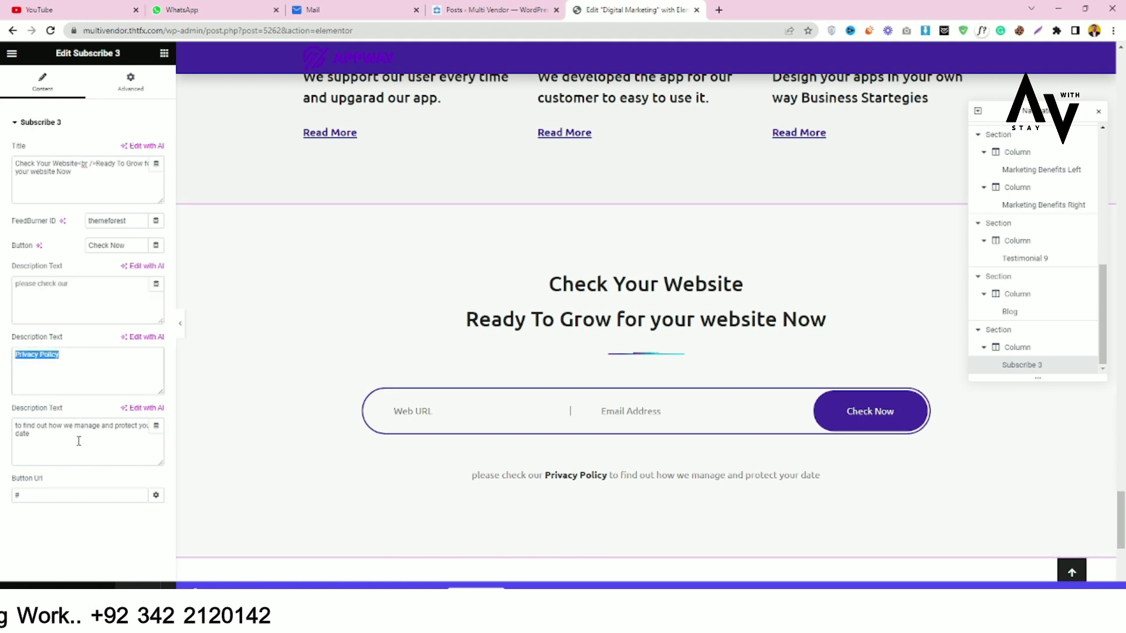
left_click_drag(3, 419, 204, 440)
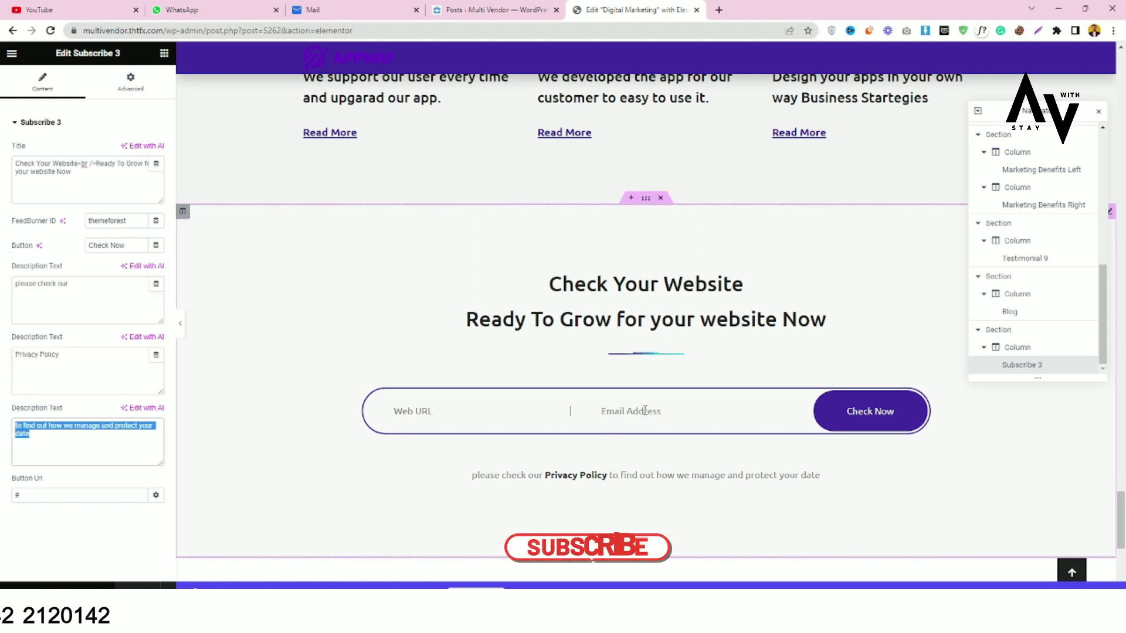
Review the Digital Marketing page down to its footer and back up to the hero banner
scroll(645, 404, "down", 3)
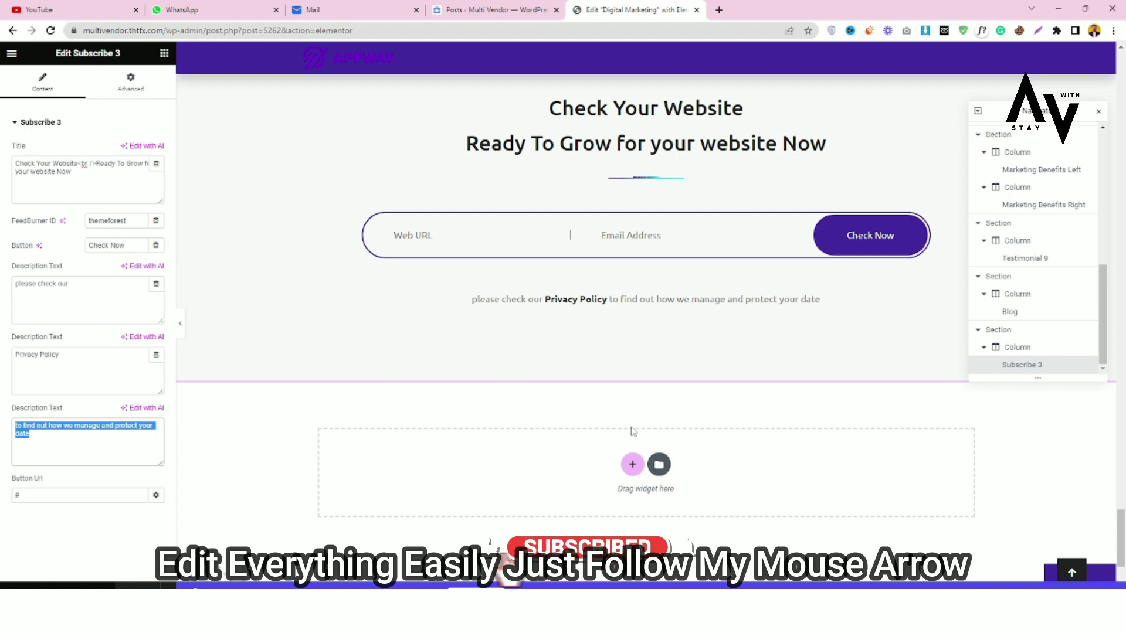
scroll(592, 417, "down", 5)
left_click(468, 354)
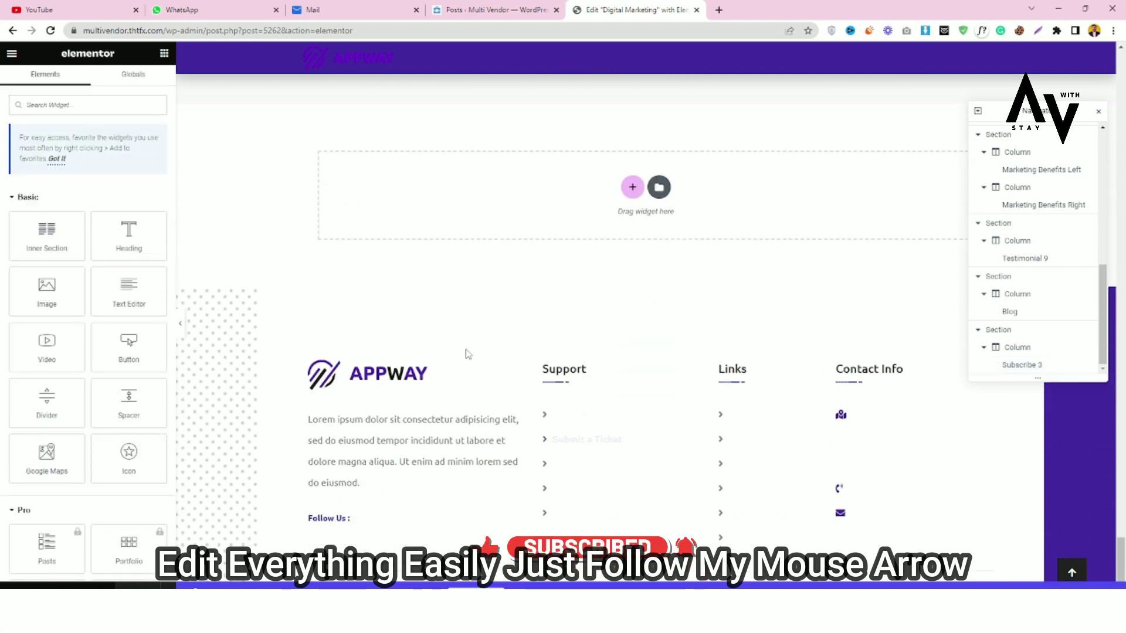
scroll(599, 409, "up", 15)
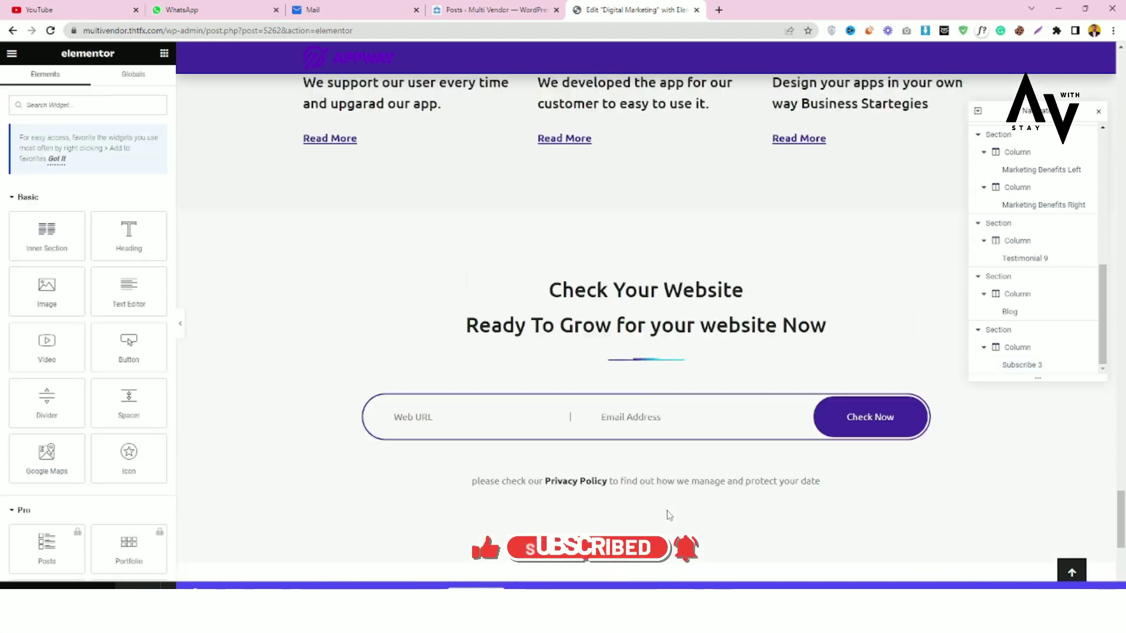
scroll(668, 515, "up", 5)
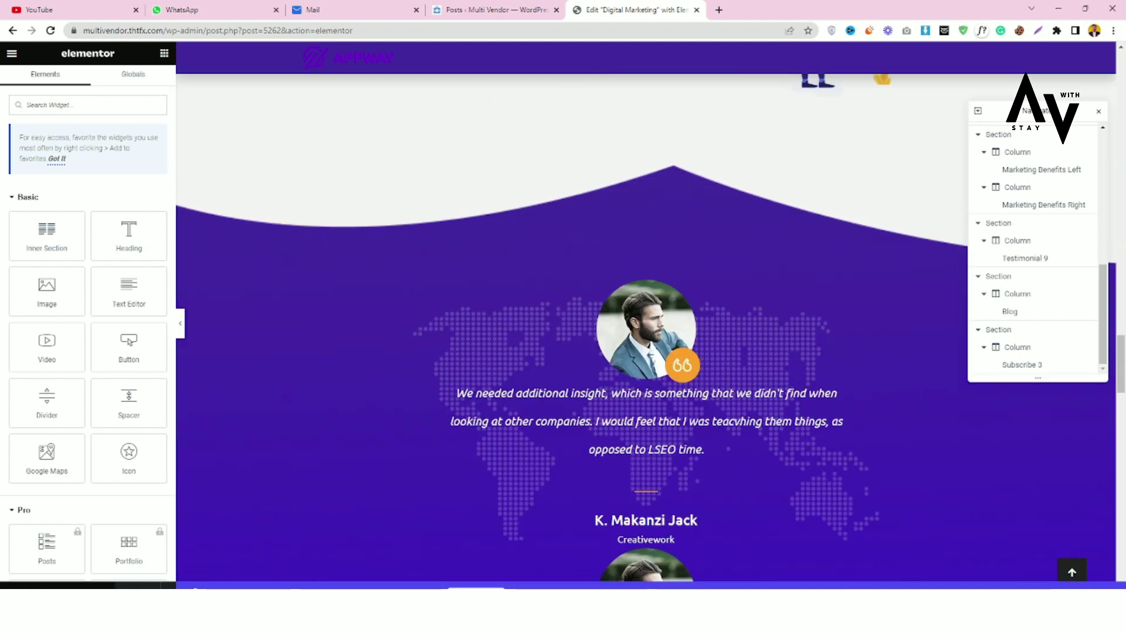
scroll(794, 159, "up", 20)
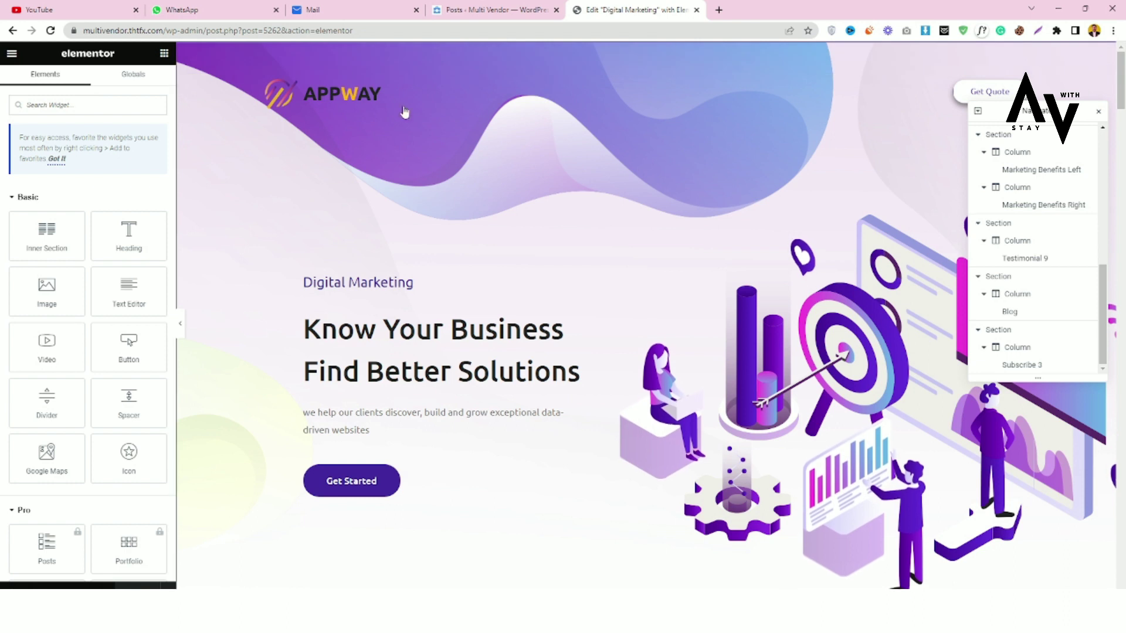
Open the WordPress theme Customizer in a new browser tab and place it beside the admin tab
left_click(529, 17)
mouse_move(45, 395)
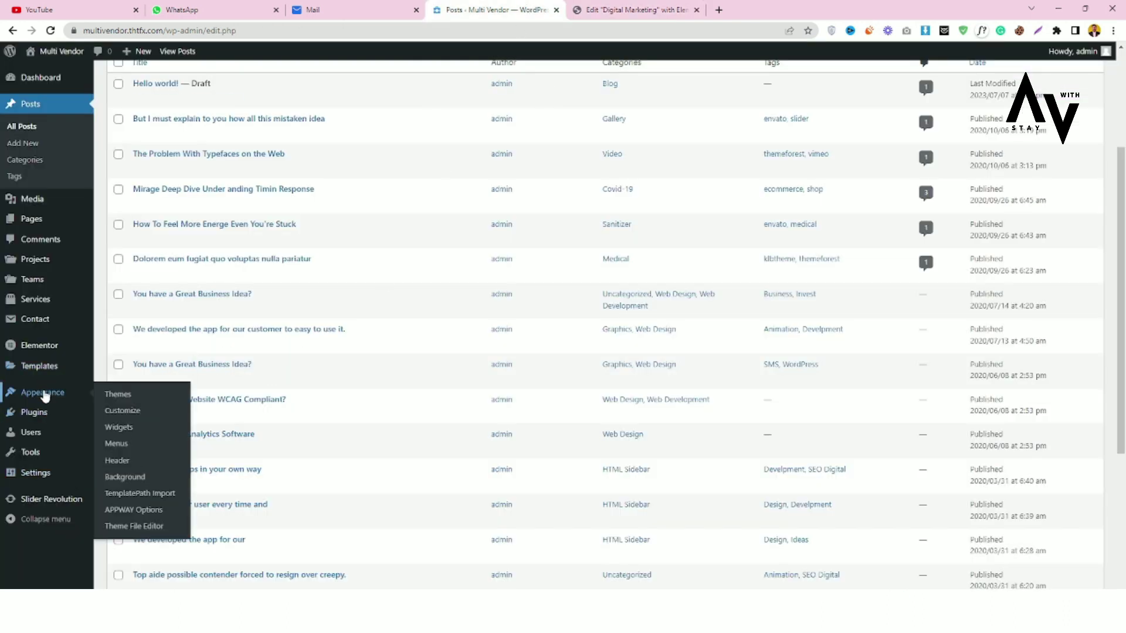
left_click(763, 4)
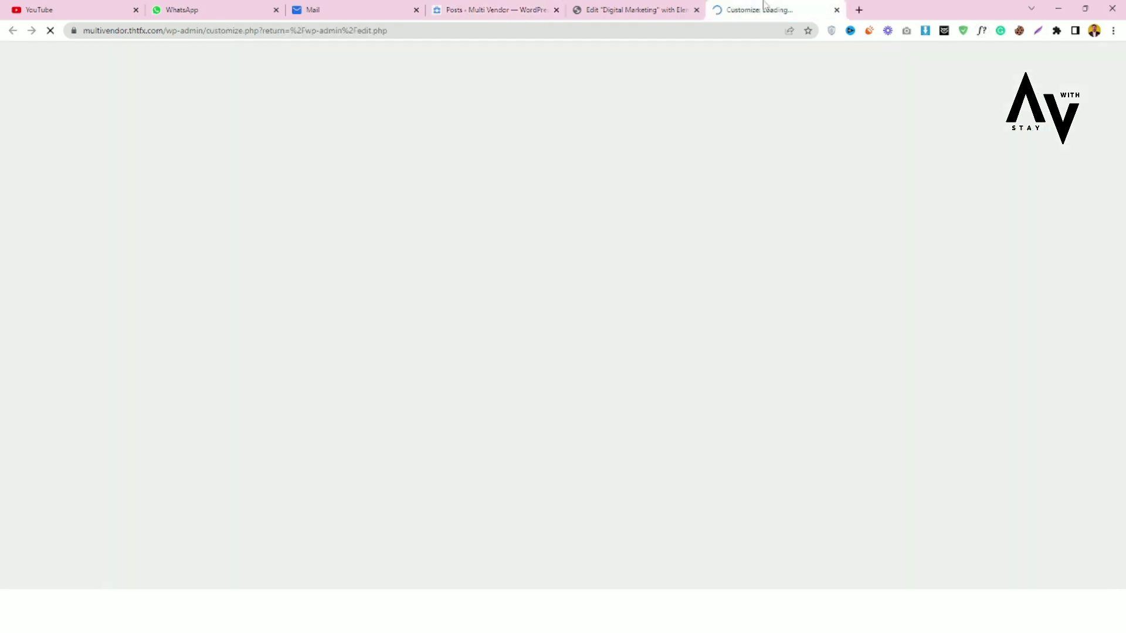
left_click_drag(730, 12, 614, 7)
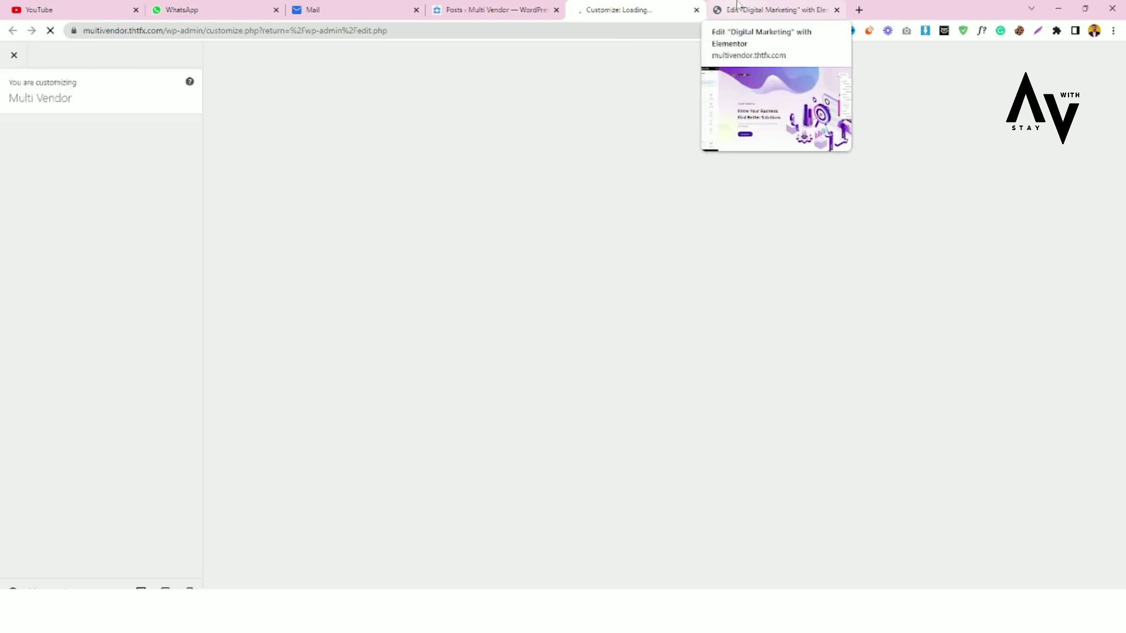
Preview the Digital Marketing page from Elementor in a new browser tab and place it beside the Customizer tab
left_click(746, 9)
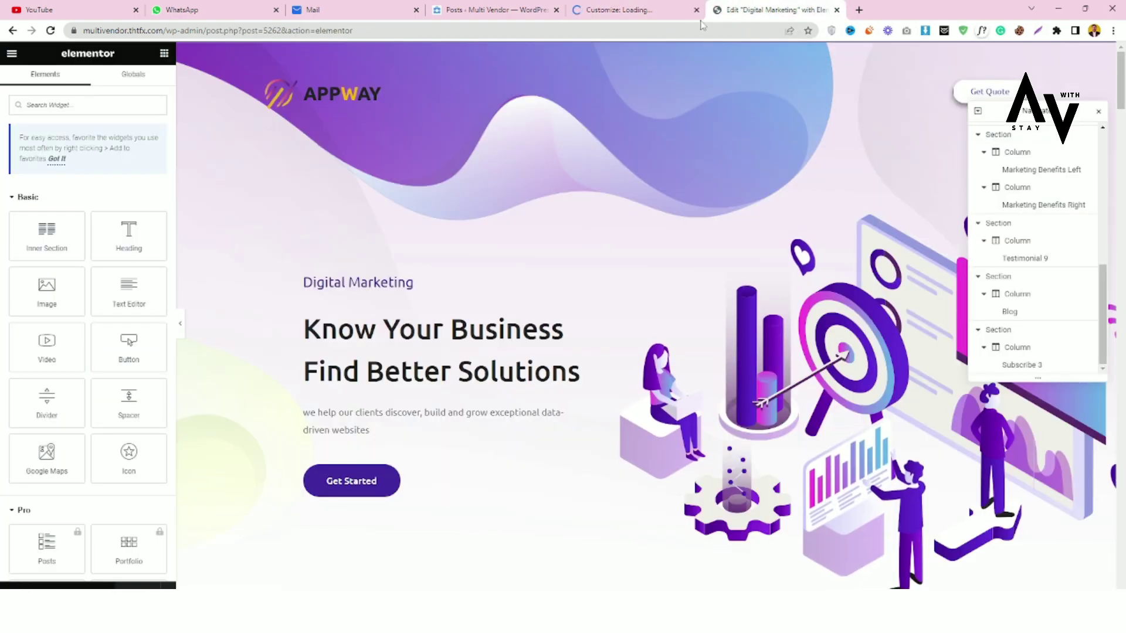
left_click(110, 586)
left_click_drag(897, 8, 756, 8)
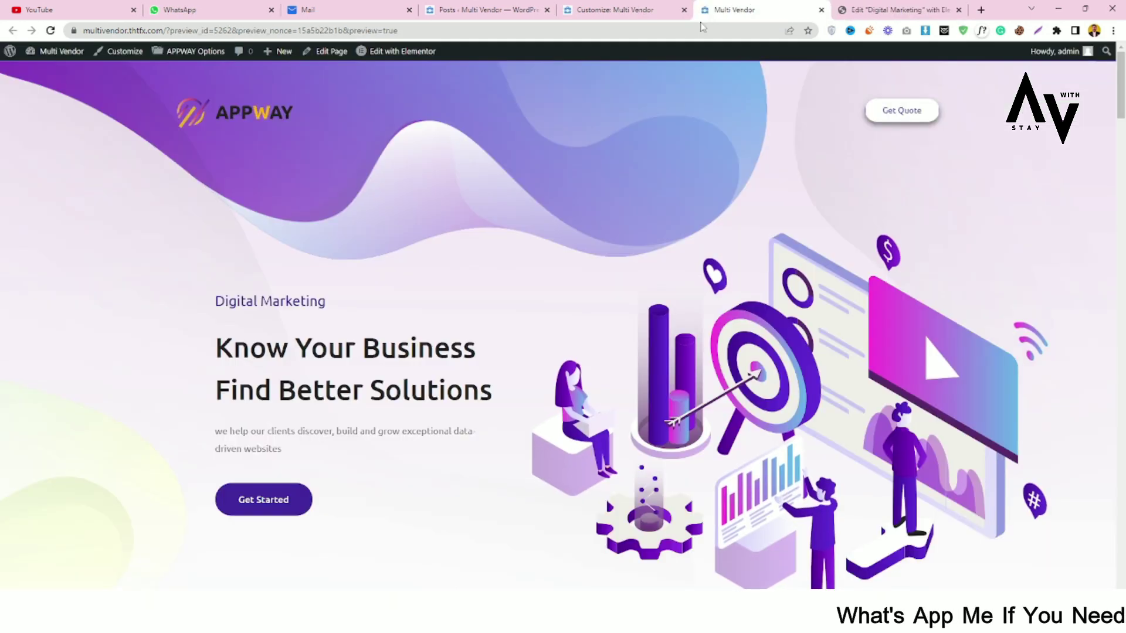
Show the Customizer's Logo Setting options for the favicon and the normal, small, 2nd and 3rd logos
left_click(613, 9)
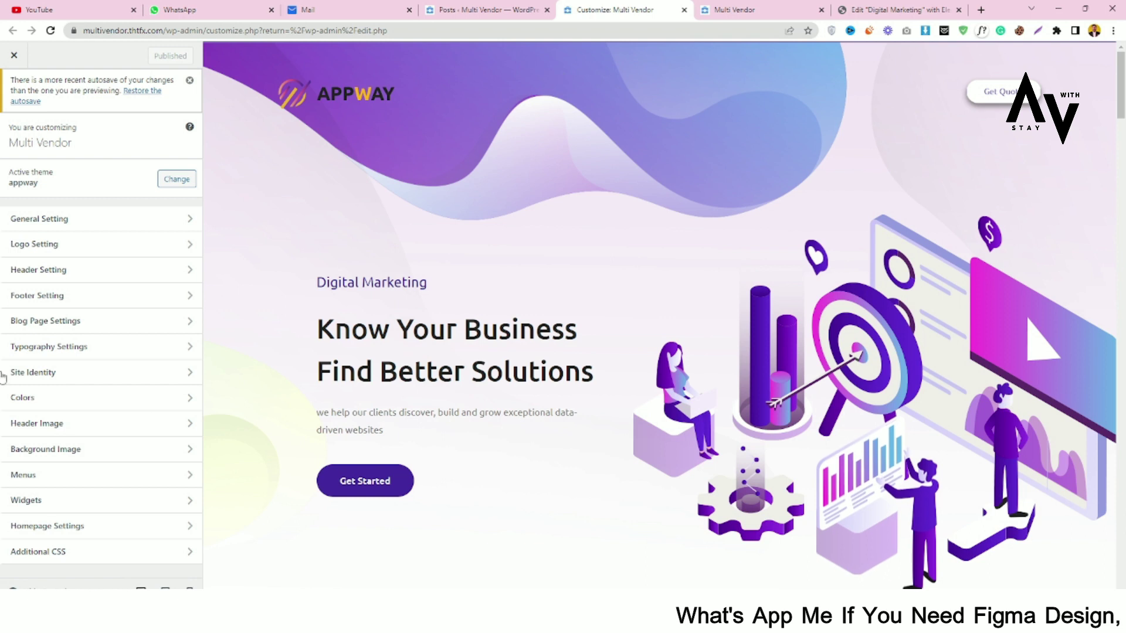
left_click(79, 245)
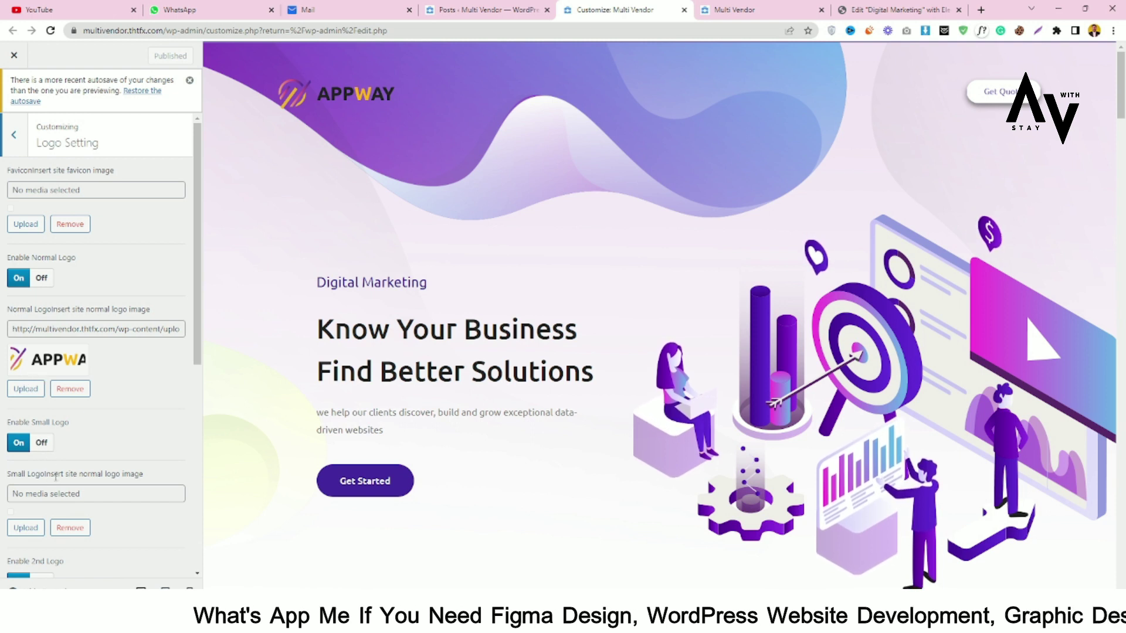
scroll(56, 476, "down", 3)
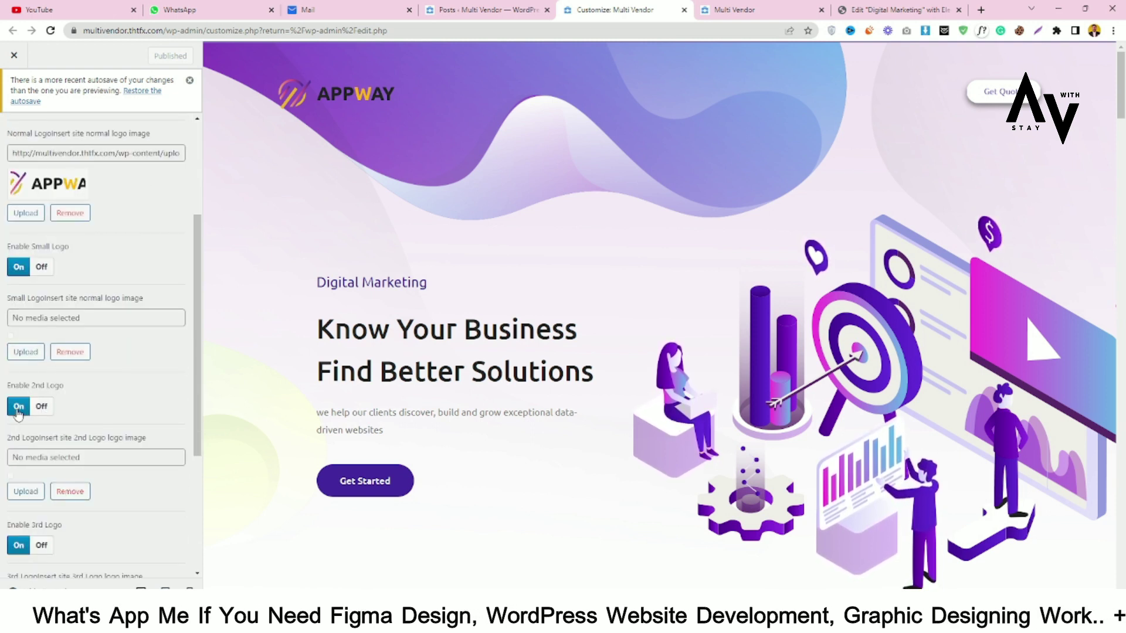
left_click_drag(75, 390, 75, 135)
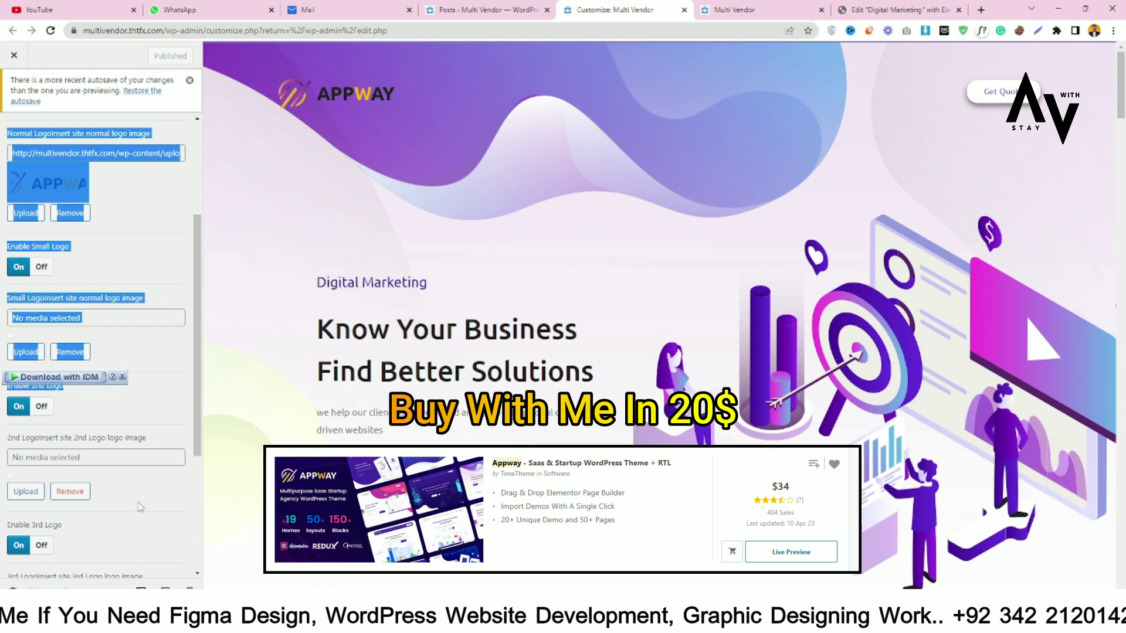
left_click(127, 516)
scroll(127, 516, "down", 1)
scroll(90, 347, "up", 4)
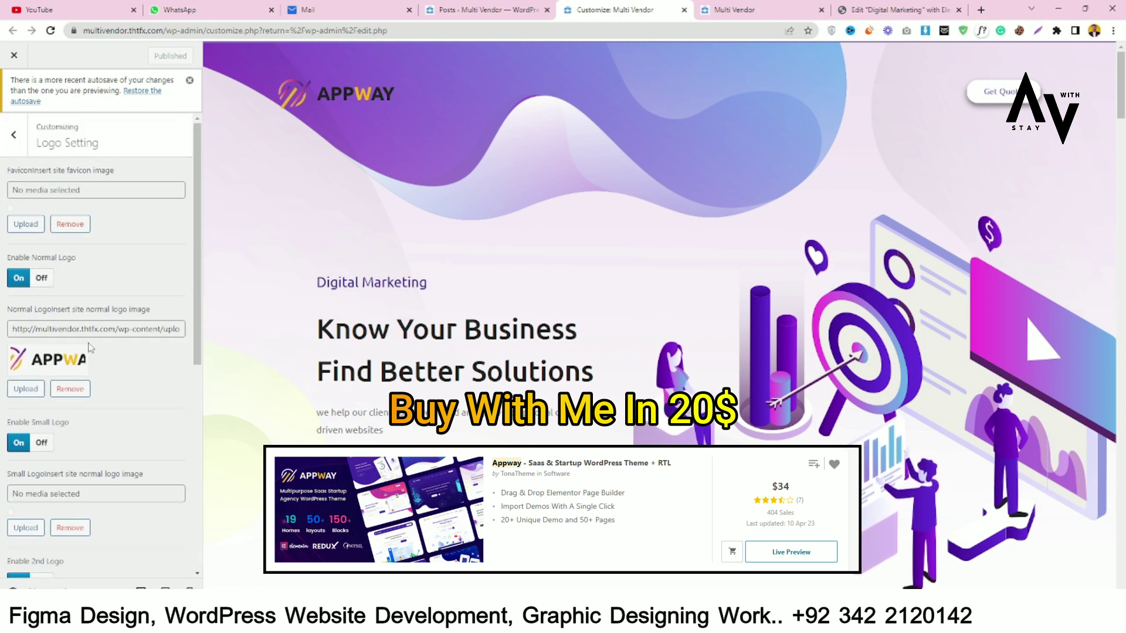
Examine the Customizer's Header Setting options, including the template list, header styles, contact details and quote fields
left_click(14, 135)
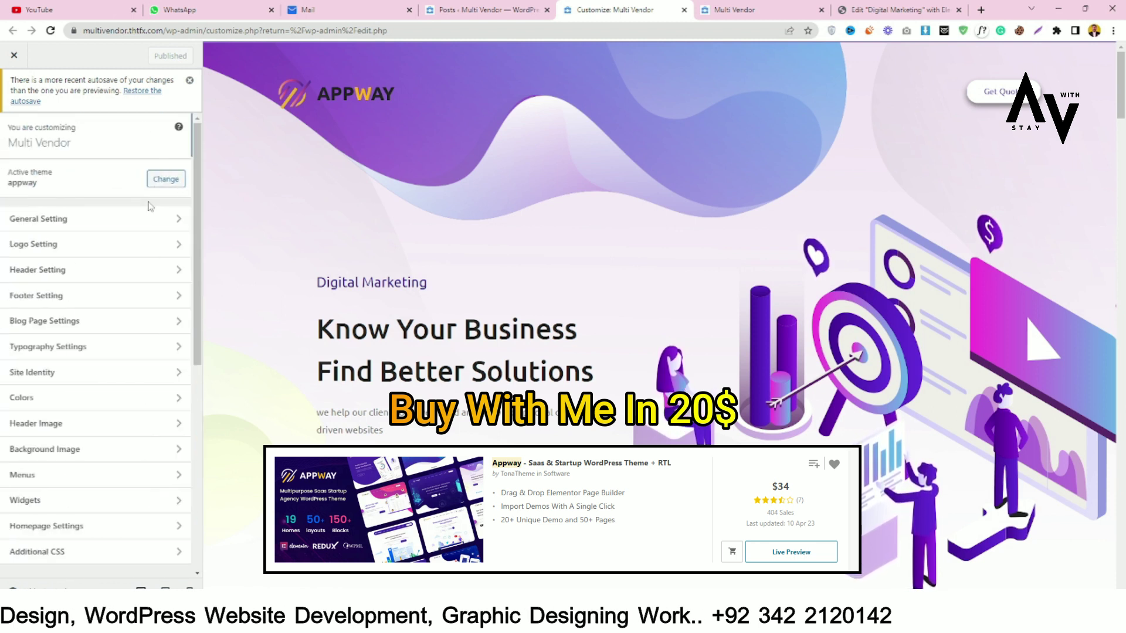
left_click(94, 271)
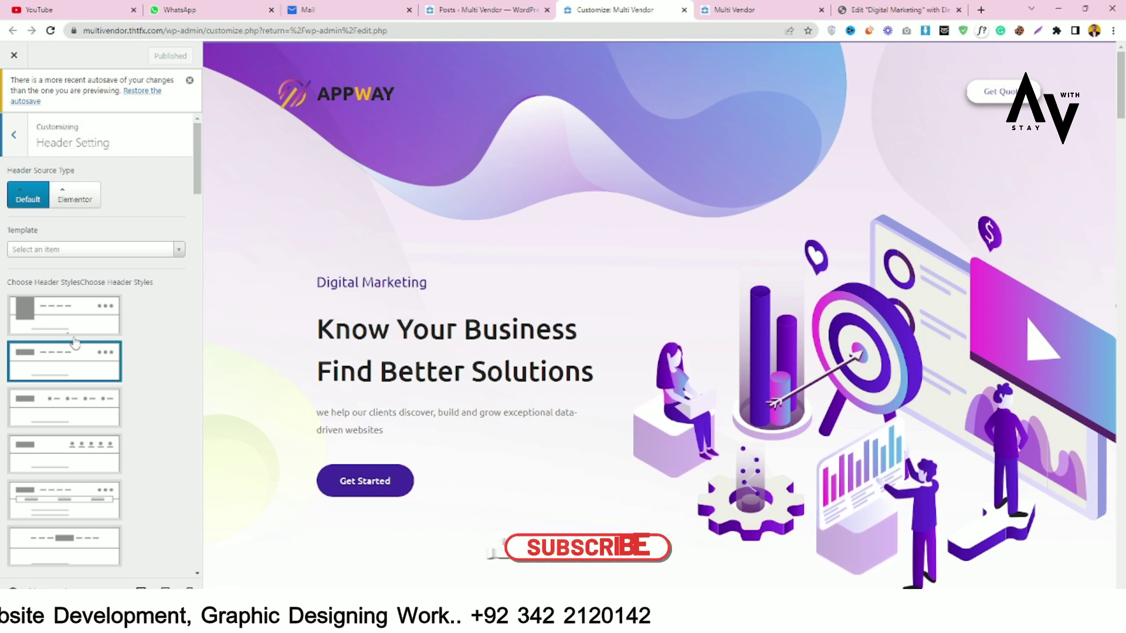
left_click(123, 250)
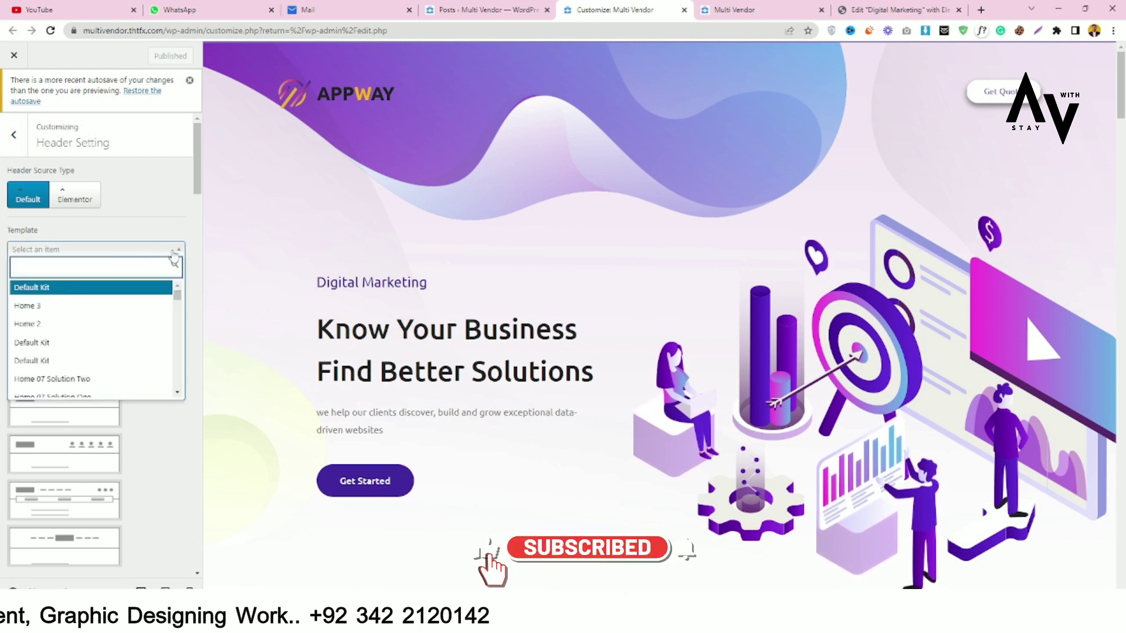
scroll(141, 309, "down", 2)
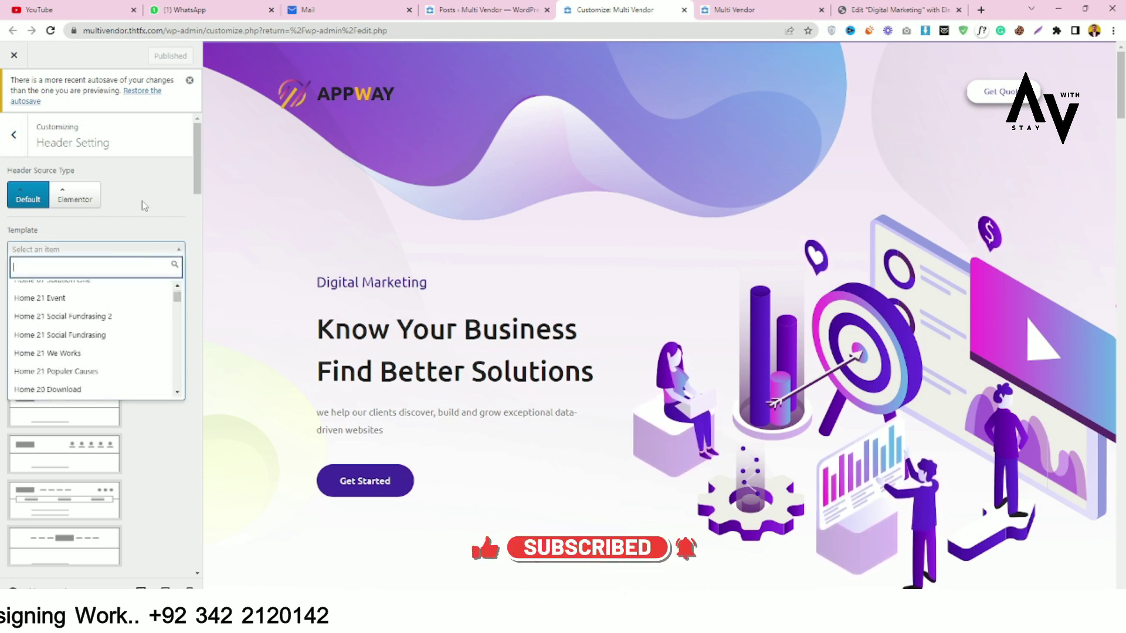
scroll(151, 352, "down", 5)
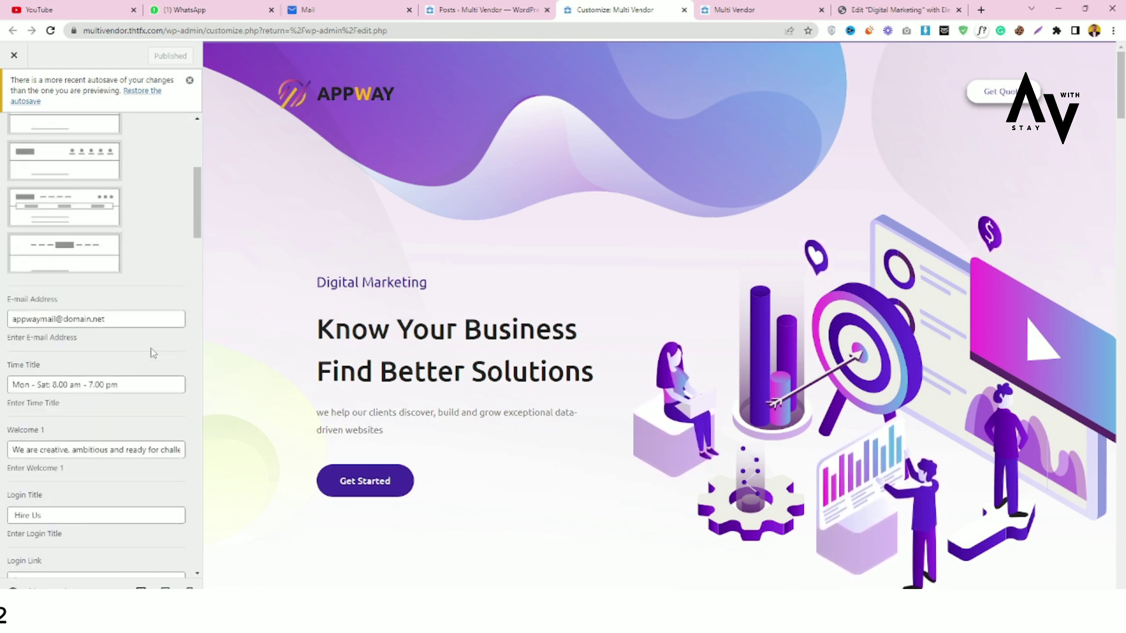
scroll(151, 351, "down", 4)
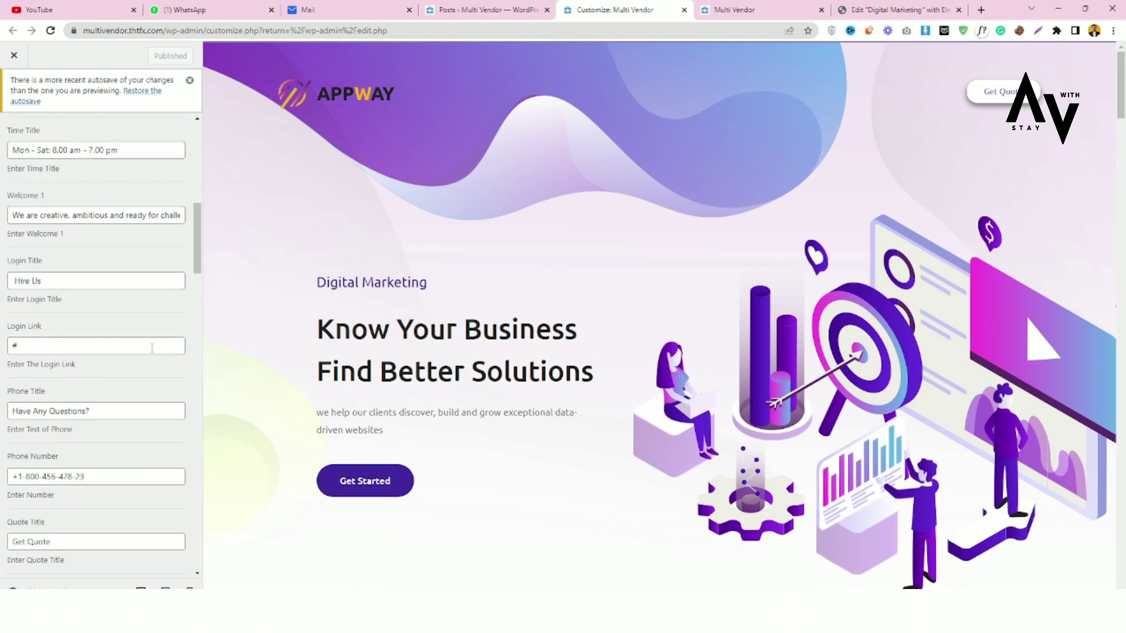
scroll(150, 350, "up", 10)
Choose the first header style and set the Header Source Type to Elementor
left_click(86, 329)
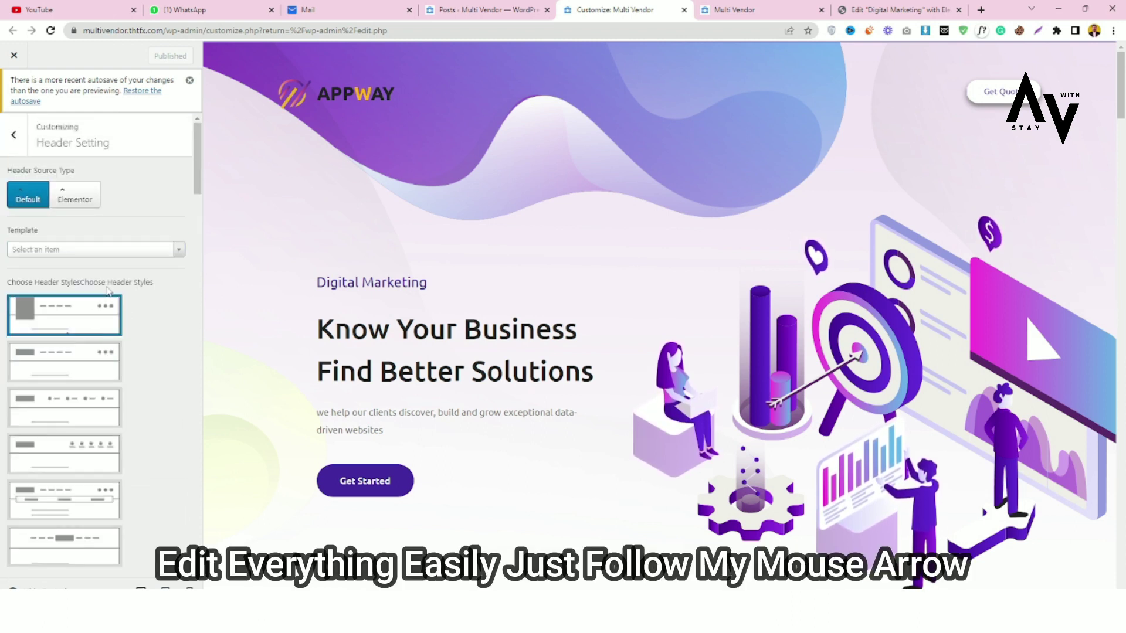
left_click(137, 258)
left_click(78, 210)
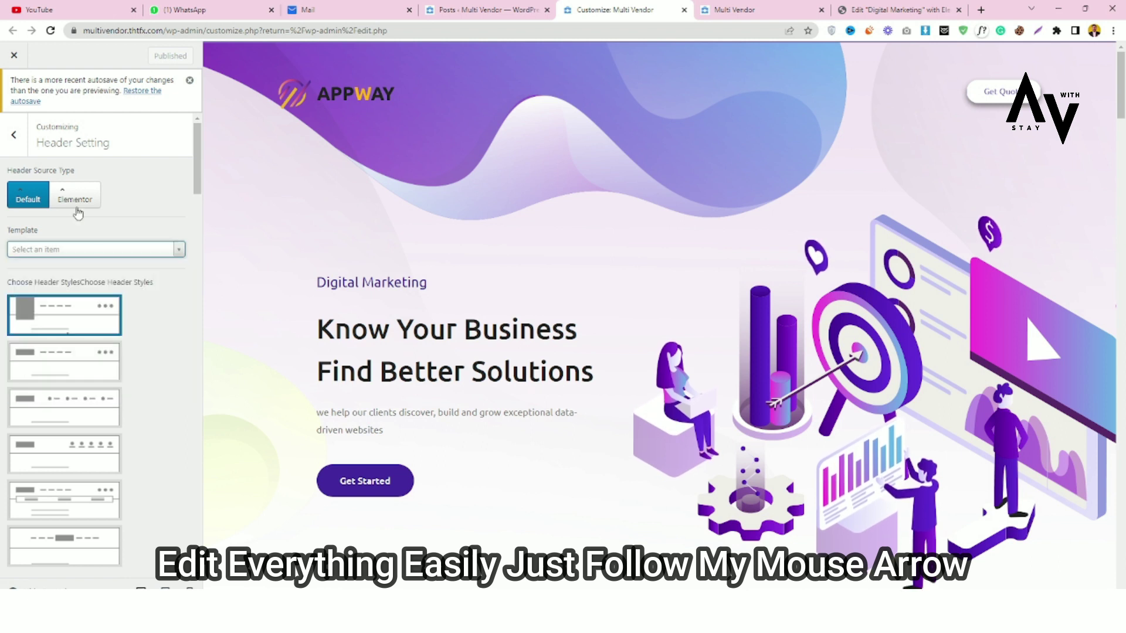
left_click(77, 202)
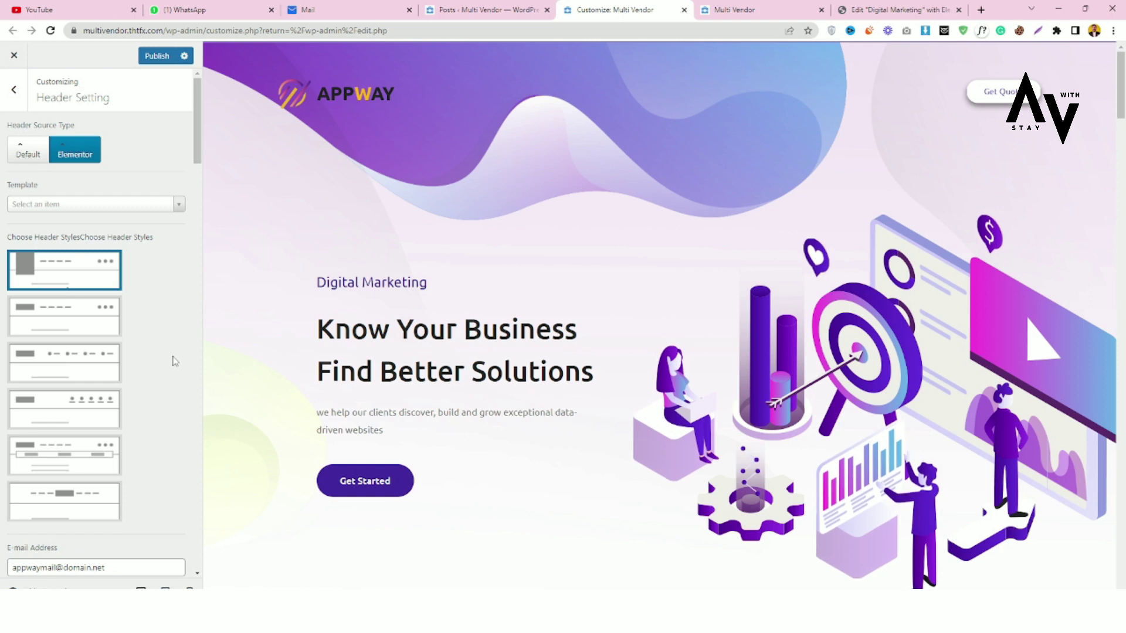
scroll(174, 360, "down", 4)
scroll(74, 249, "up", 4)
Examine the Footer Setting options for source type, template, columns and copyright text alongside the footer in the page preview
left_click(16, 94)
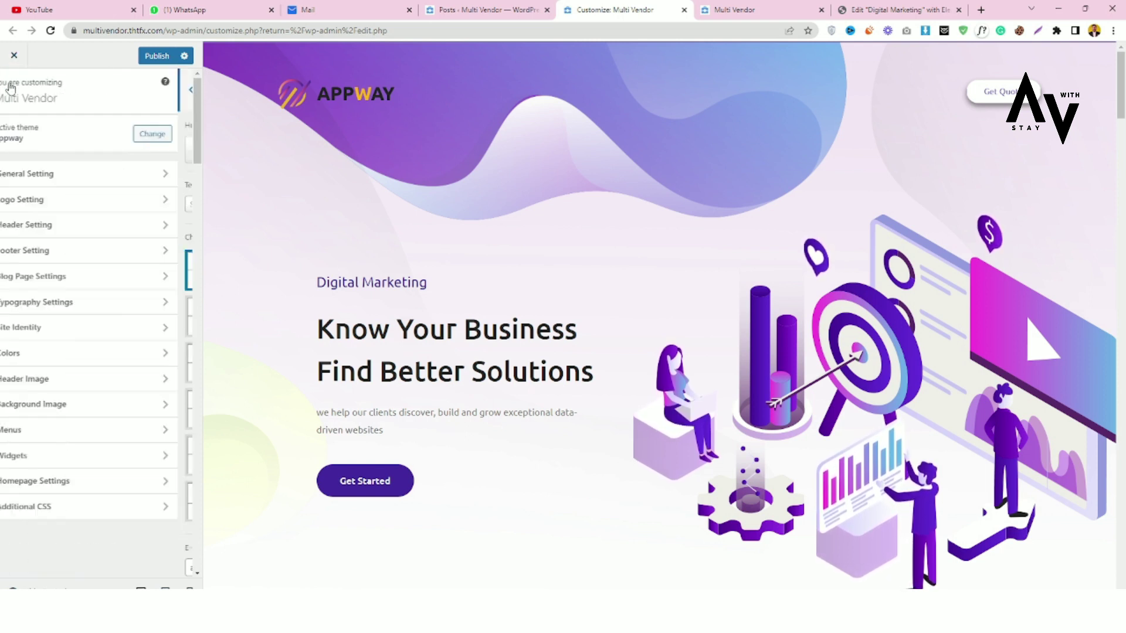
left_click(78, 252)
scroll(85, 264, "down", 2)
scroll(85, 264, "up", 2)
scroll(1084, 407, "down", 4)
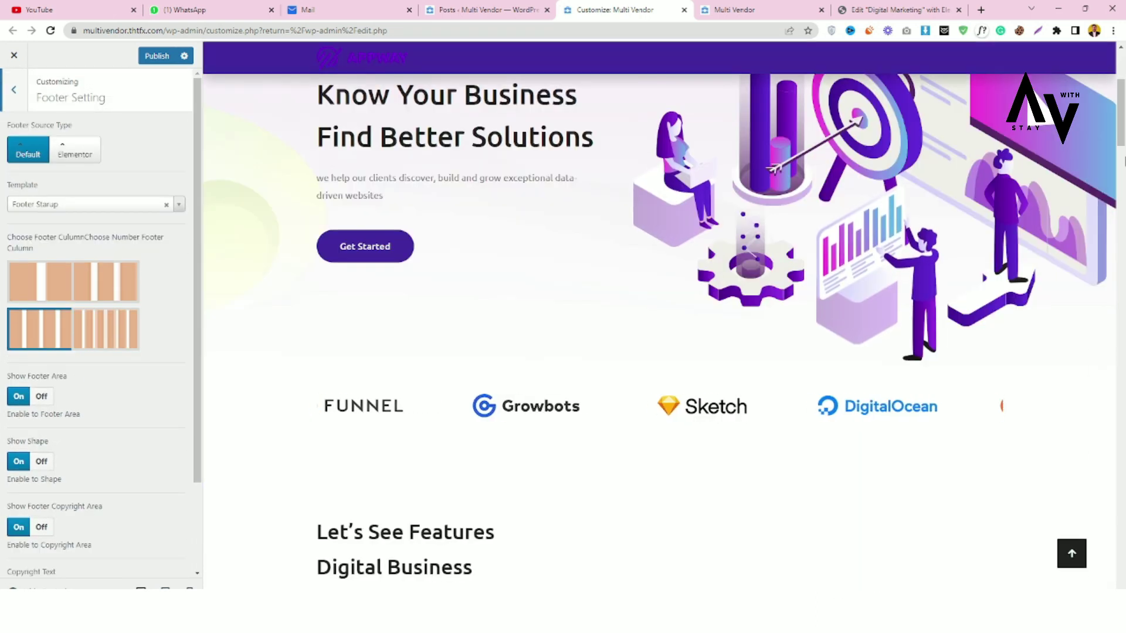
scroll(1090, 498, "down", 15)
scroll(1094, 551, "down", 4)
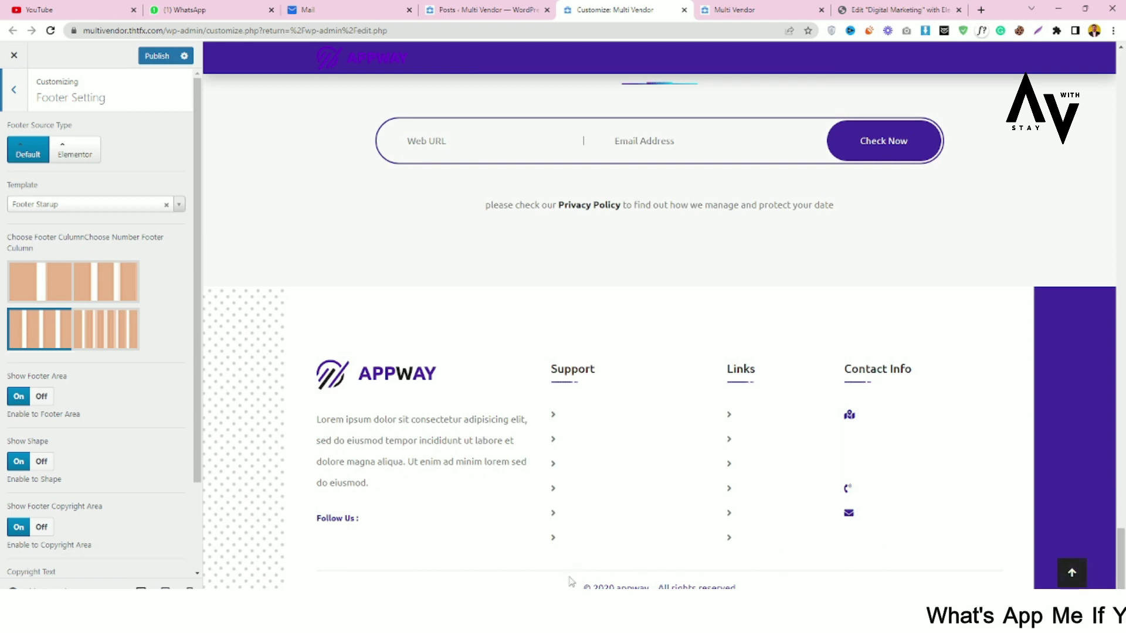
scroll(100, 352, "down", 2)
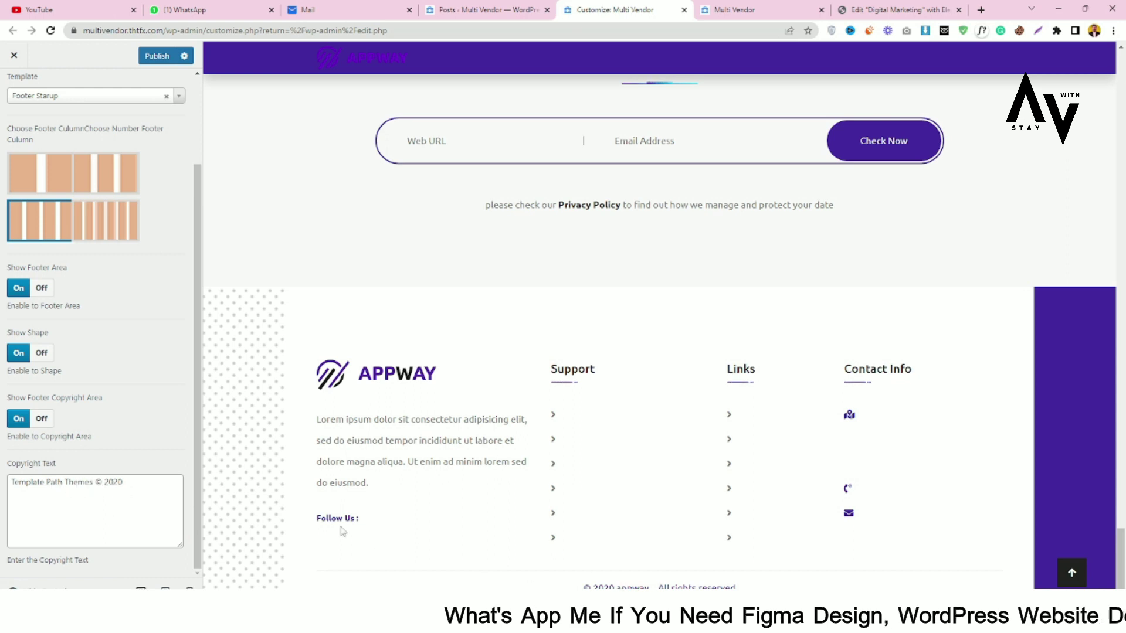
scroll(41, 366, "up", 2)
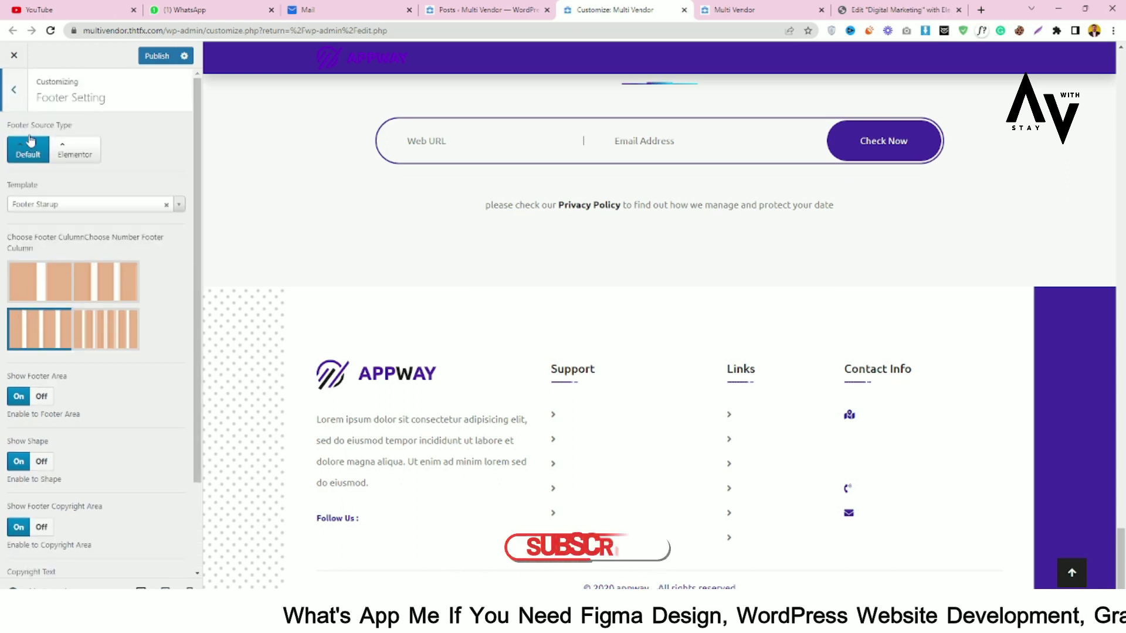
left_click(13, 89)
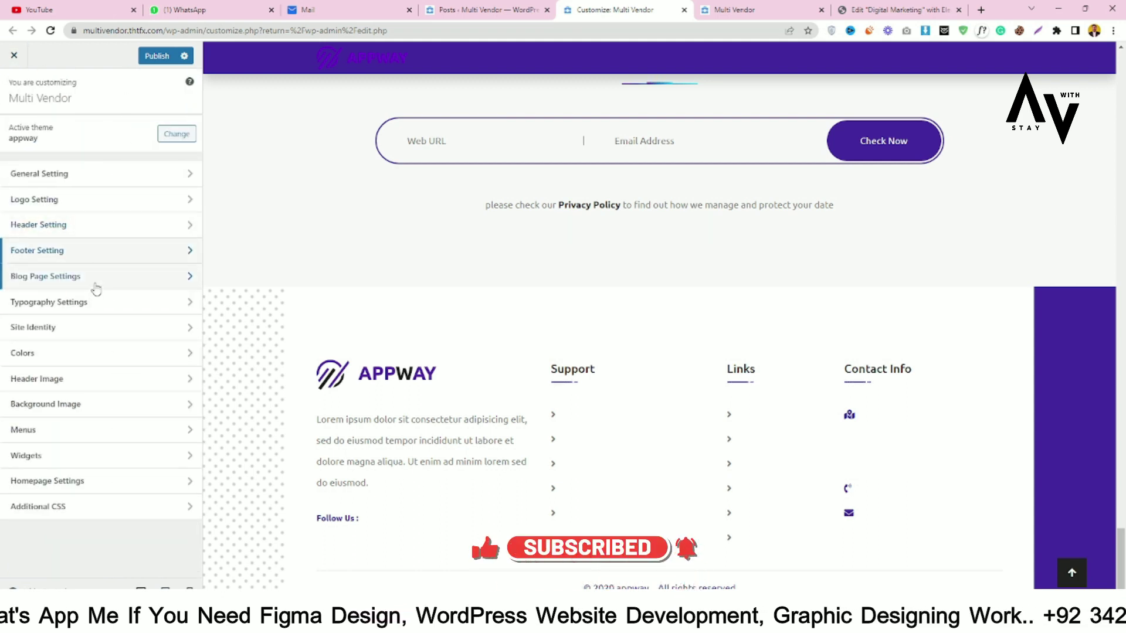
left_click(101, 257)
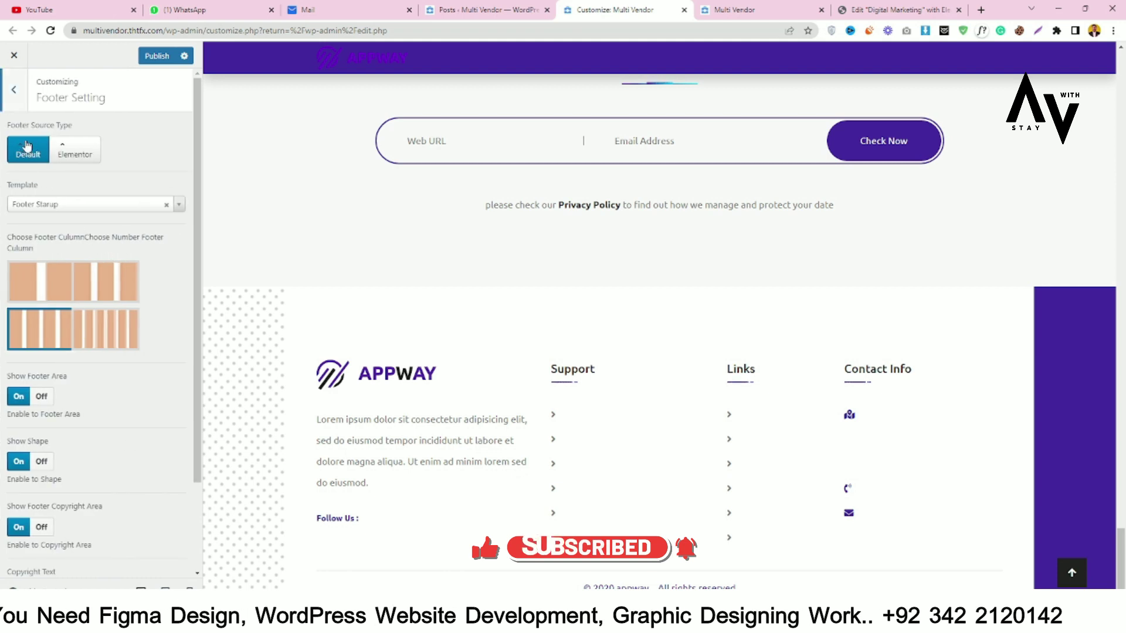
left_click(13, 89)
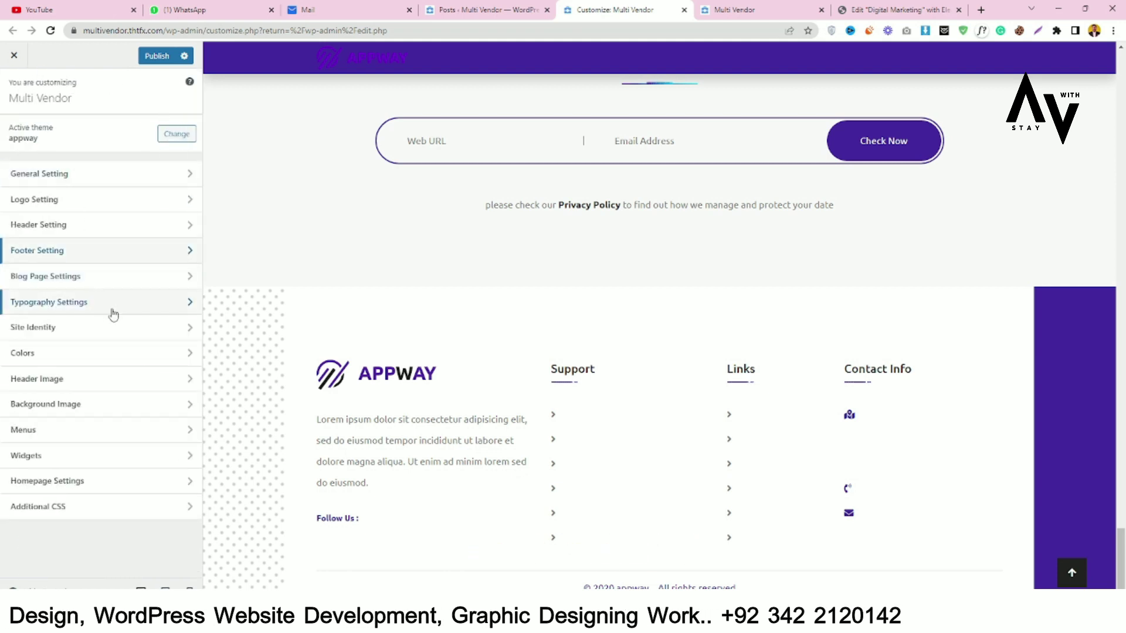
Look at the Customizer's Site Identity and Header Image settings
left_click(78, 327)
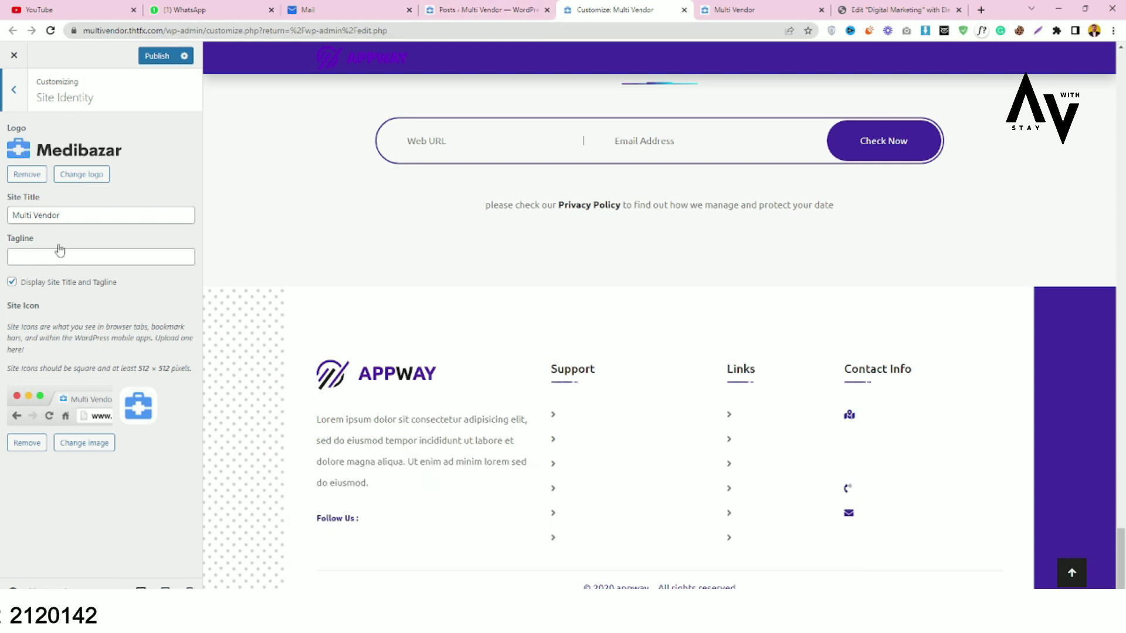
left_click(23, 101)
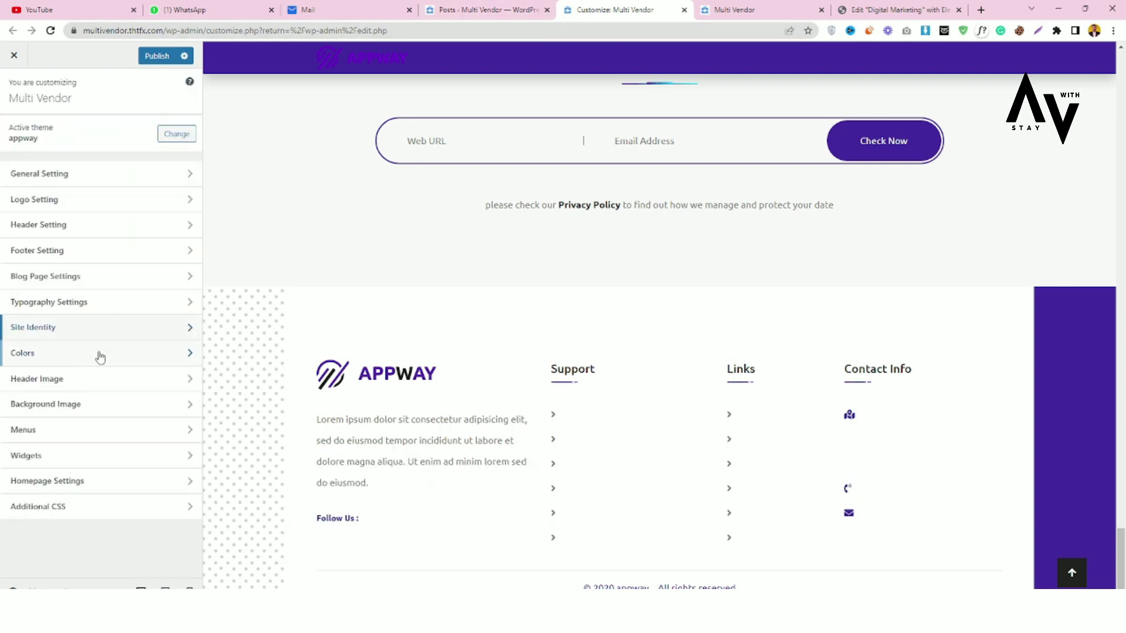
left_click(104, 386)
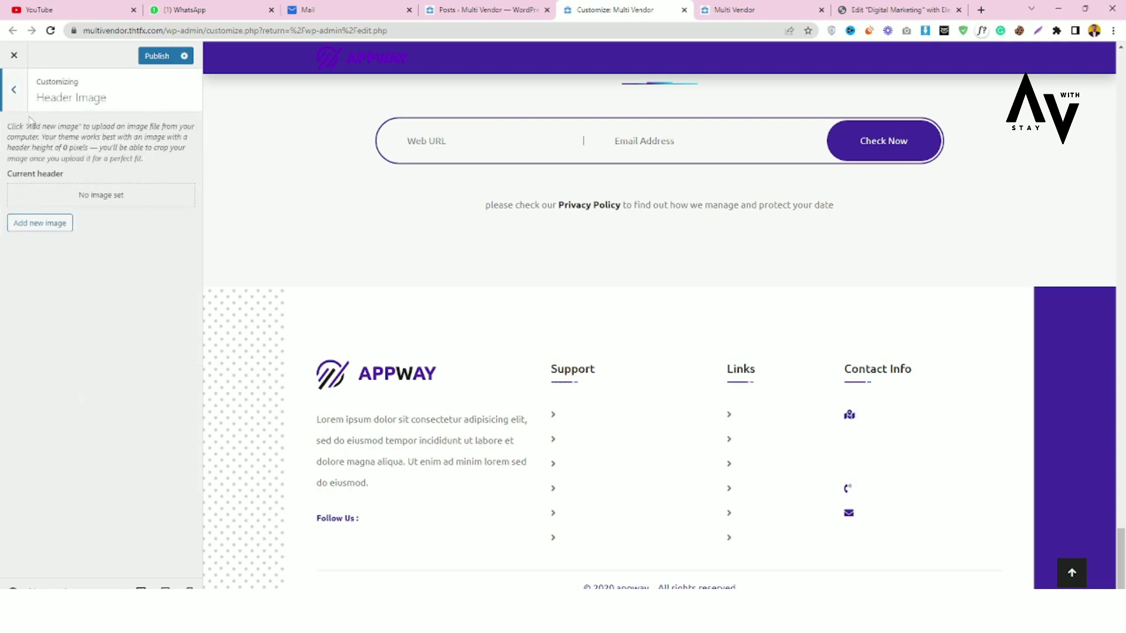
left_click(18, 100)
Assign Menu 1 to the Main Menu location and show the header in the page preview
left_click(107, 438)
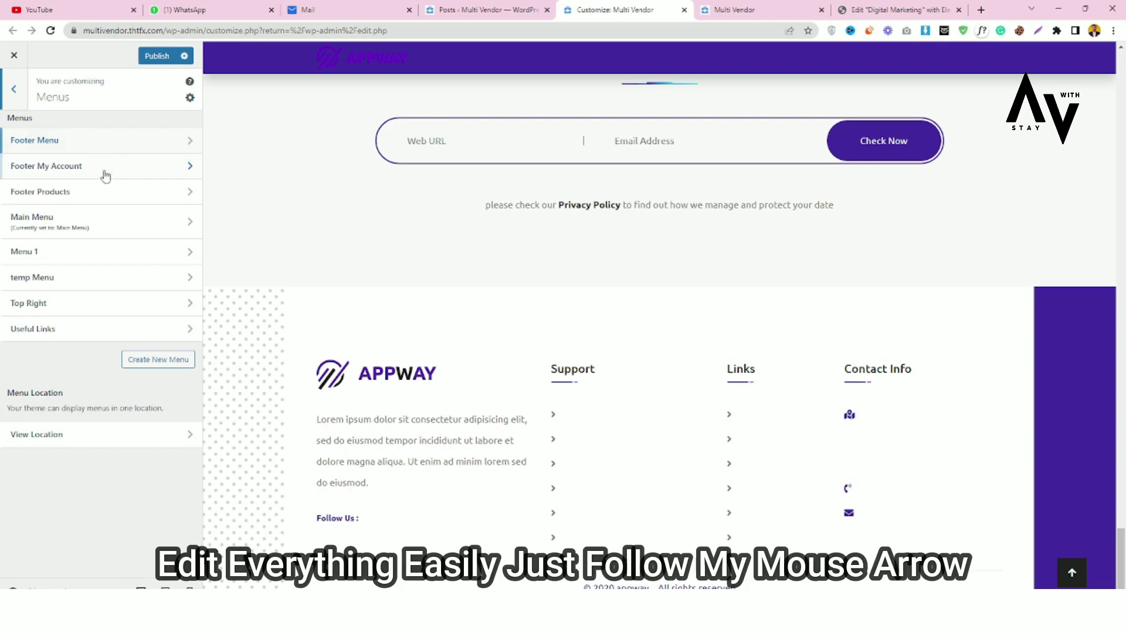
left_click(108, 265)
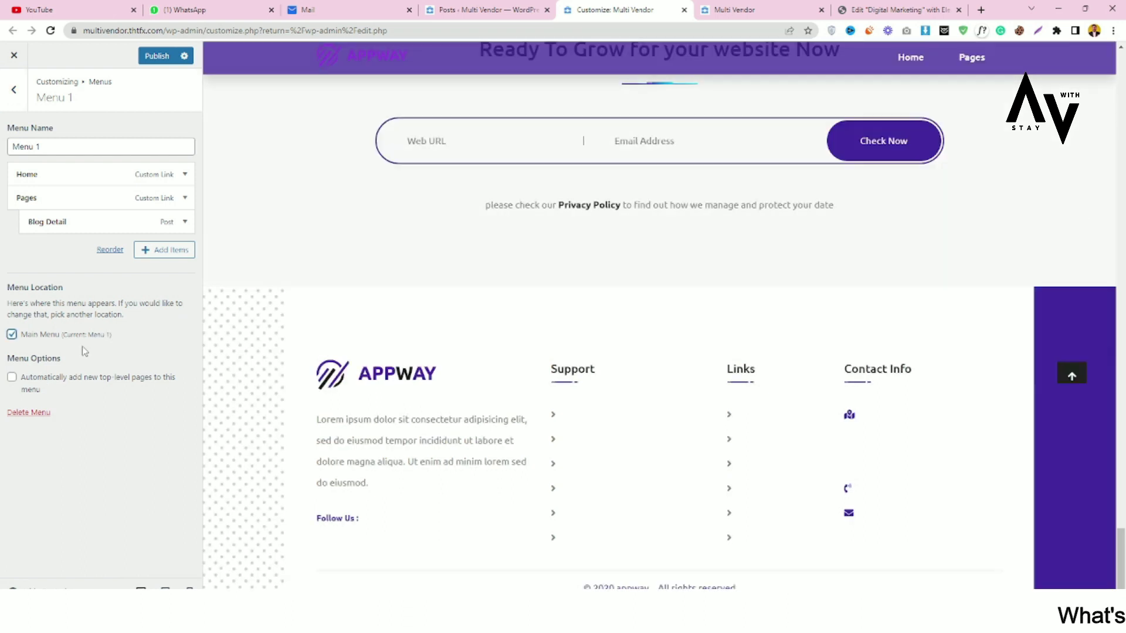
left_click(1080, 576)
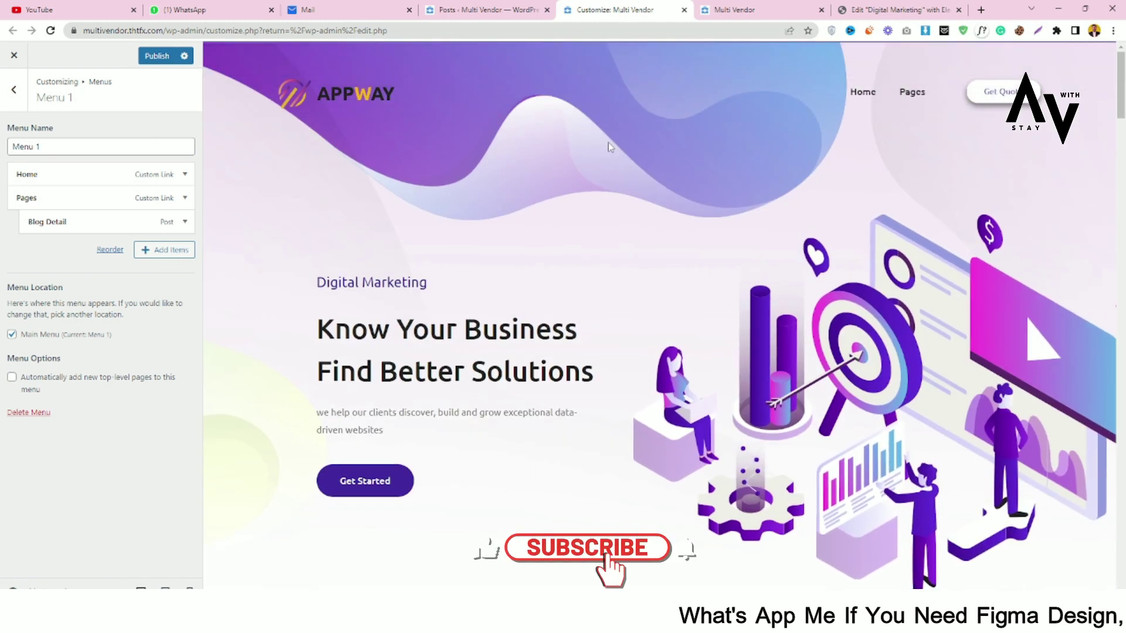
Move Blog Detail to the top level of Menu 1 and add the Latest News and Digital Marketing pages
left_click_drag(128, 223, 116, 224)
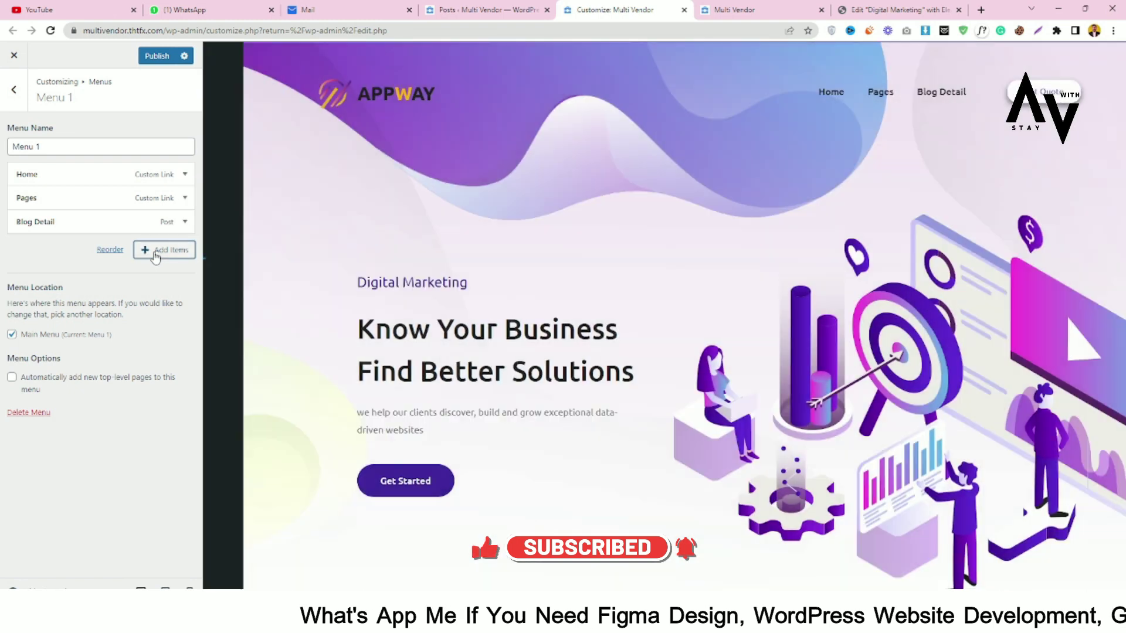
left_click(155, 251)
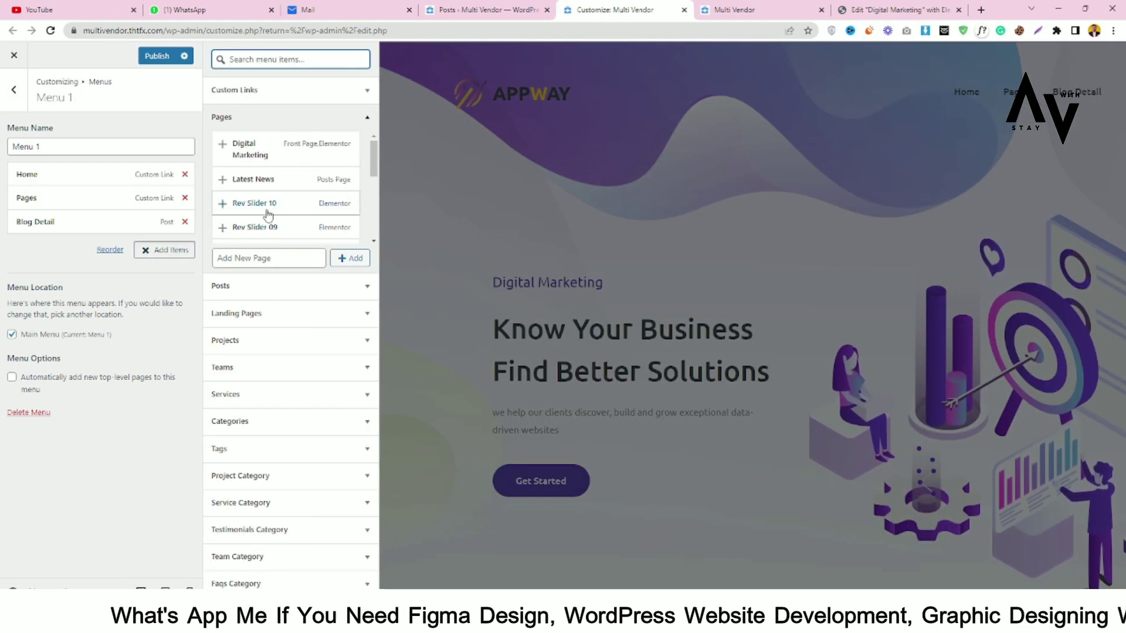
left_click(253, 180)
left_click(244, 149)
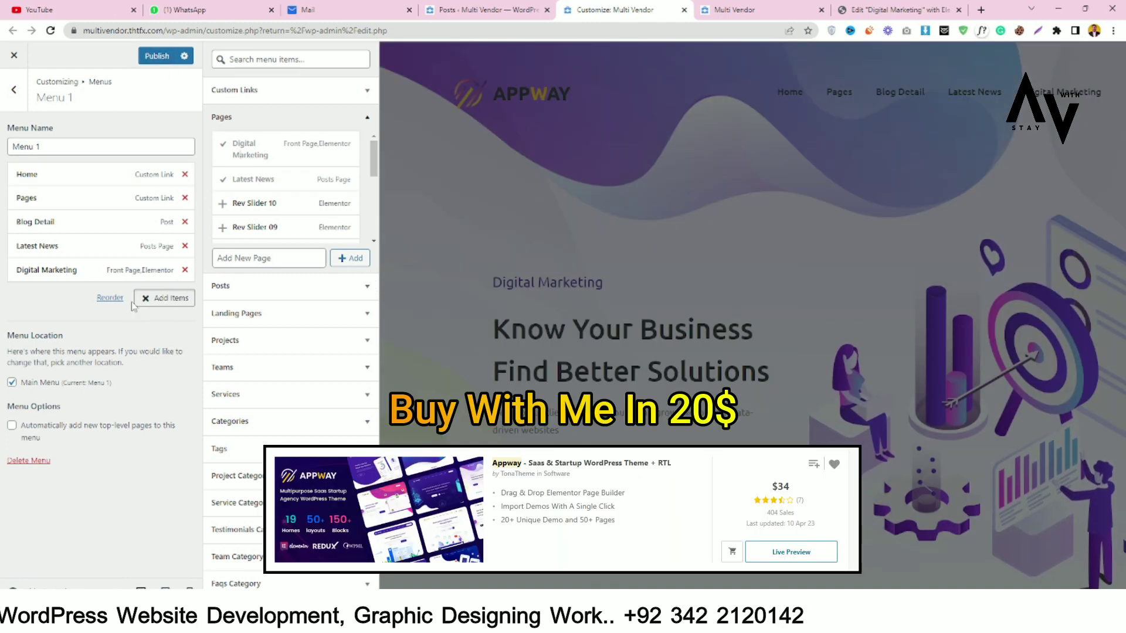
left_click(113, 299)
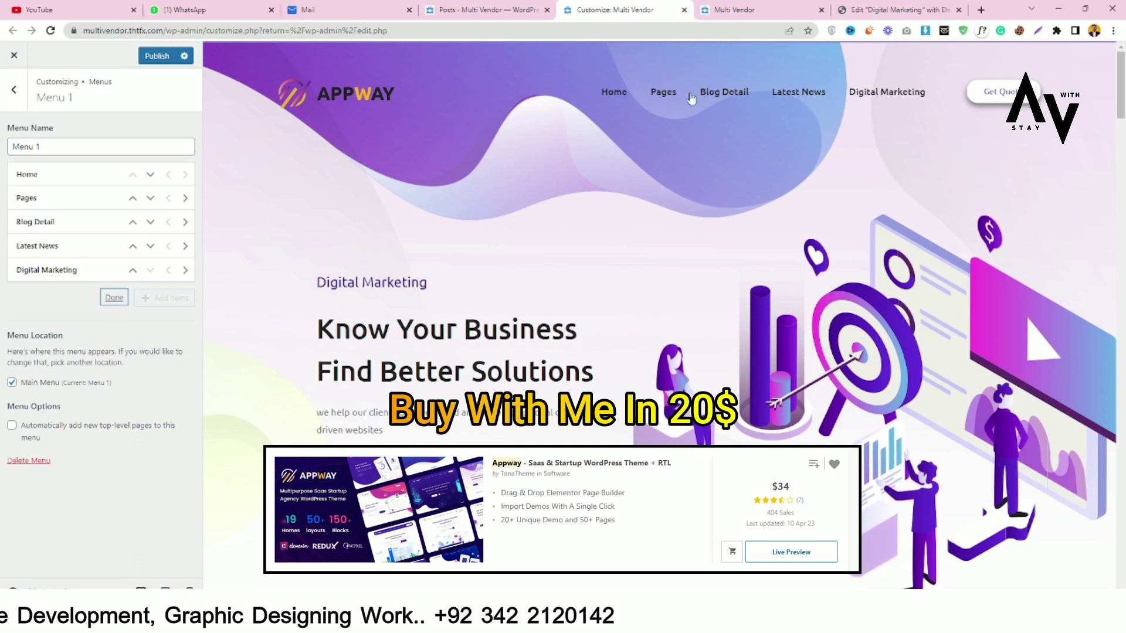
Publish the Customizer changes and switch to the Digital Marketing page preview tab
left_click(157, 56)
key("ctrl+Tab")
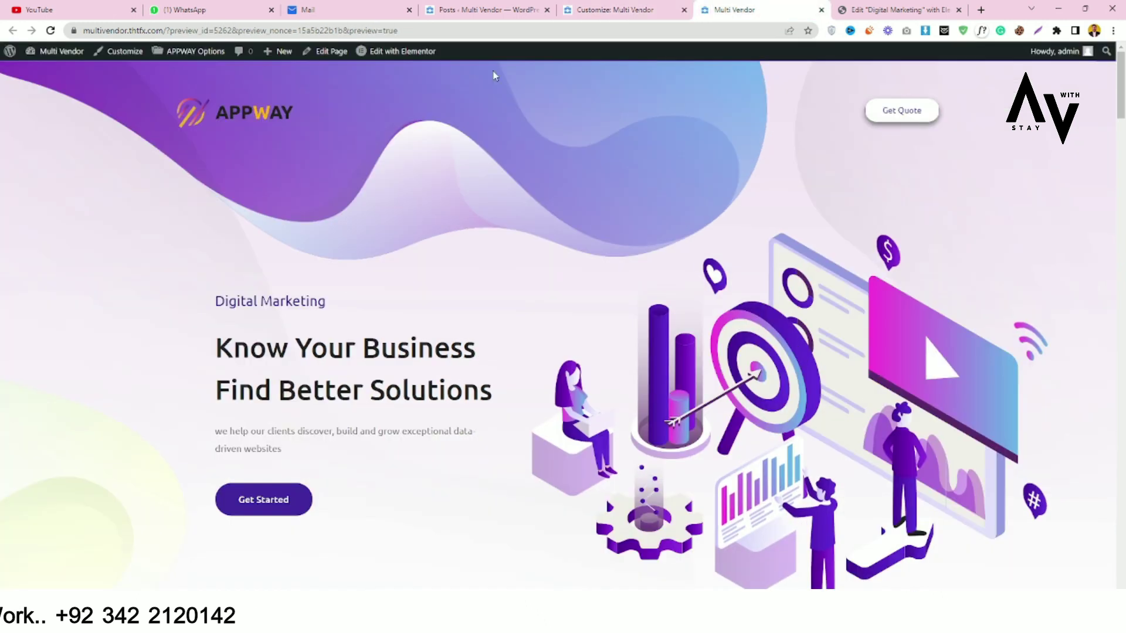